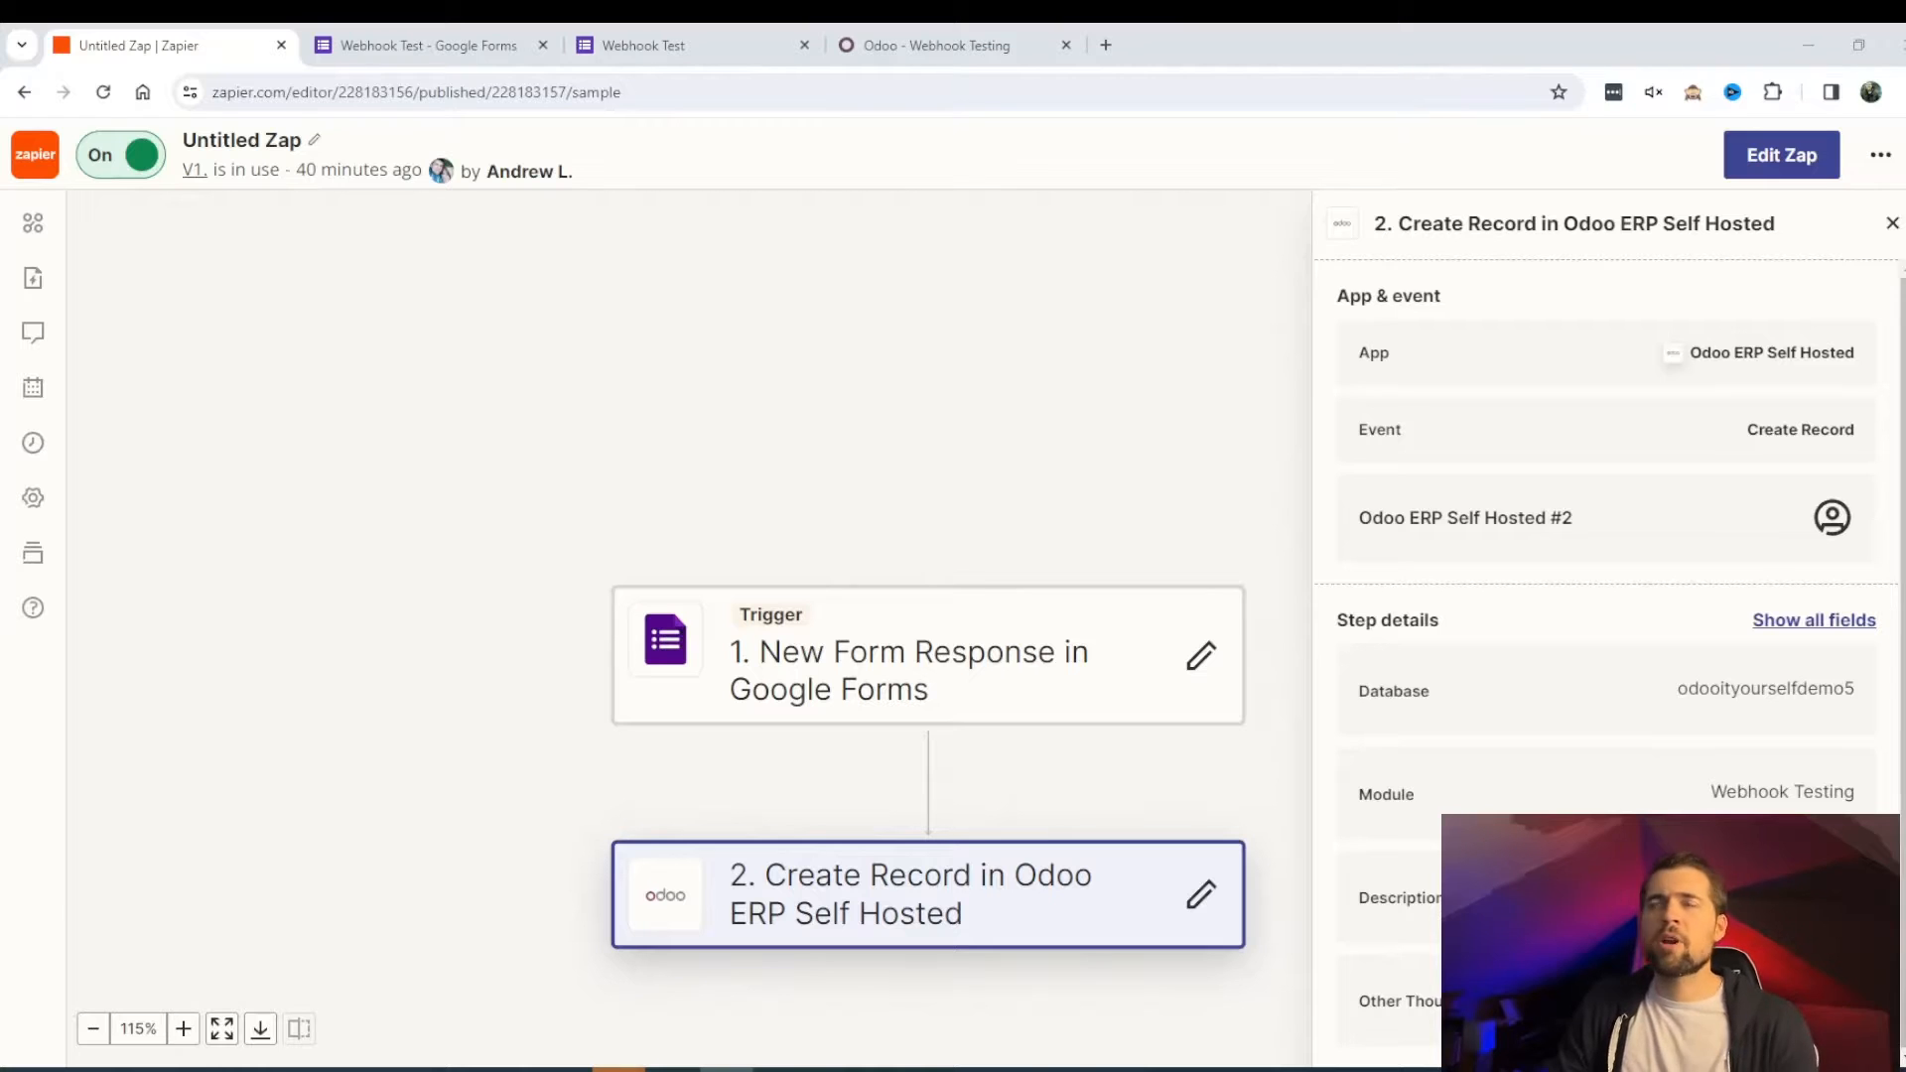
- Show the '1. New Form Response in Google Forms' trigger's details in the side panel
left_click(855, 685)
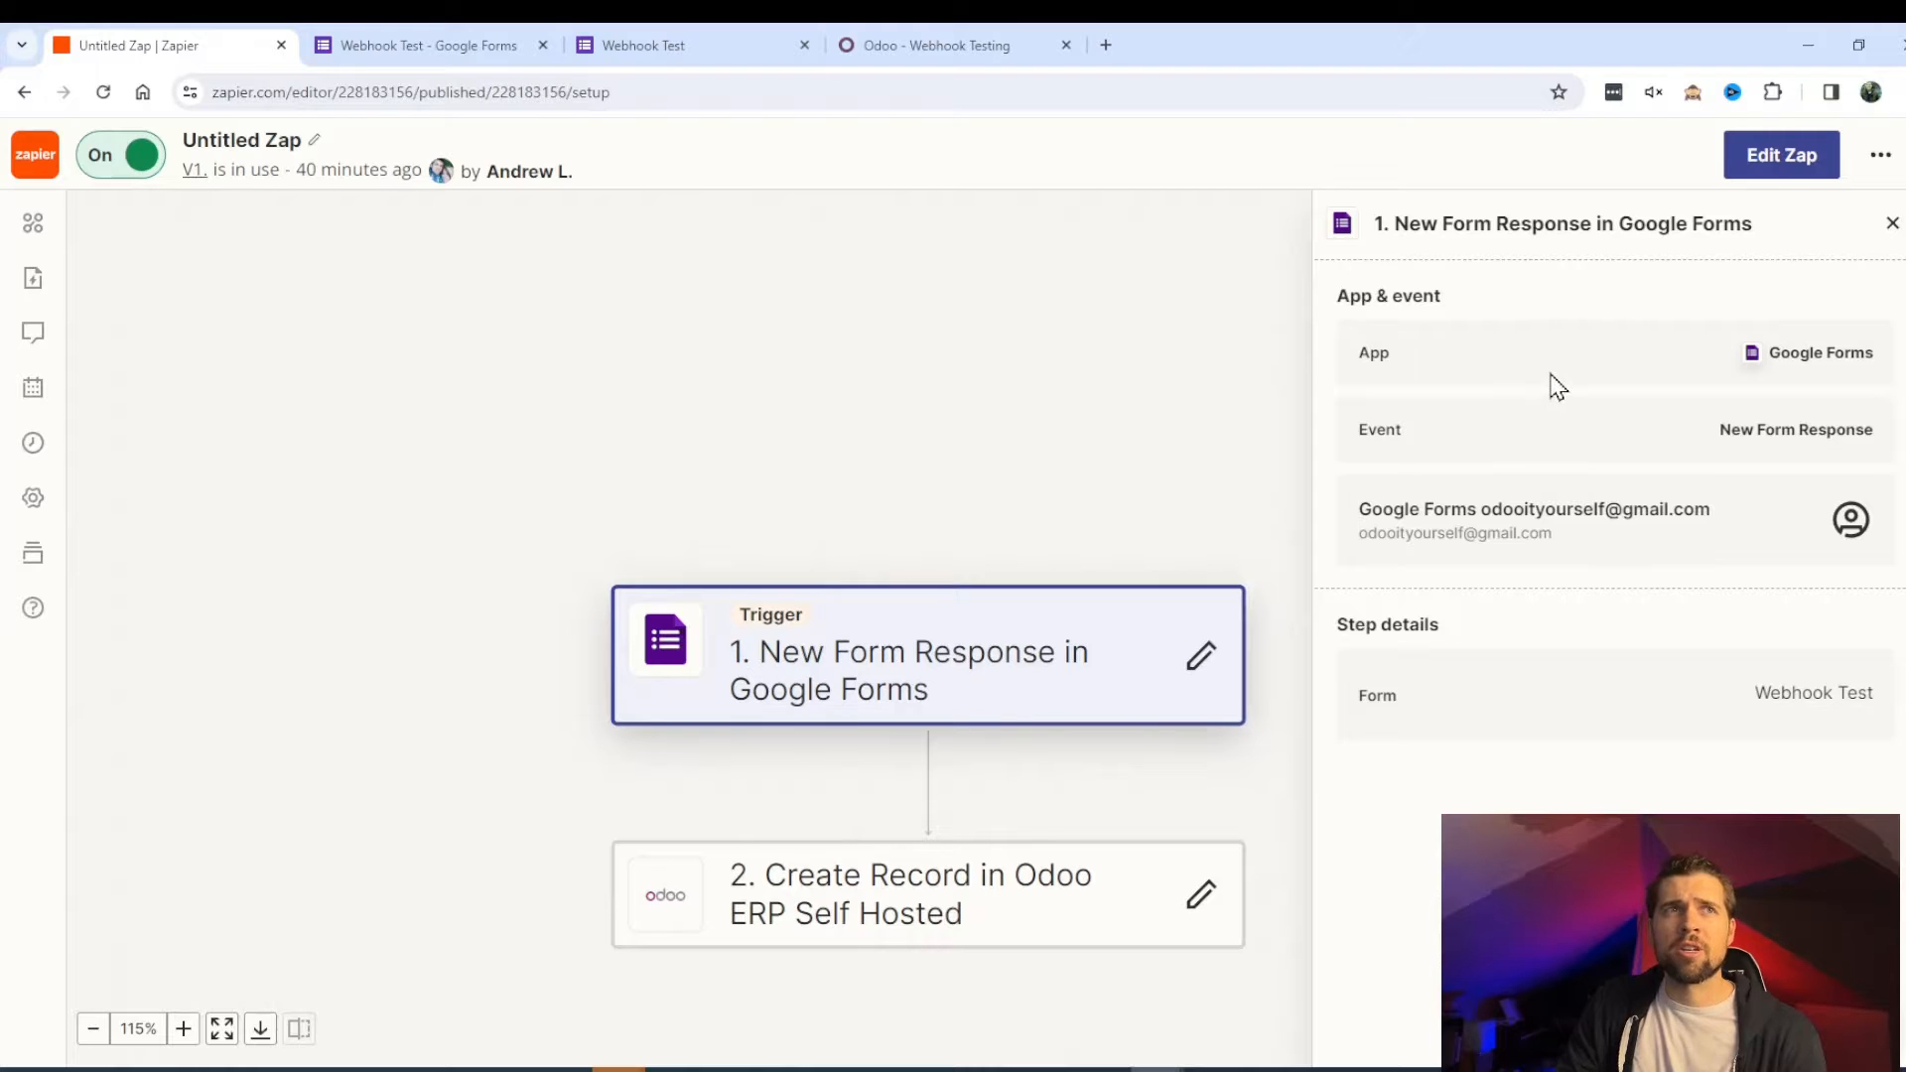
- Open a draft and review the trigger's app, account, Webhook Test form and test sections
left_click(1198, 657)
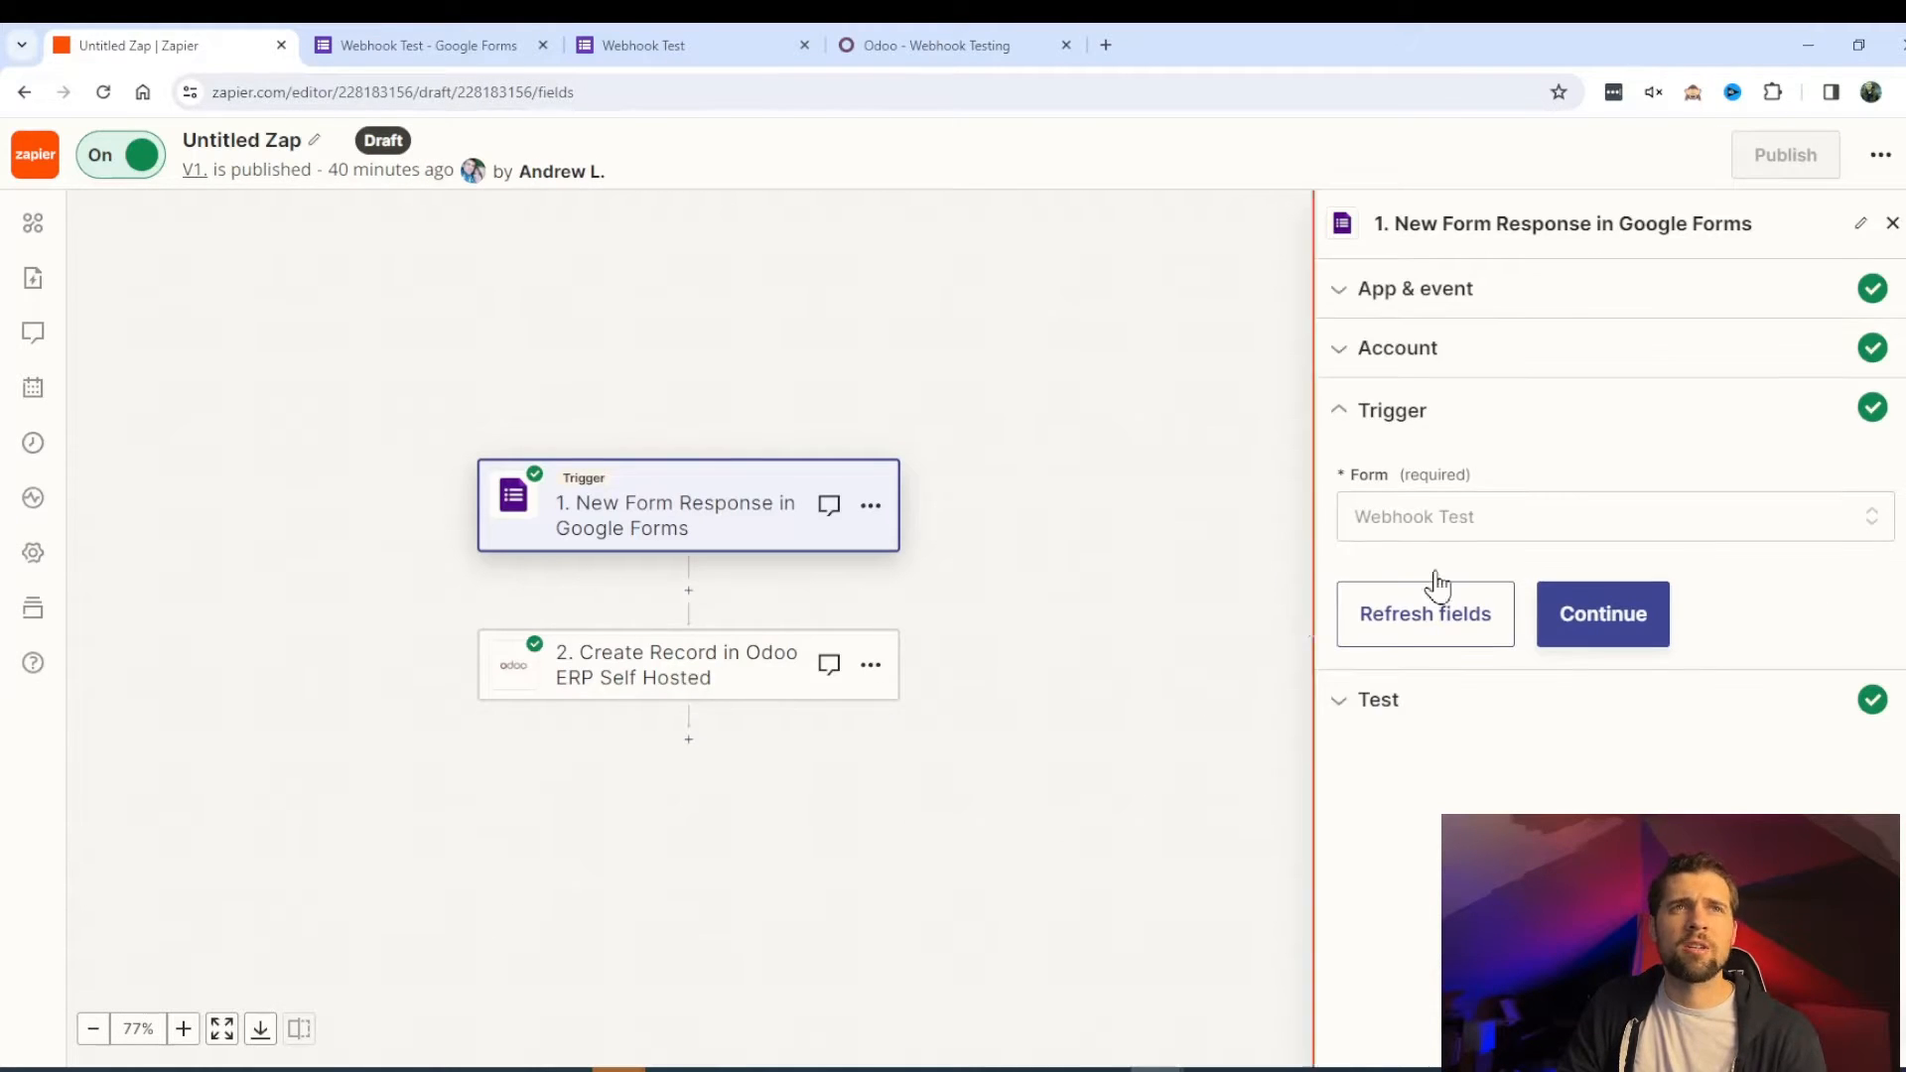
left_click(1576, 291)
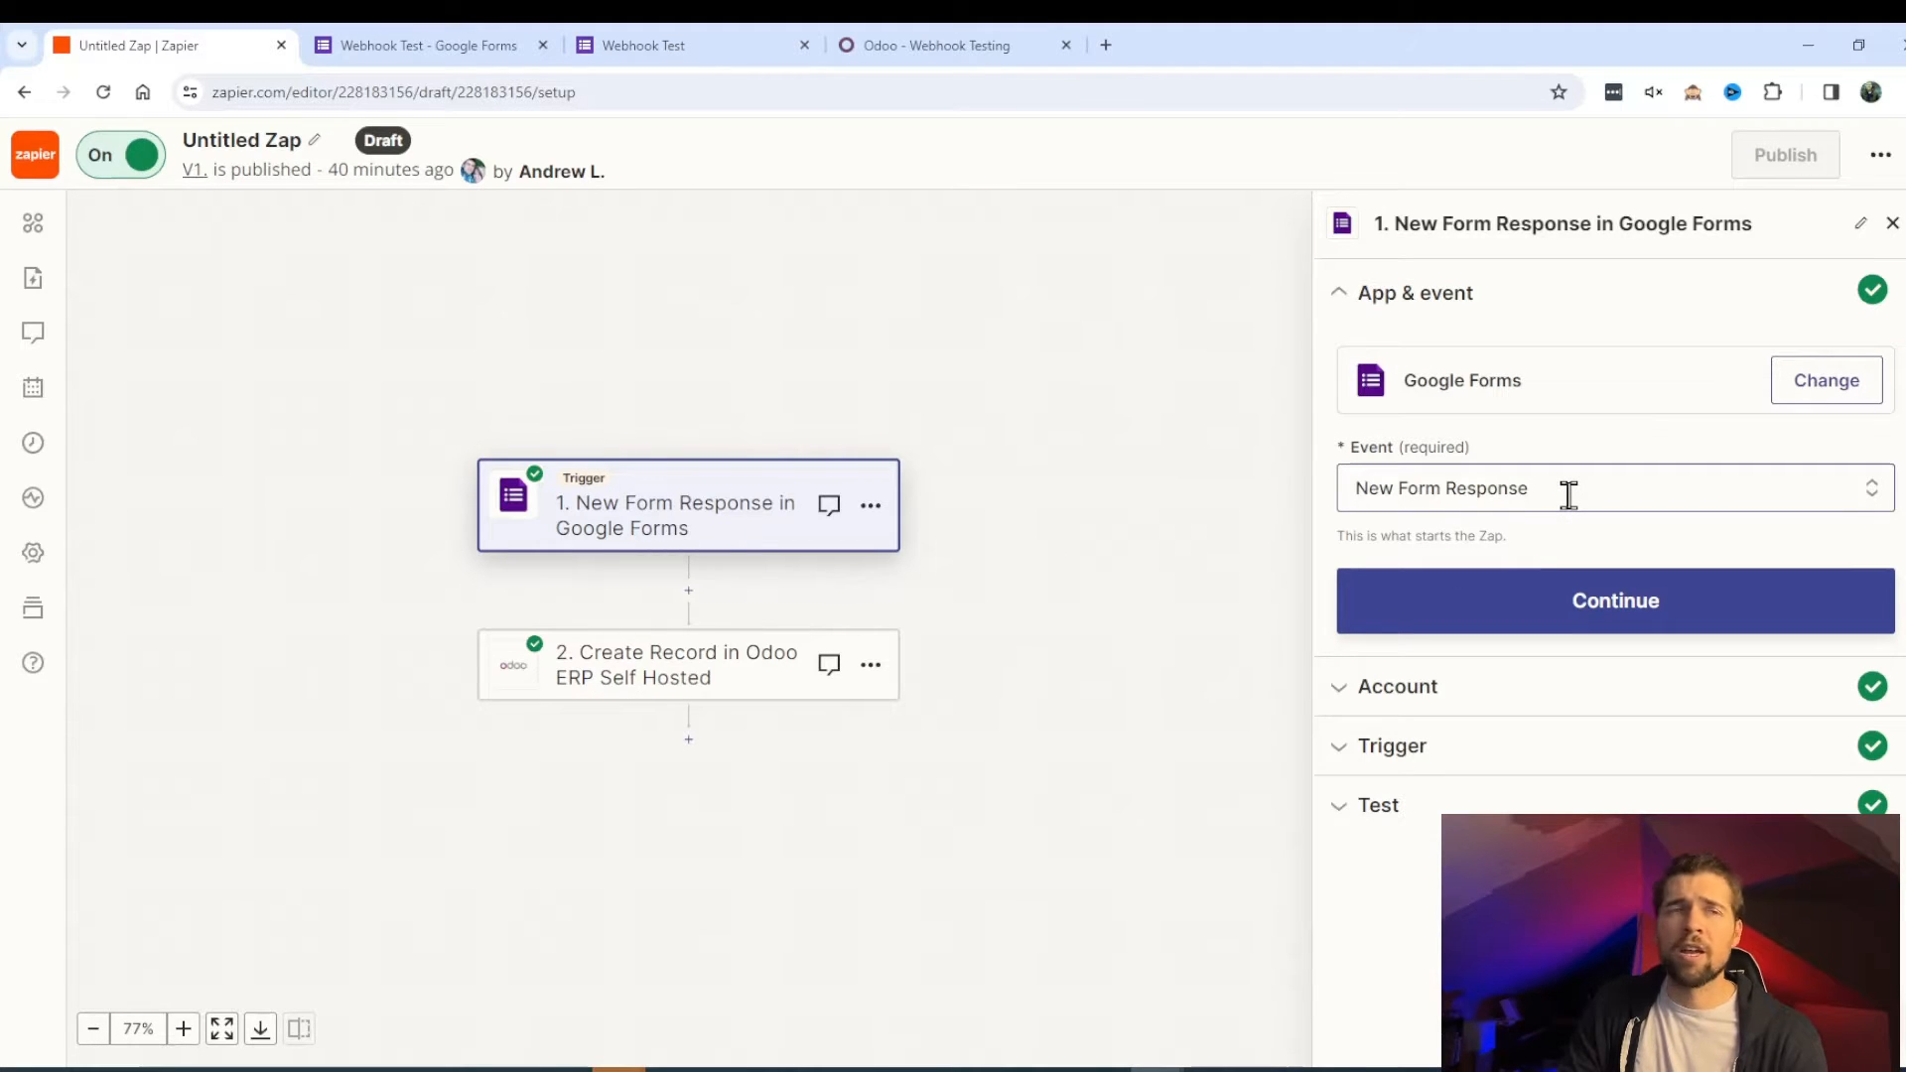
left_click(1534, 690)
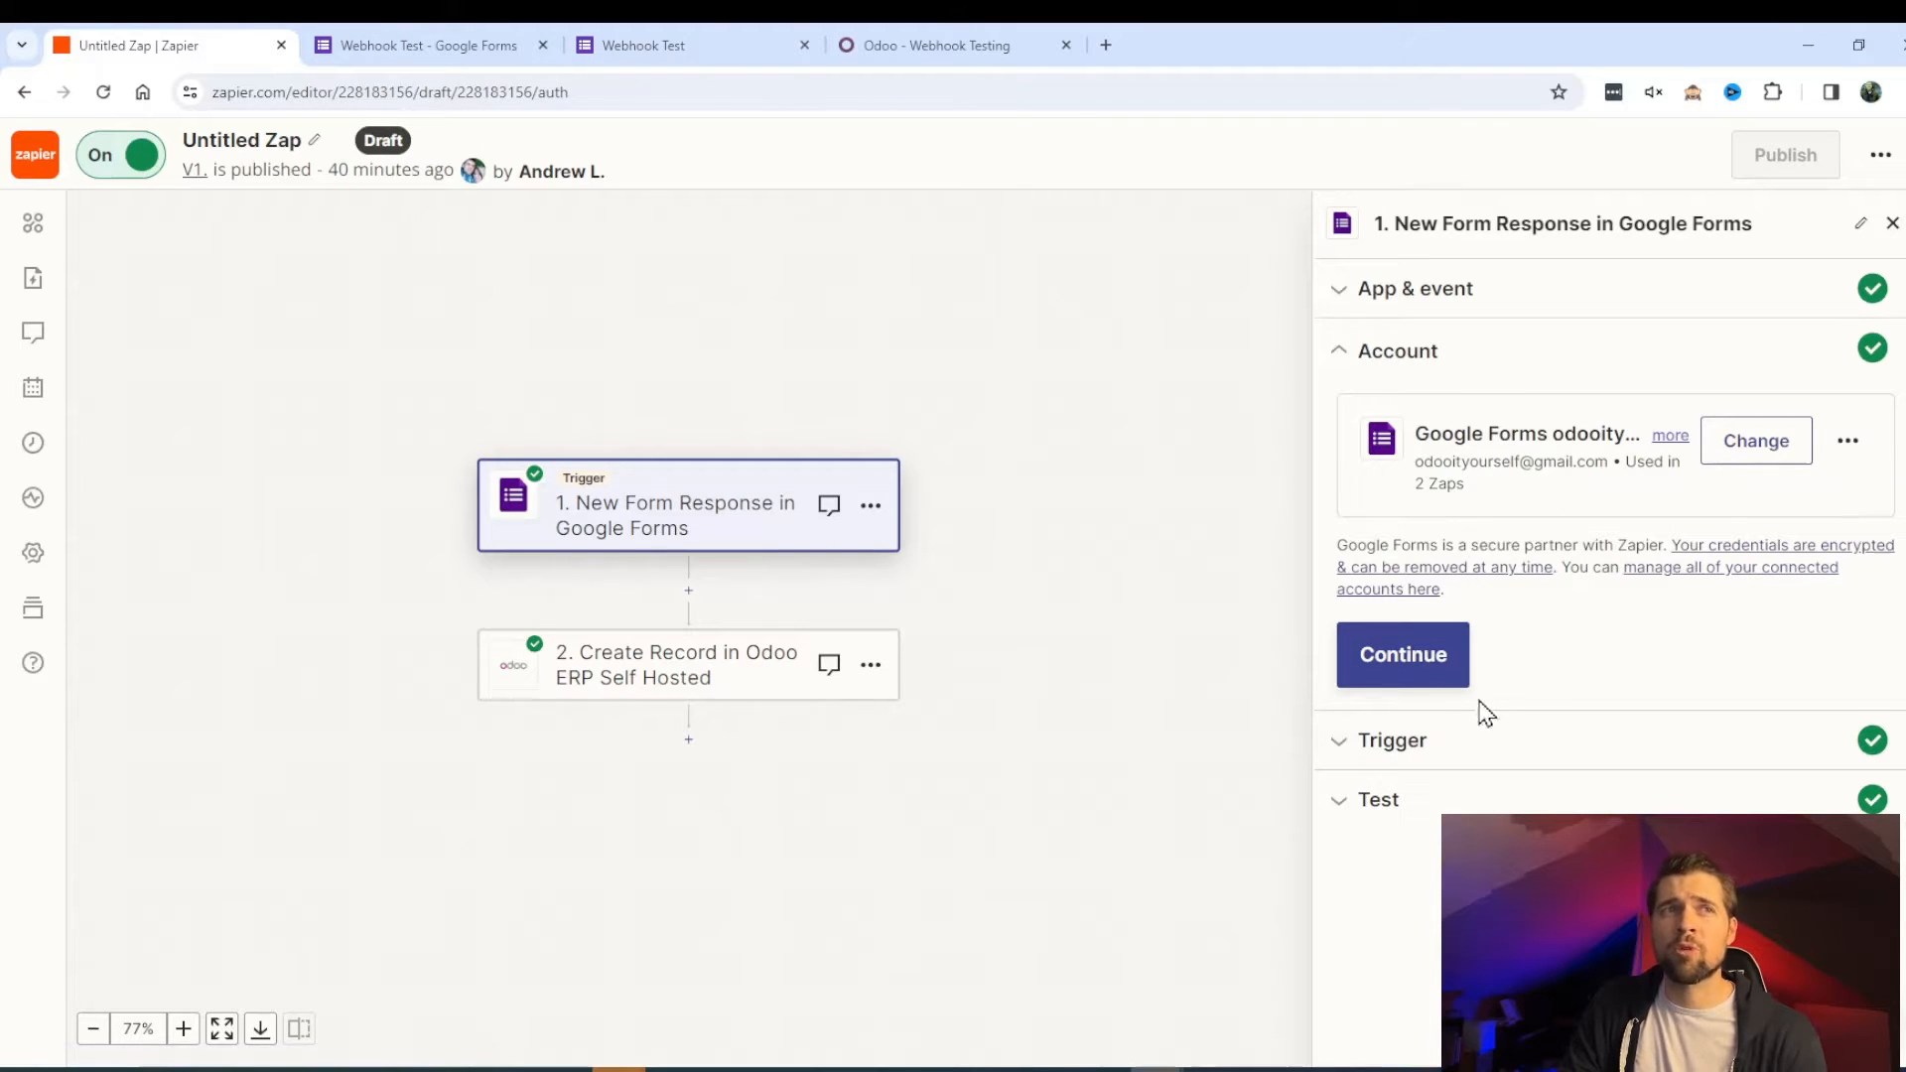
left_click(1433, 746)
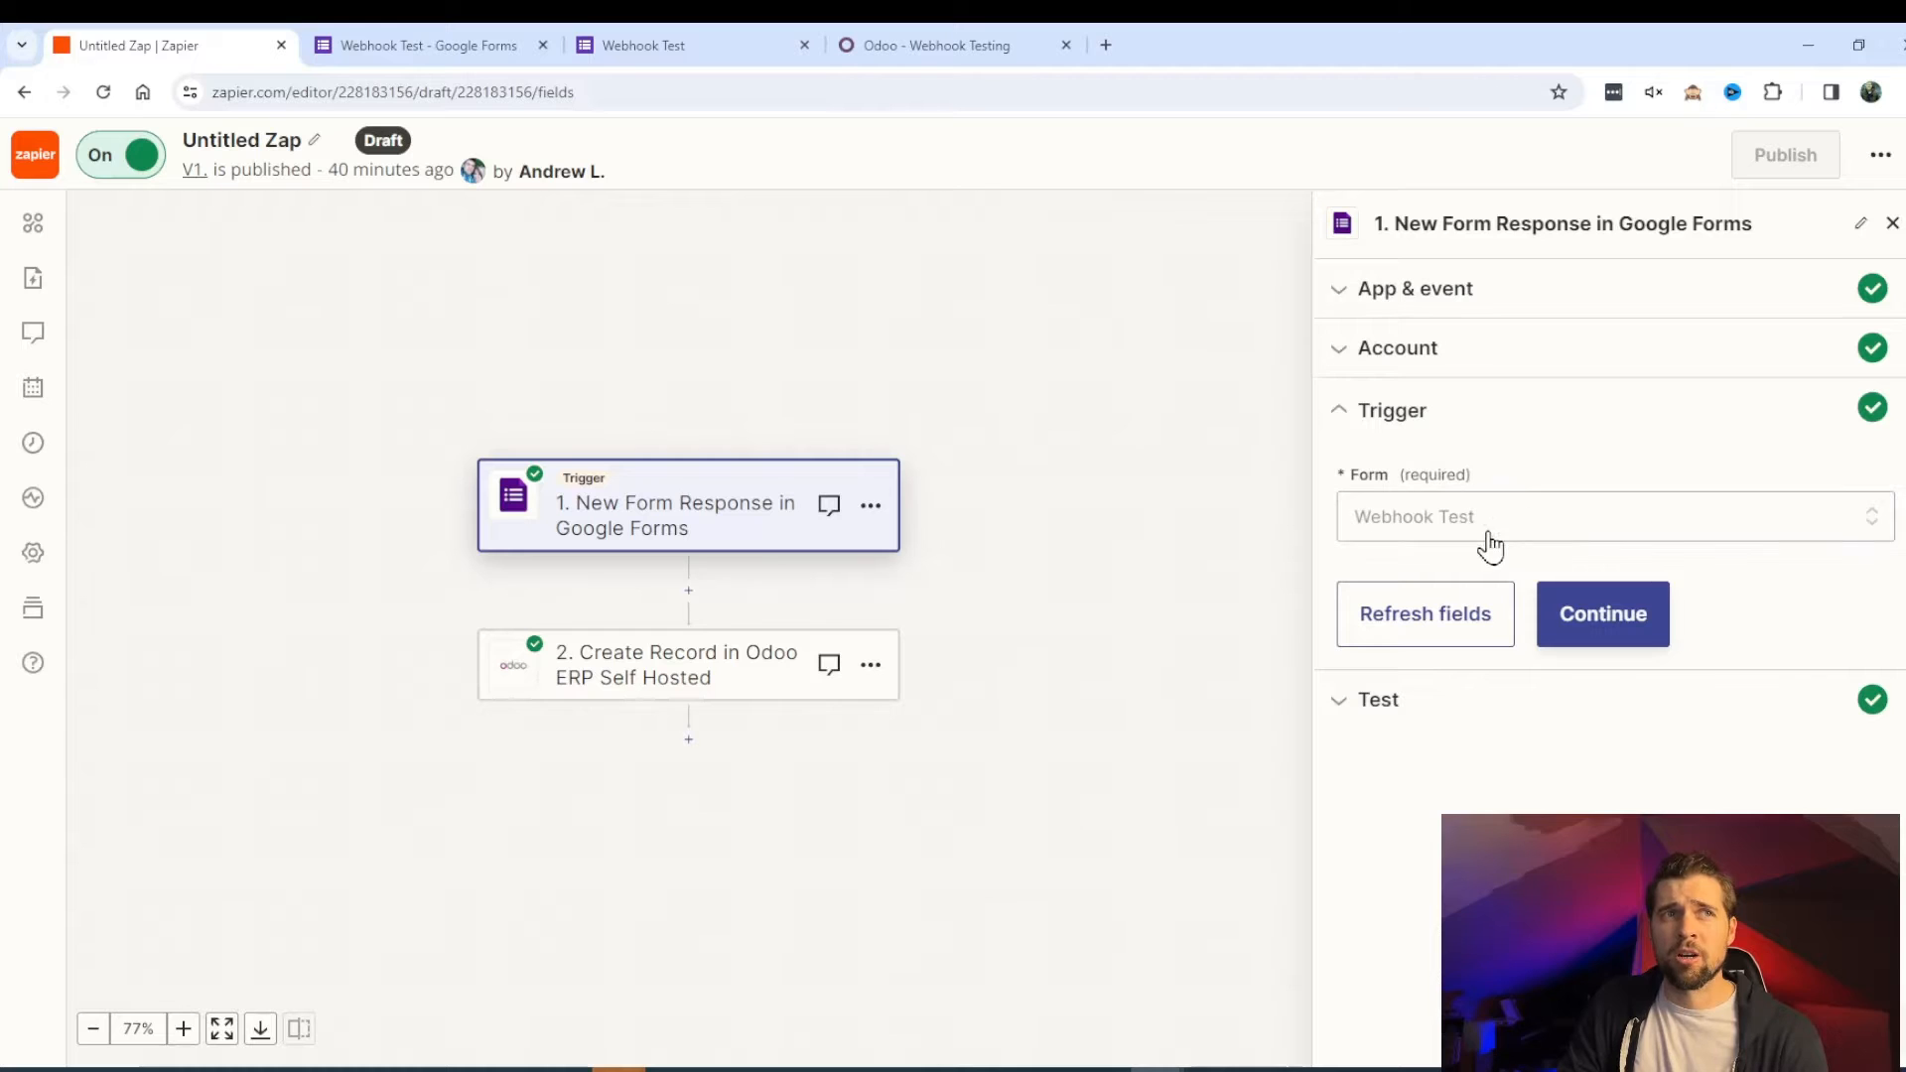
left_click(1420, 706)
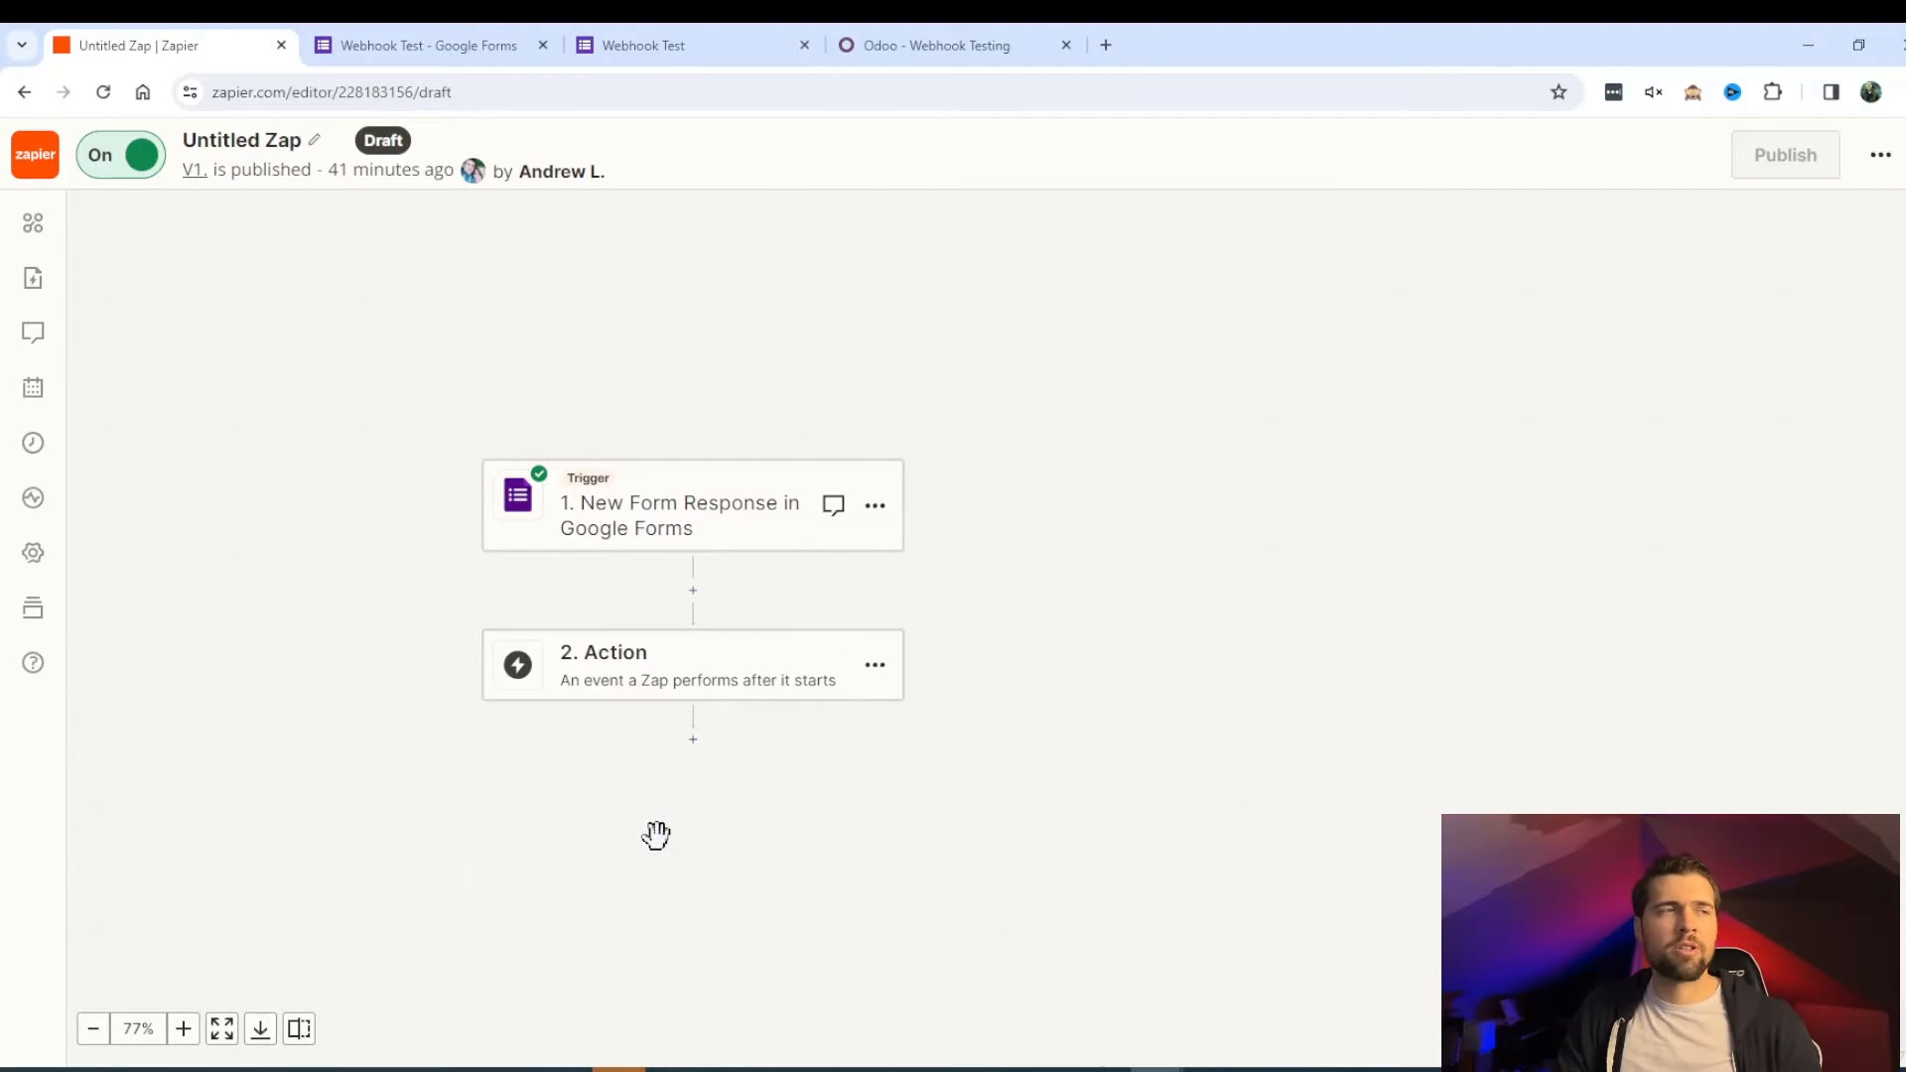
- Search 'odoo' and set Odoo ERP Self Hosted as step 2's app
left_click(722, 683)
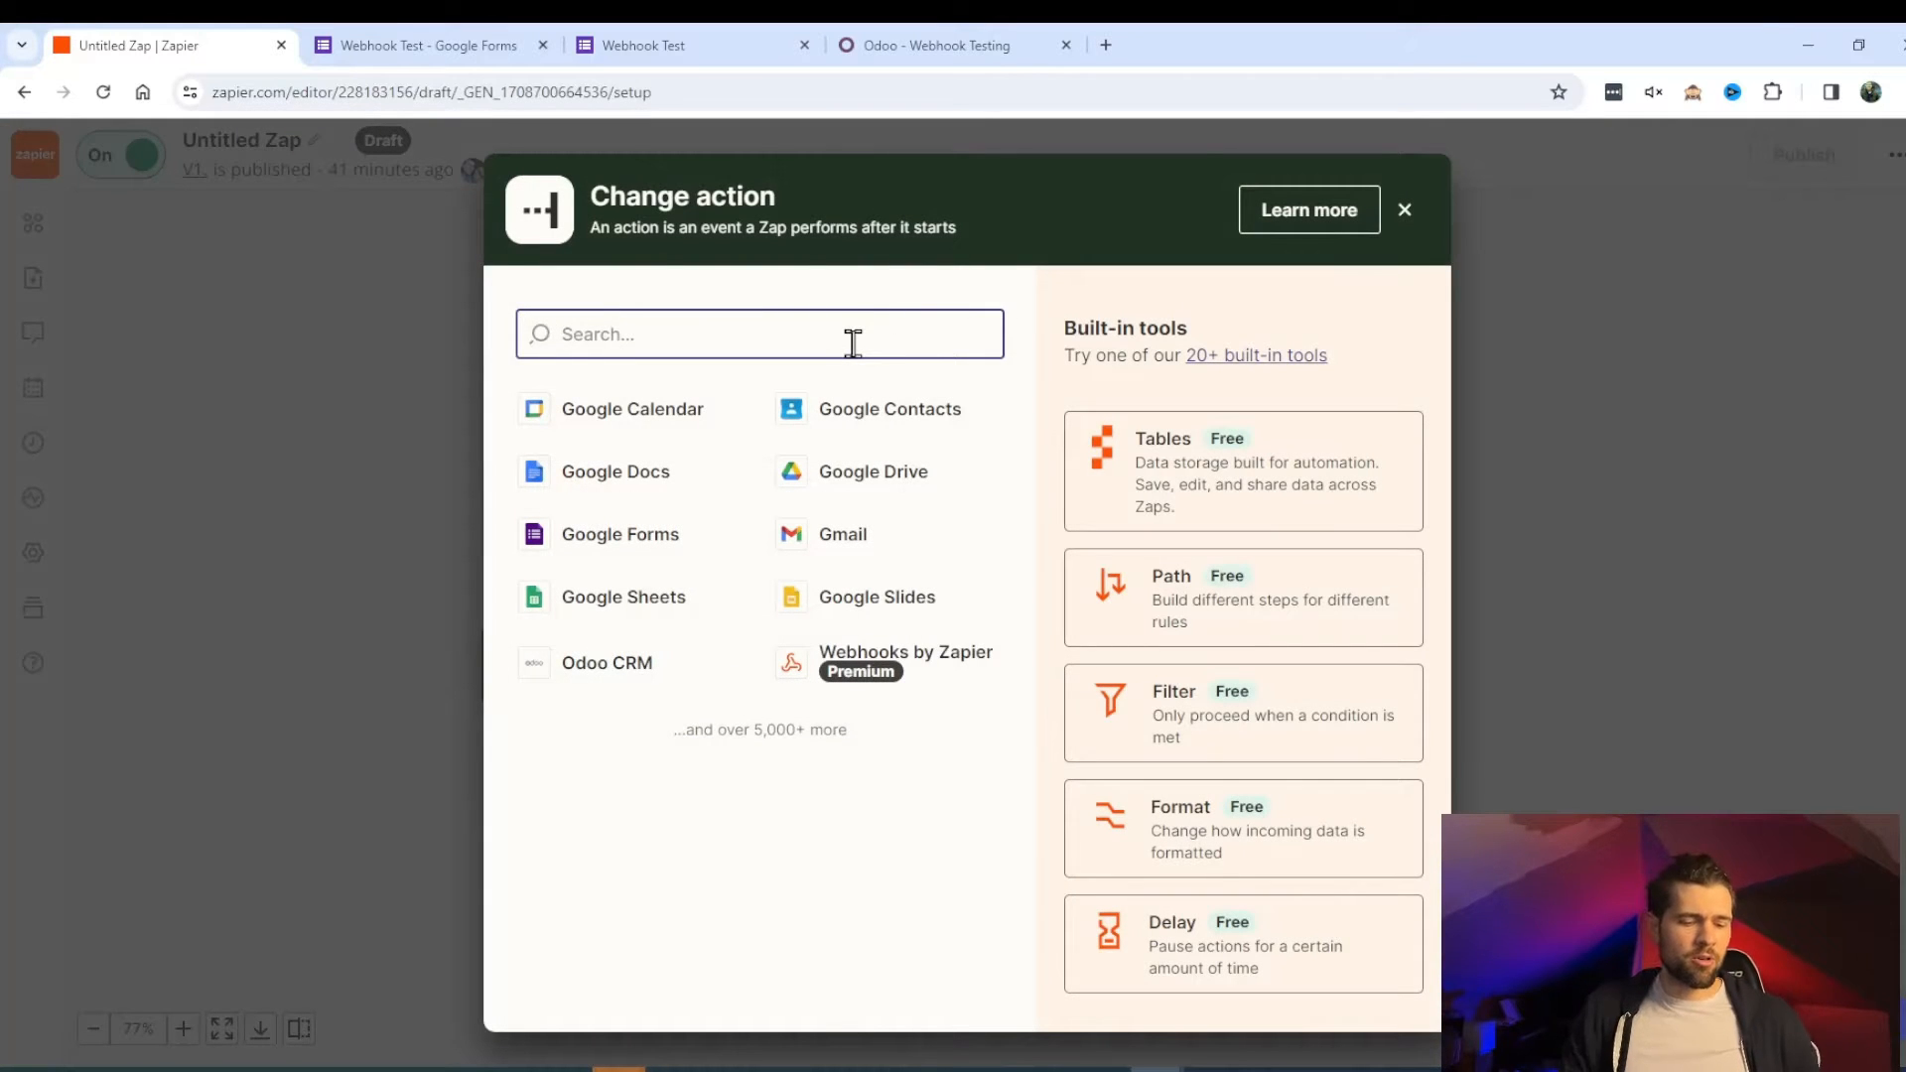
type("odoo")
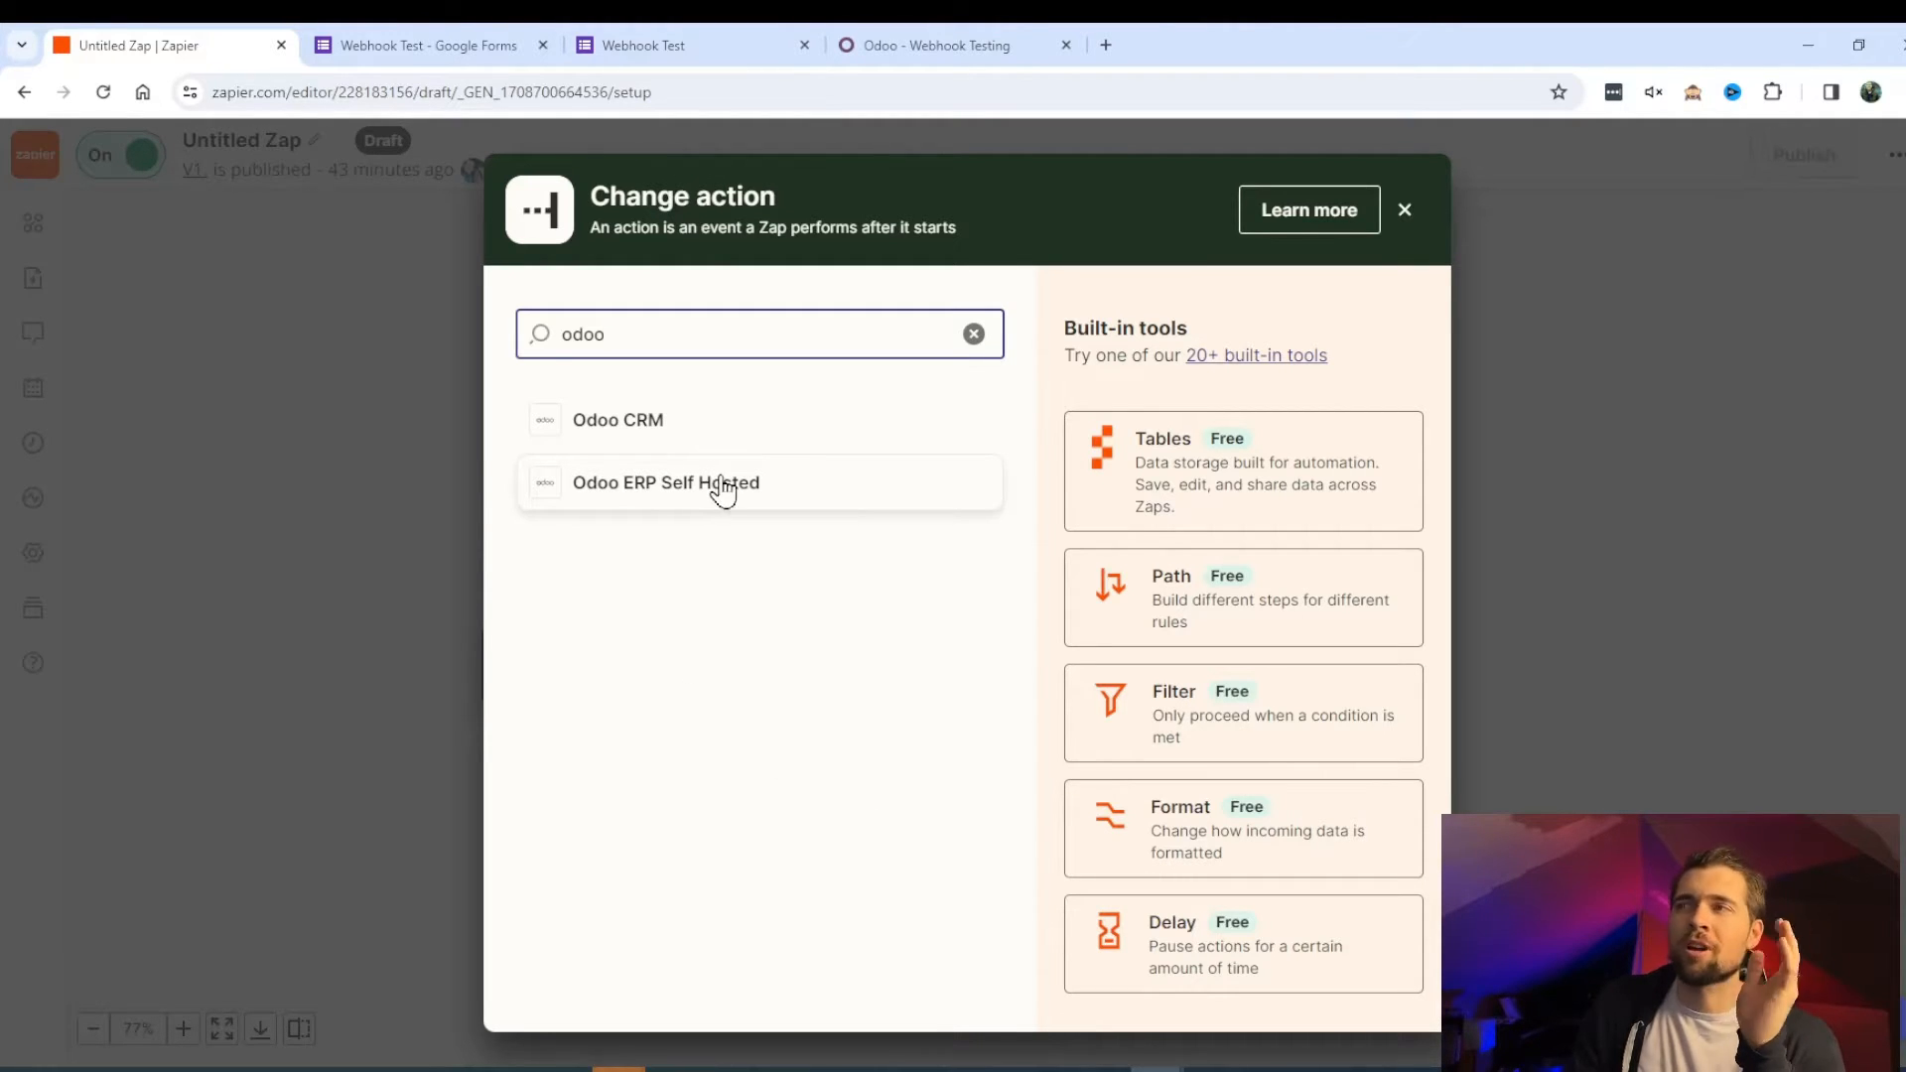
left_click(773, 510)
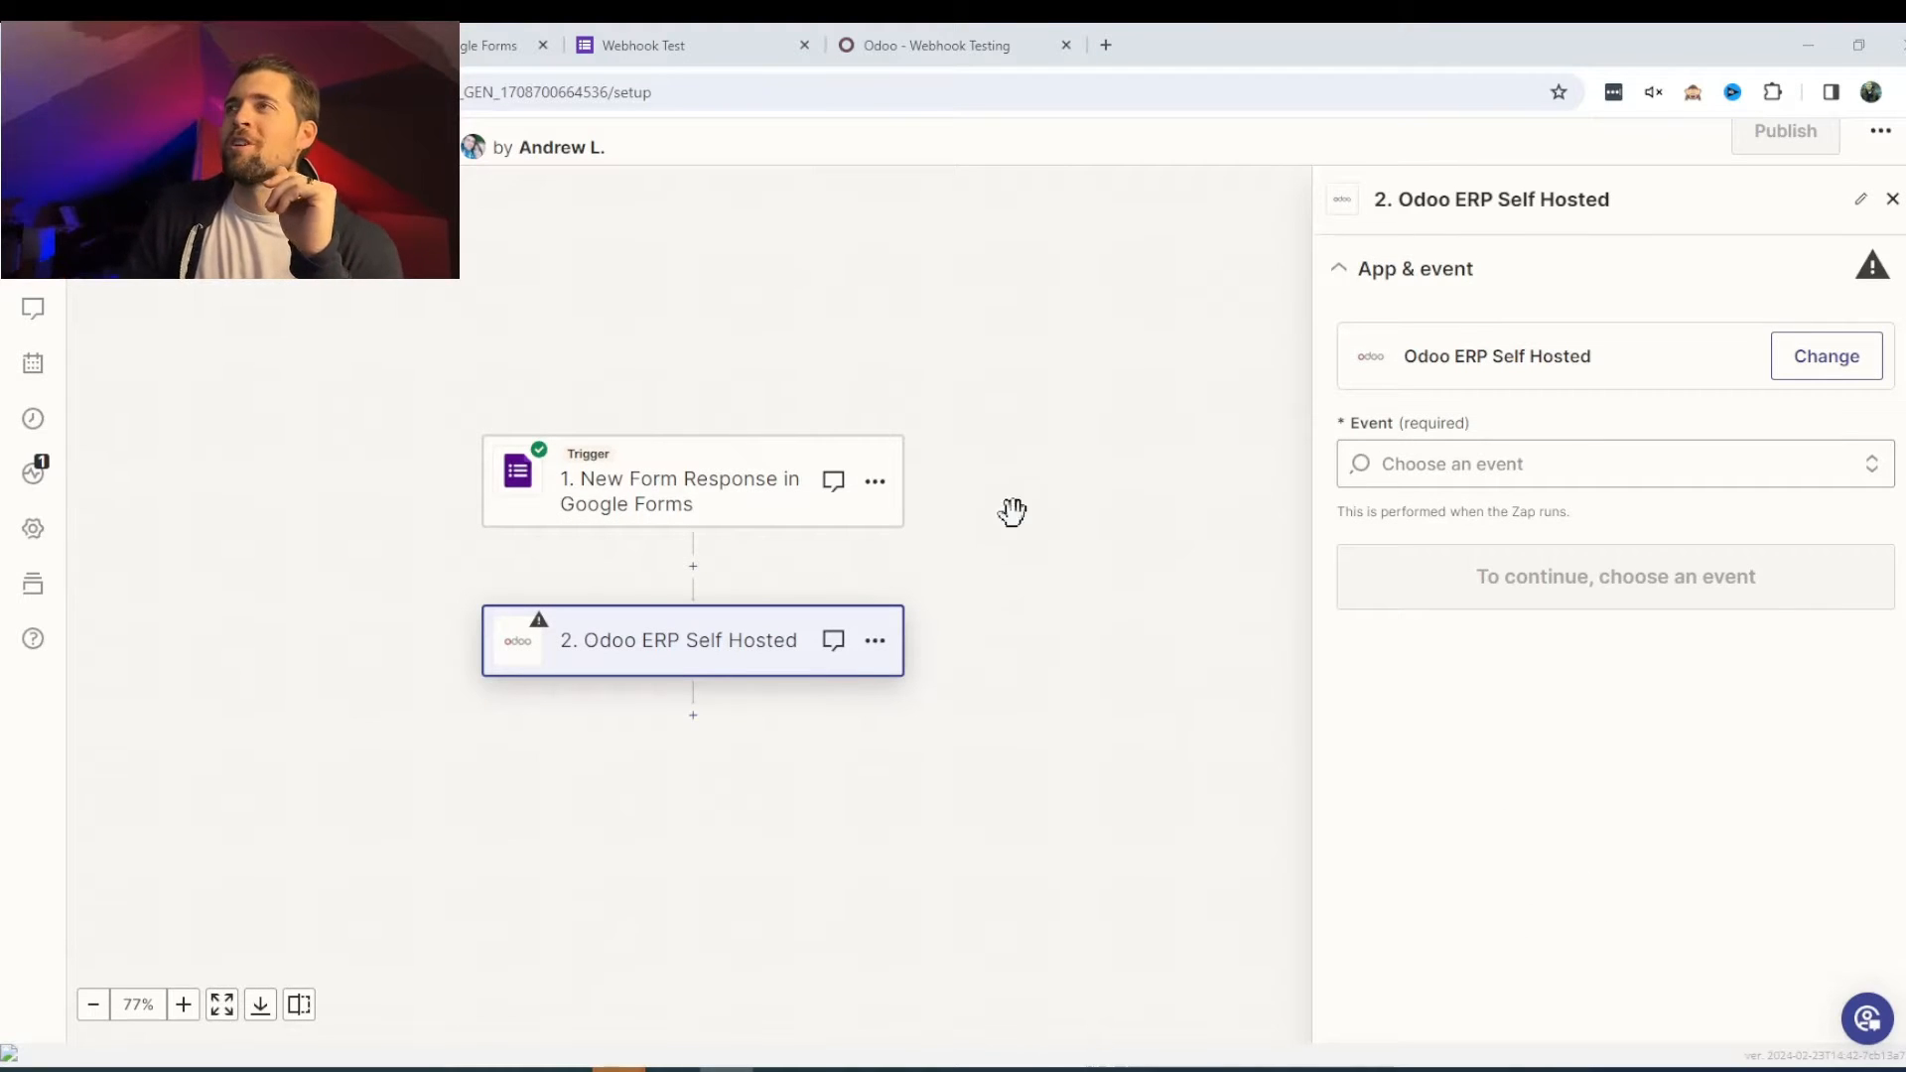
- Choose Create Record as the Odoo event and continue to the account section
left_click(1595, 466)
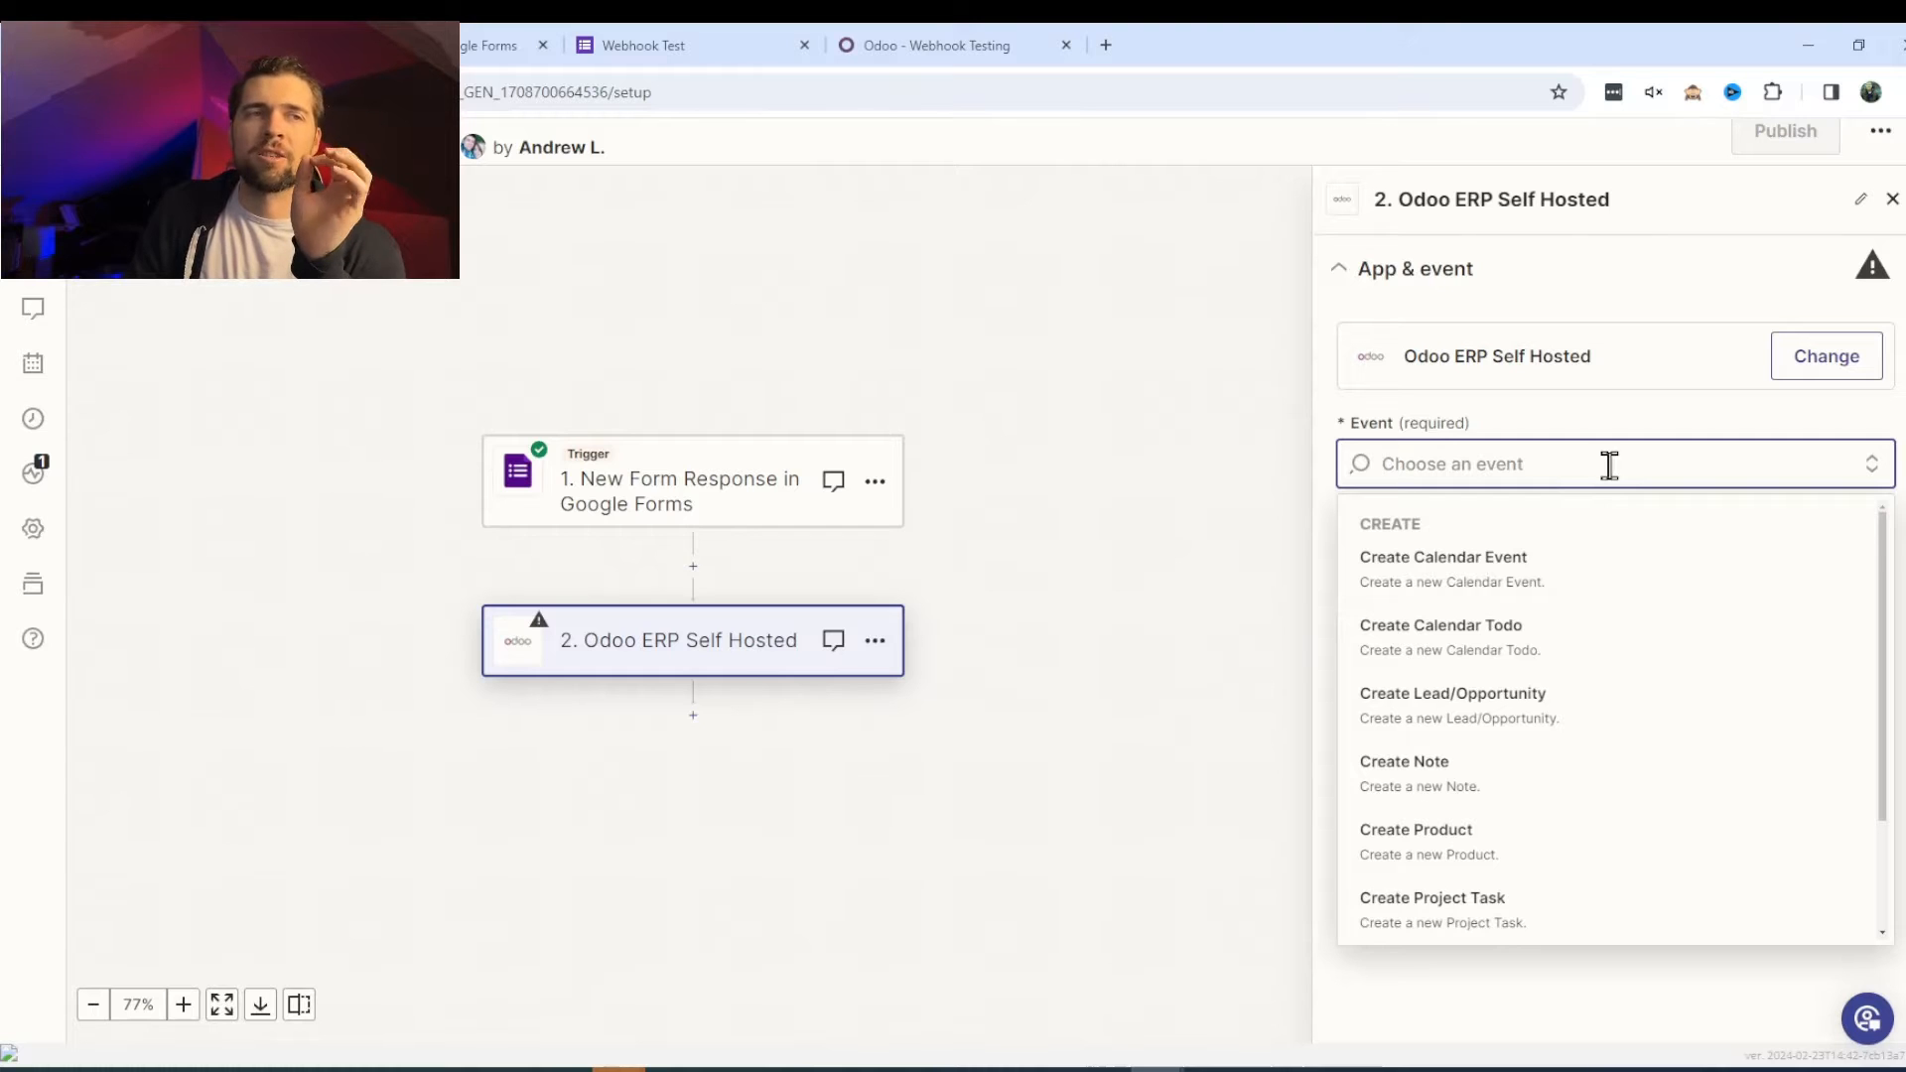
scroll(1731, 744, "down", 2)
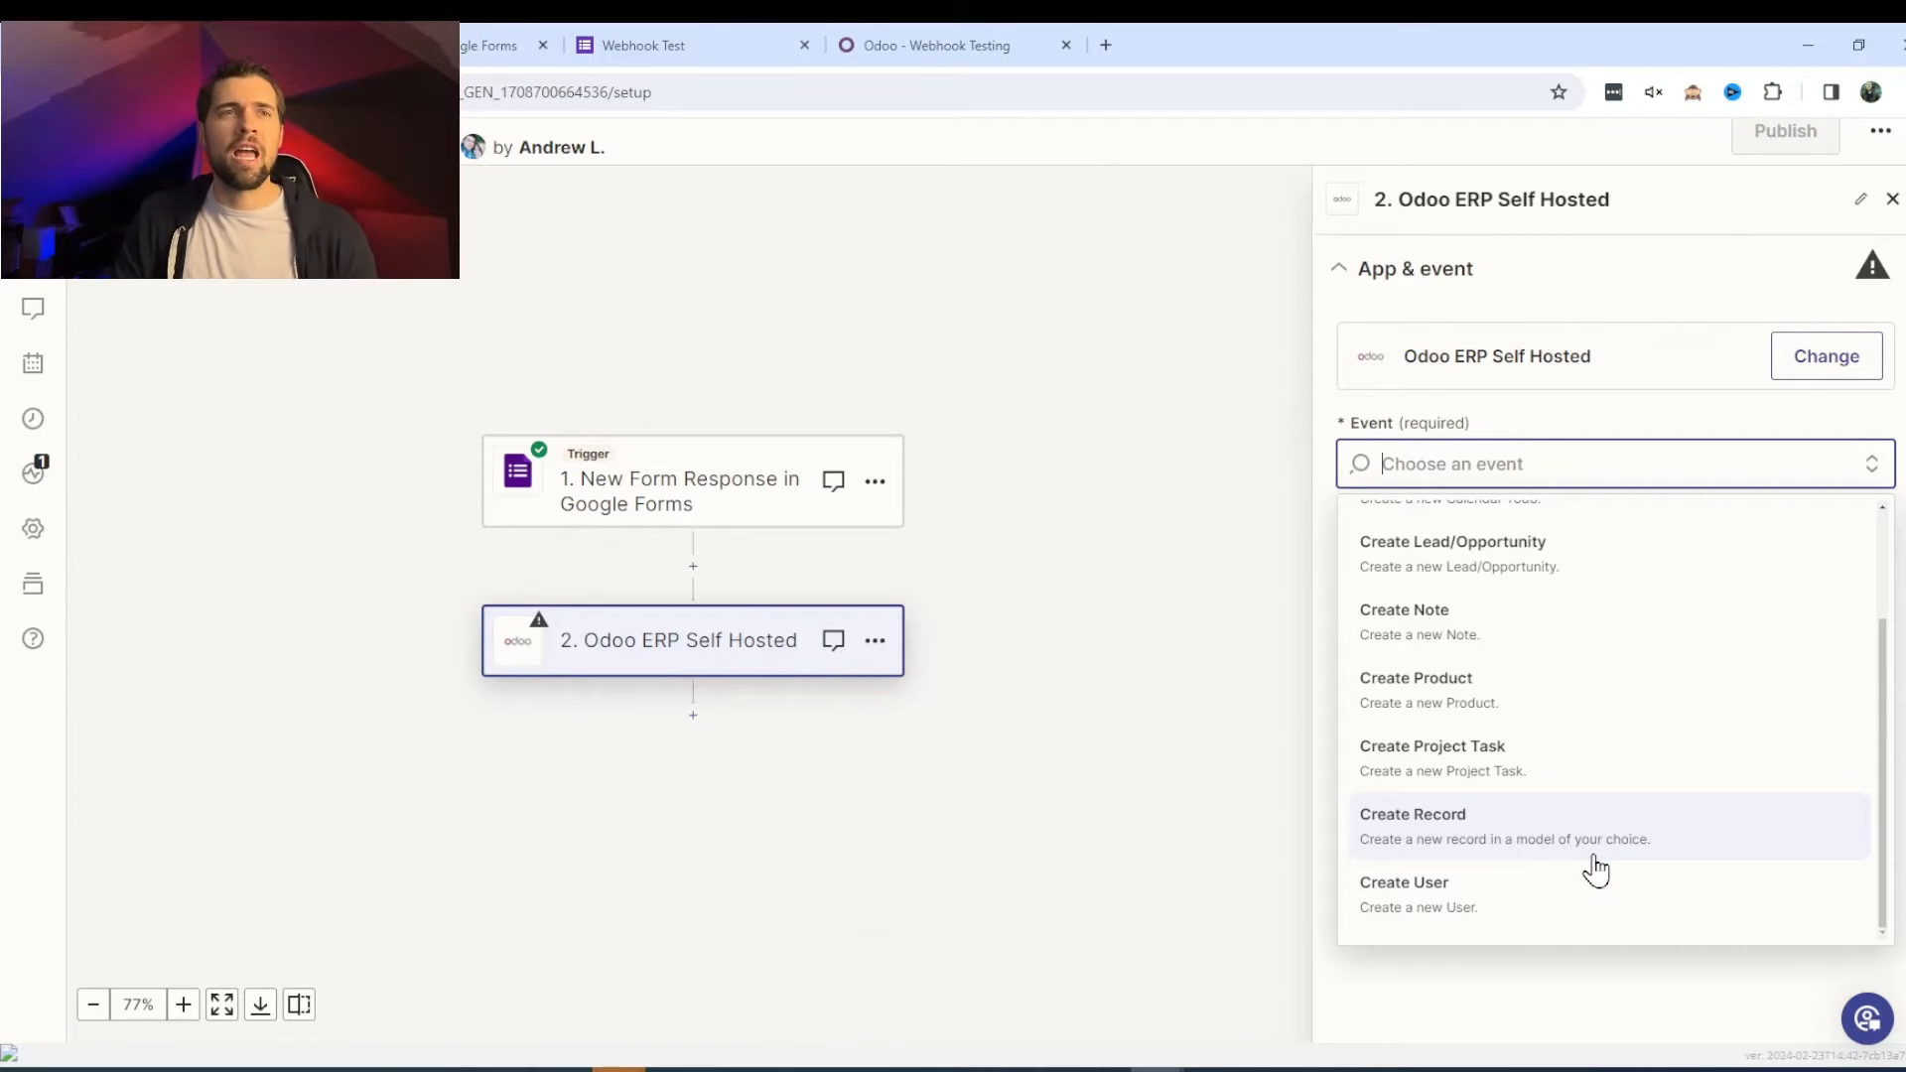
left_click(1595, 870)
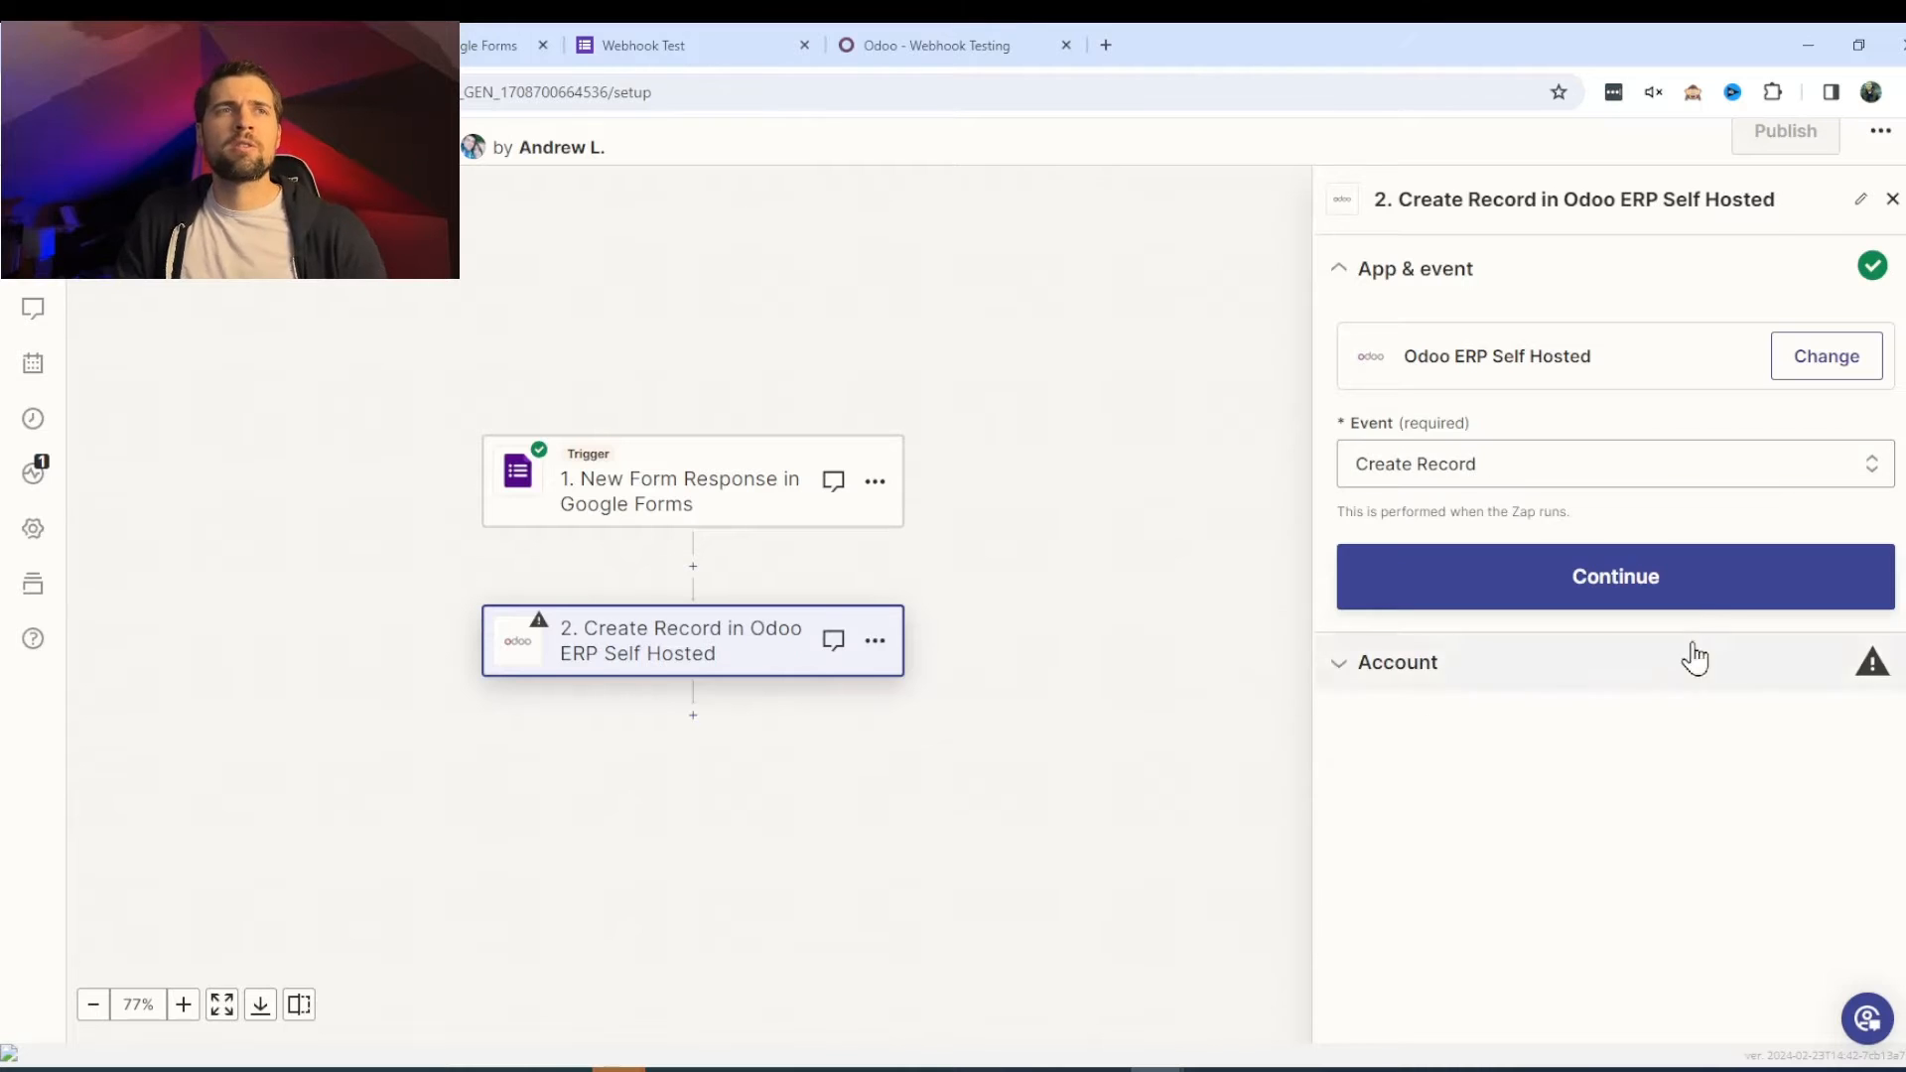
left_click(1699, 584)
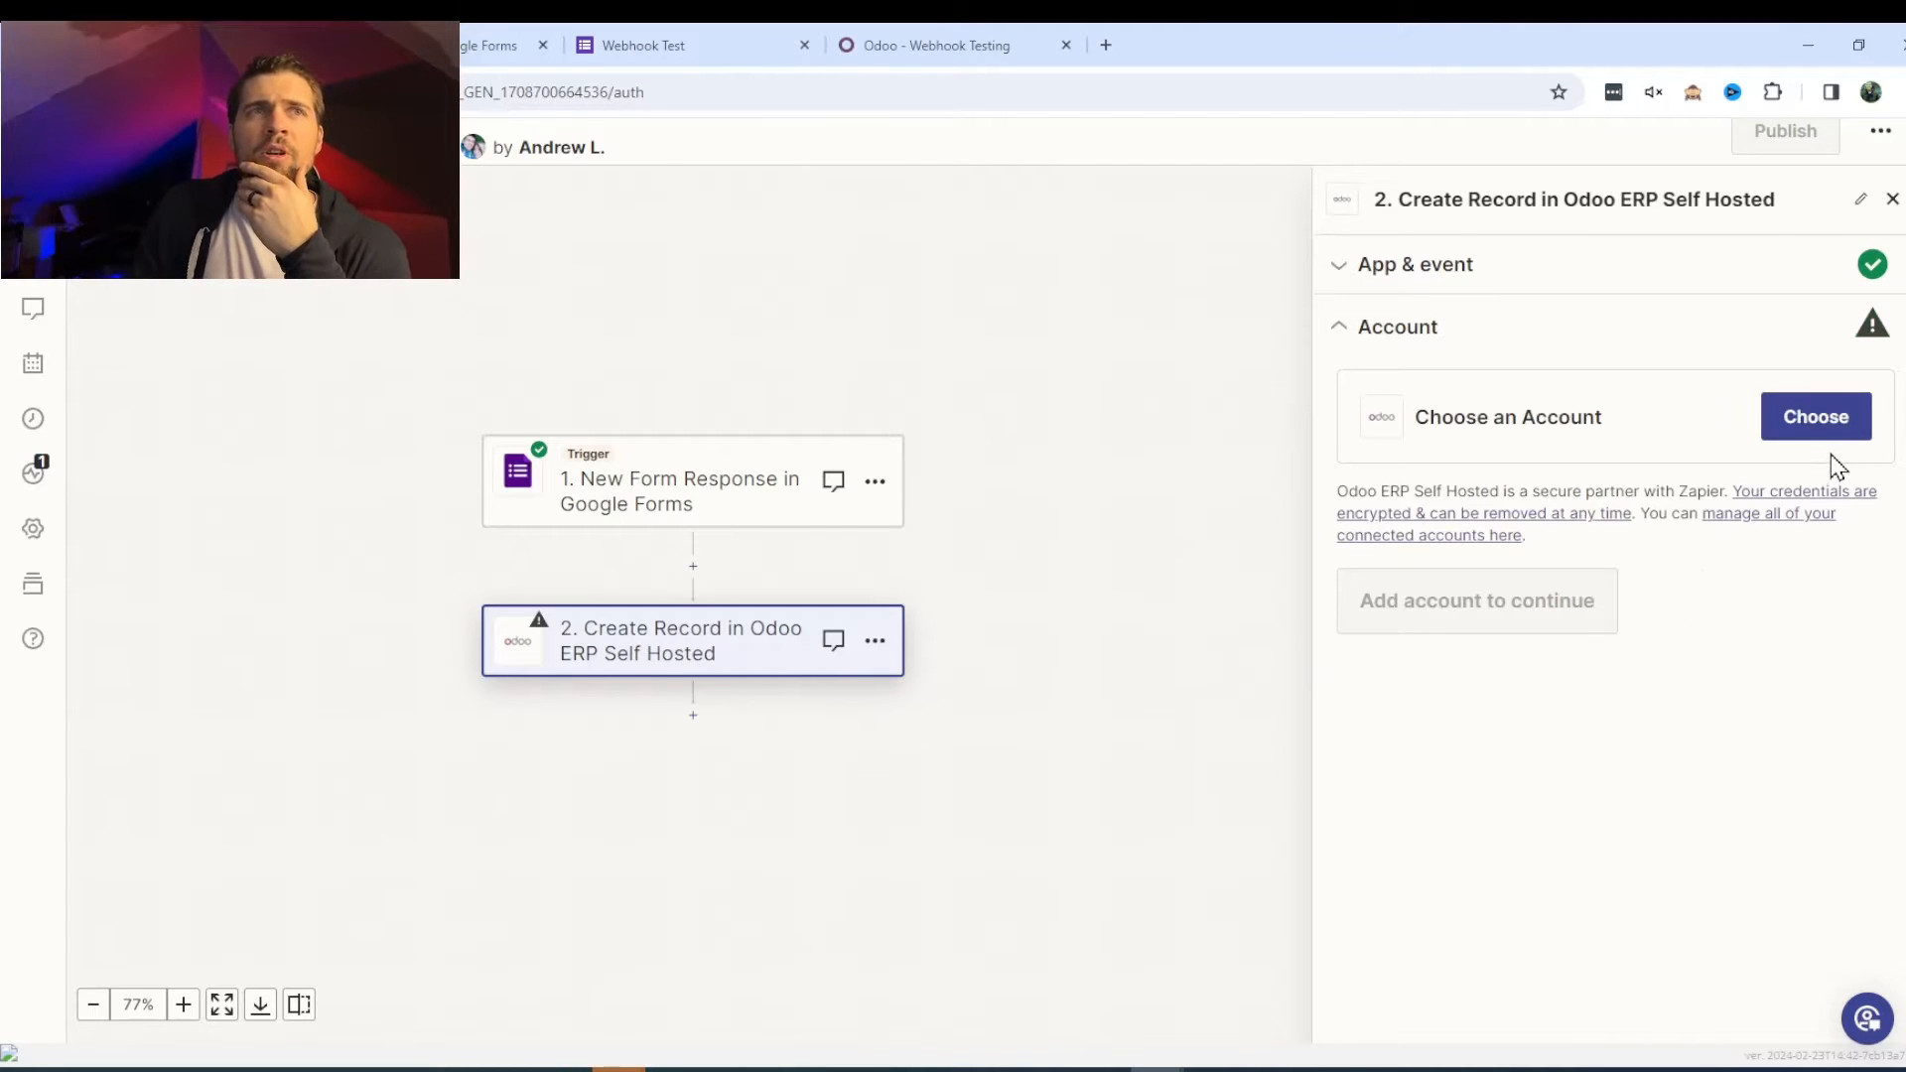
- Copy the Odoo instance's web address and begin connecting a new Odoo ERP Self Hosted account
left_click(1837, 415)
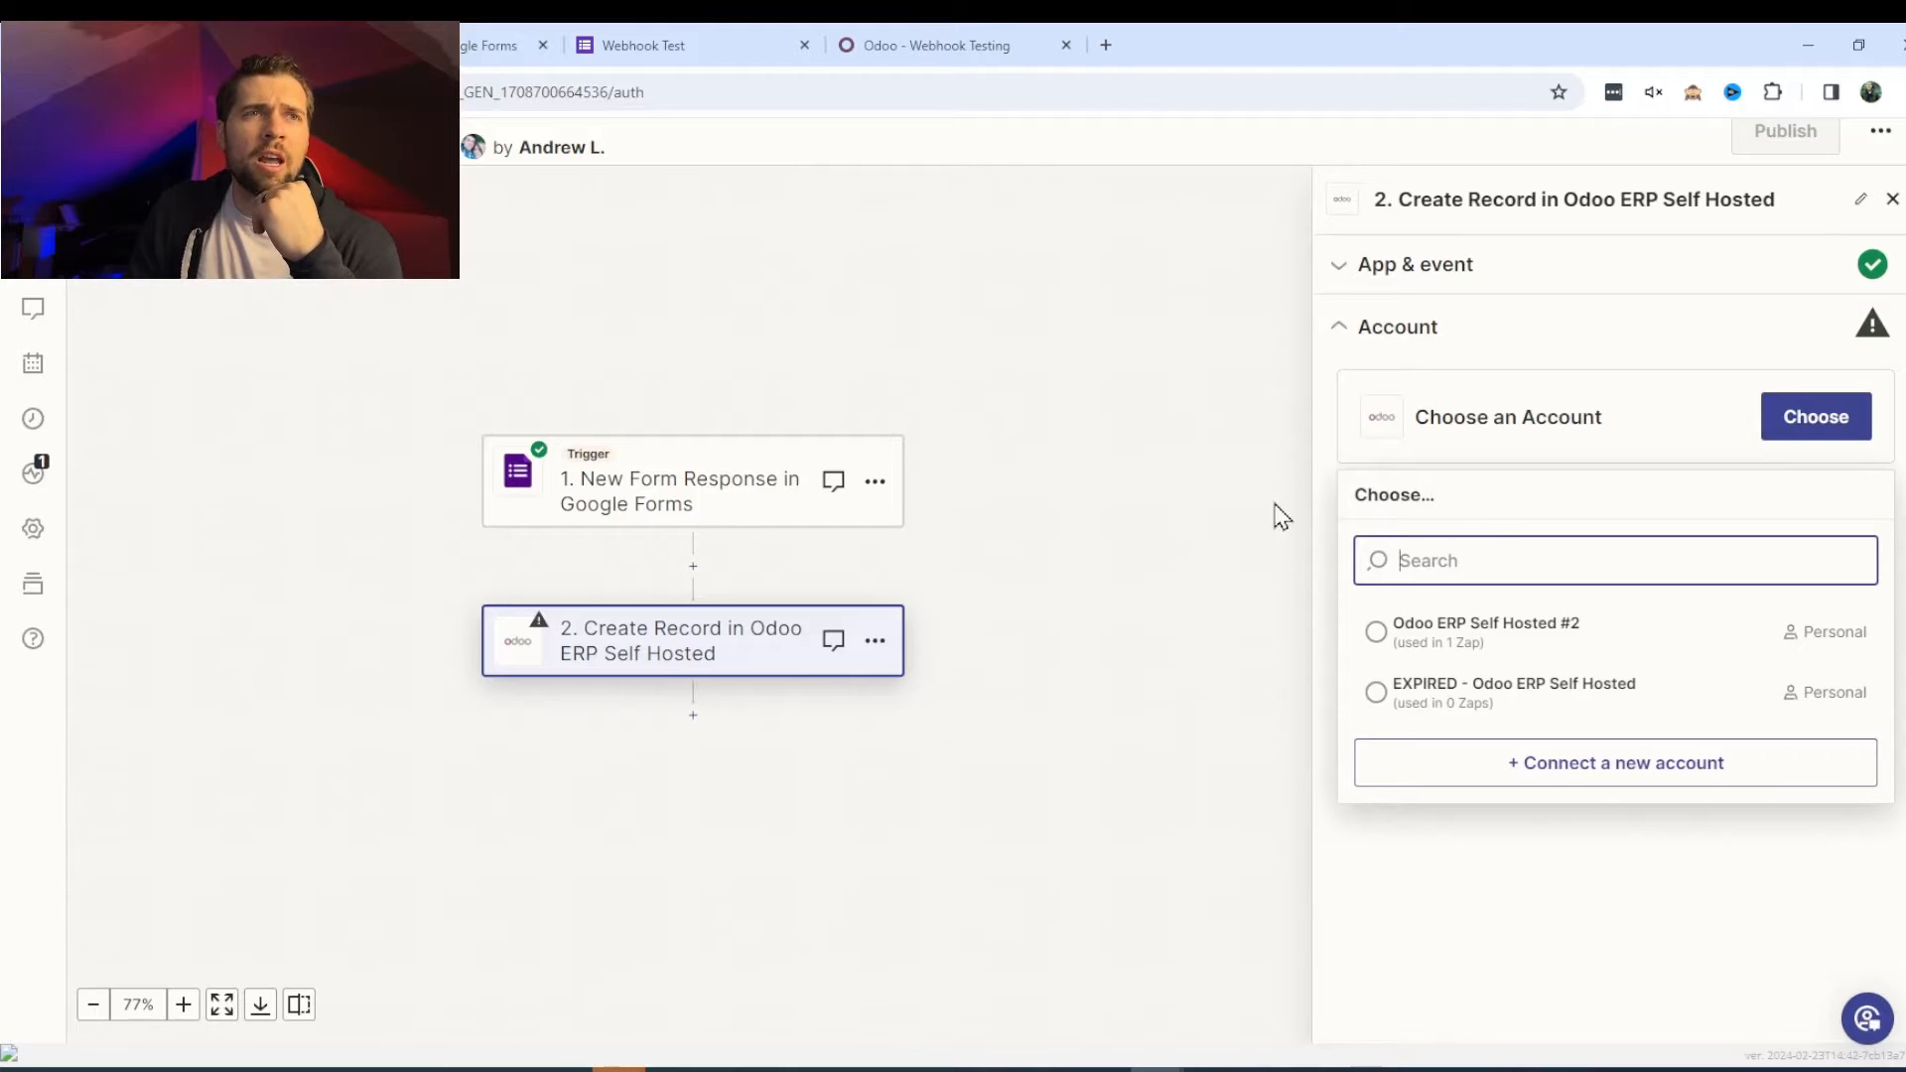
left_click(925, 45)
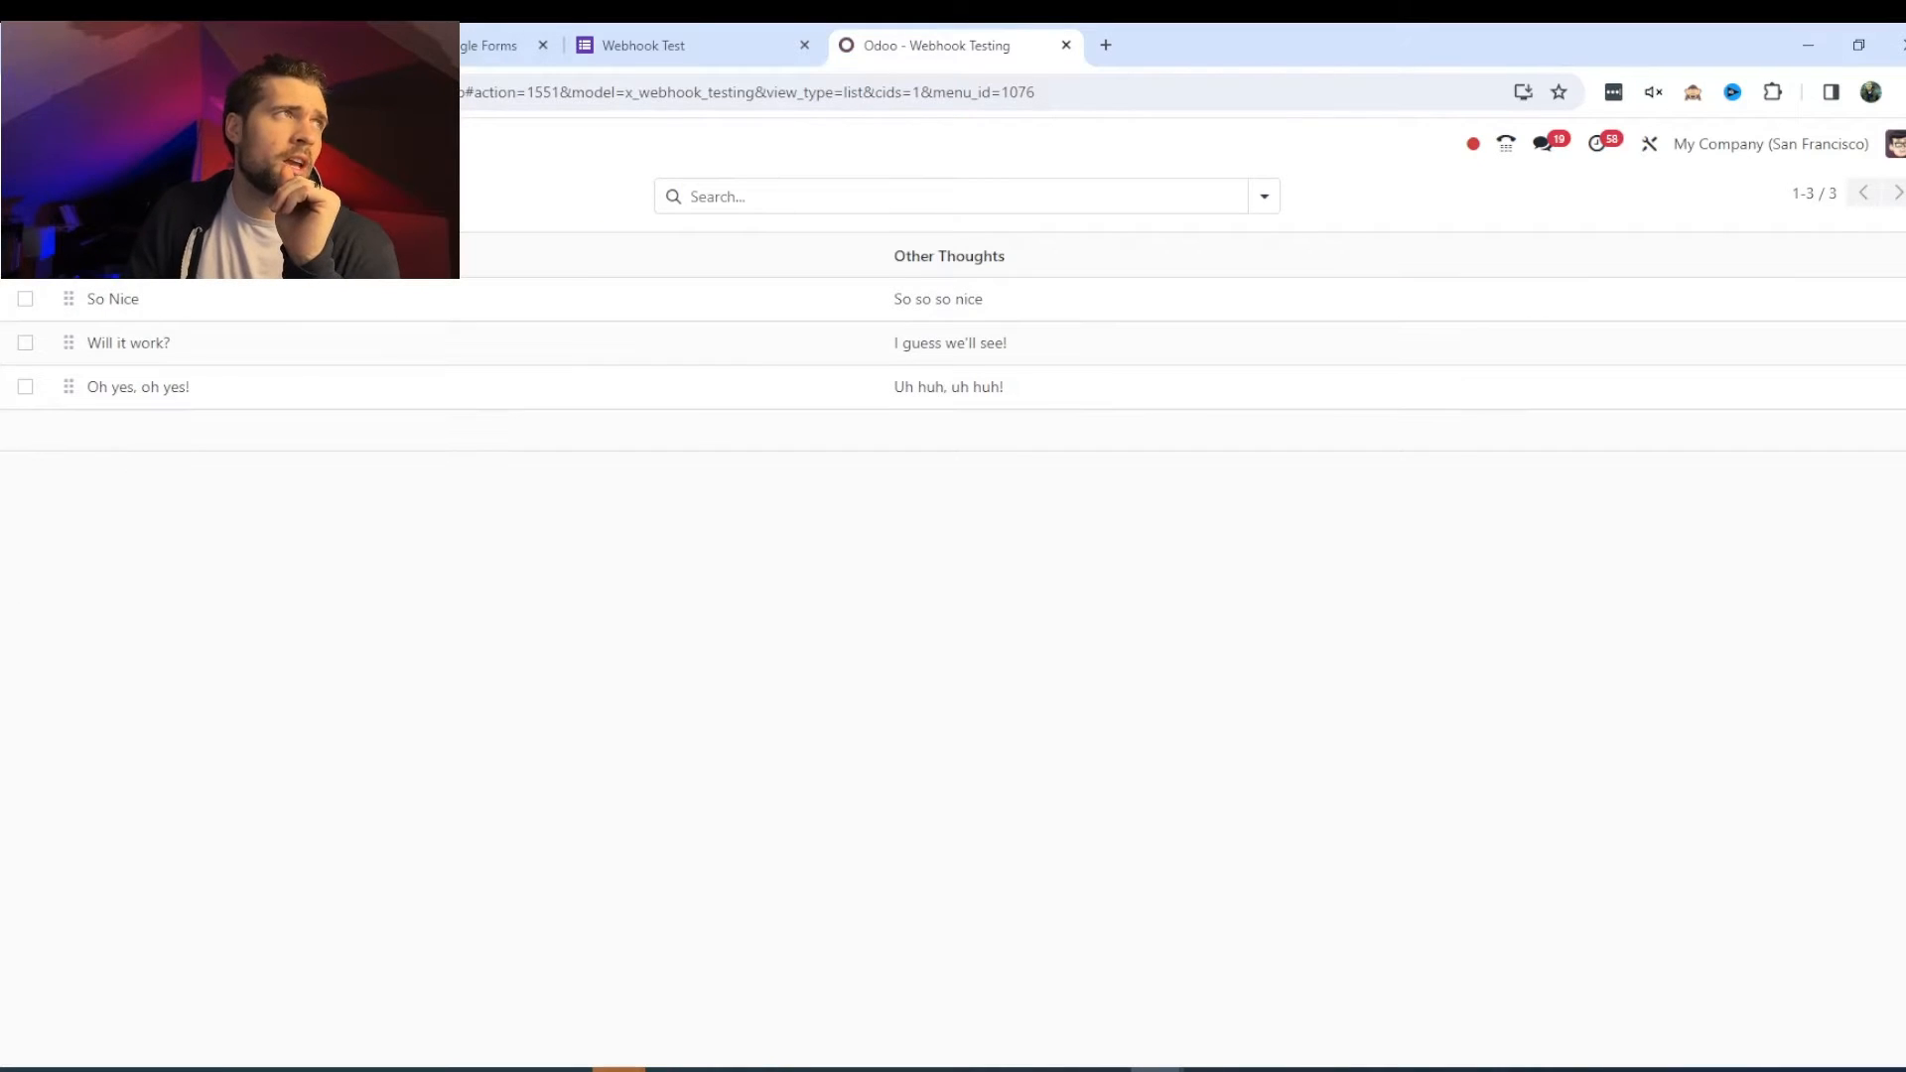
left_click_drag(211, 92, 432, 93)
key("ctrl+c")
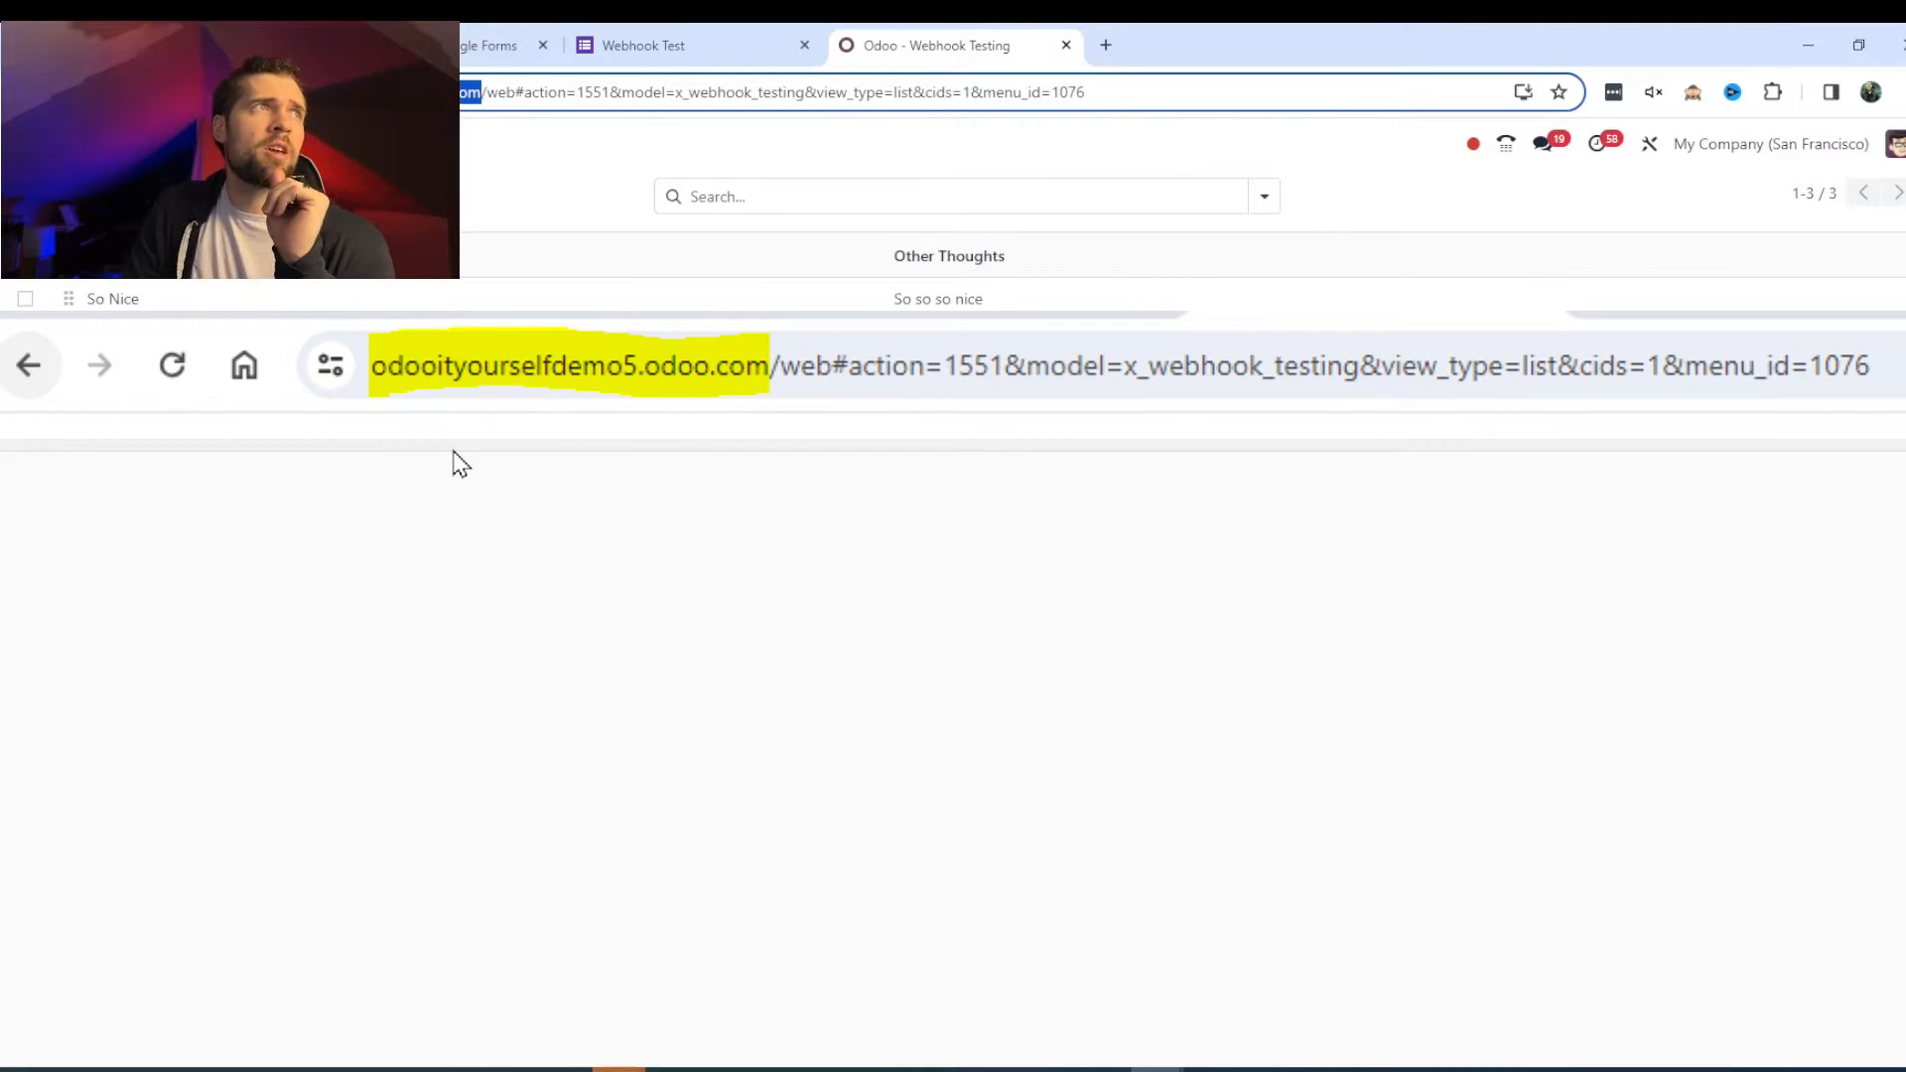
left_click(770, 54)
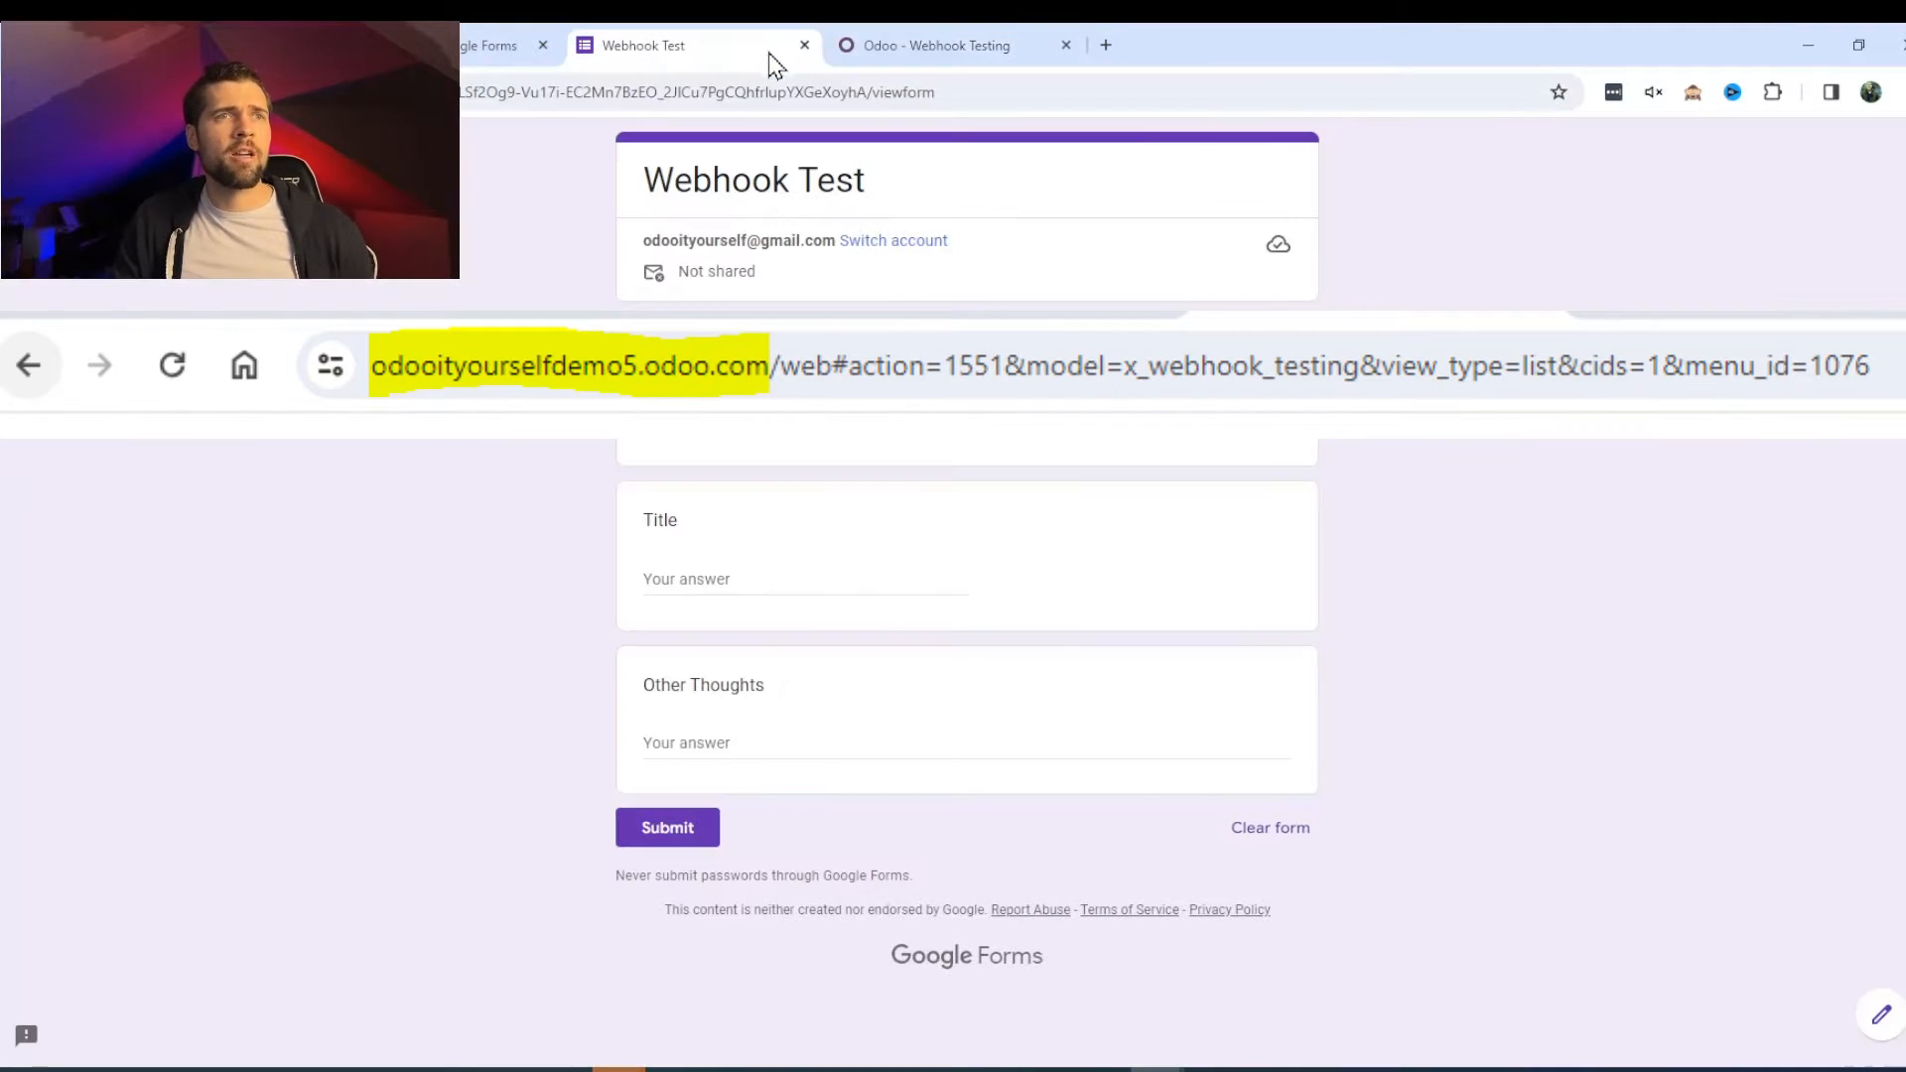
left_click(171, 45)
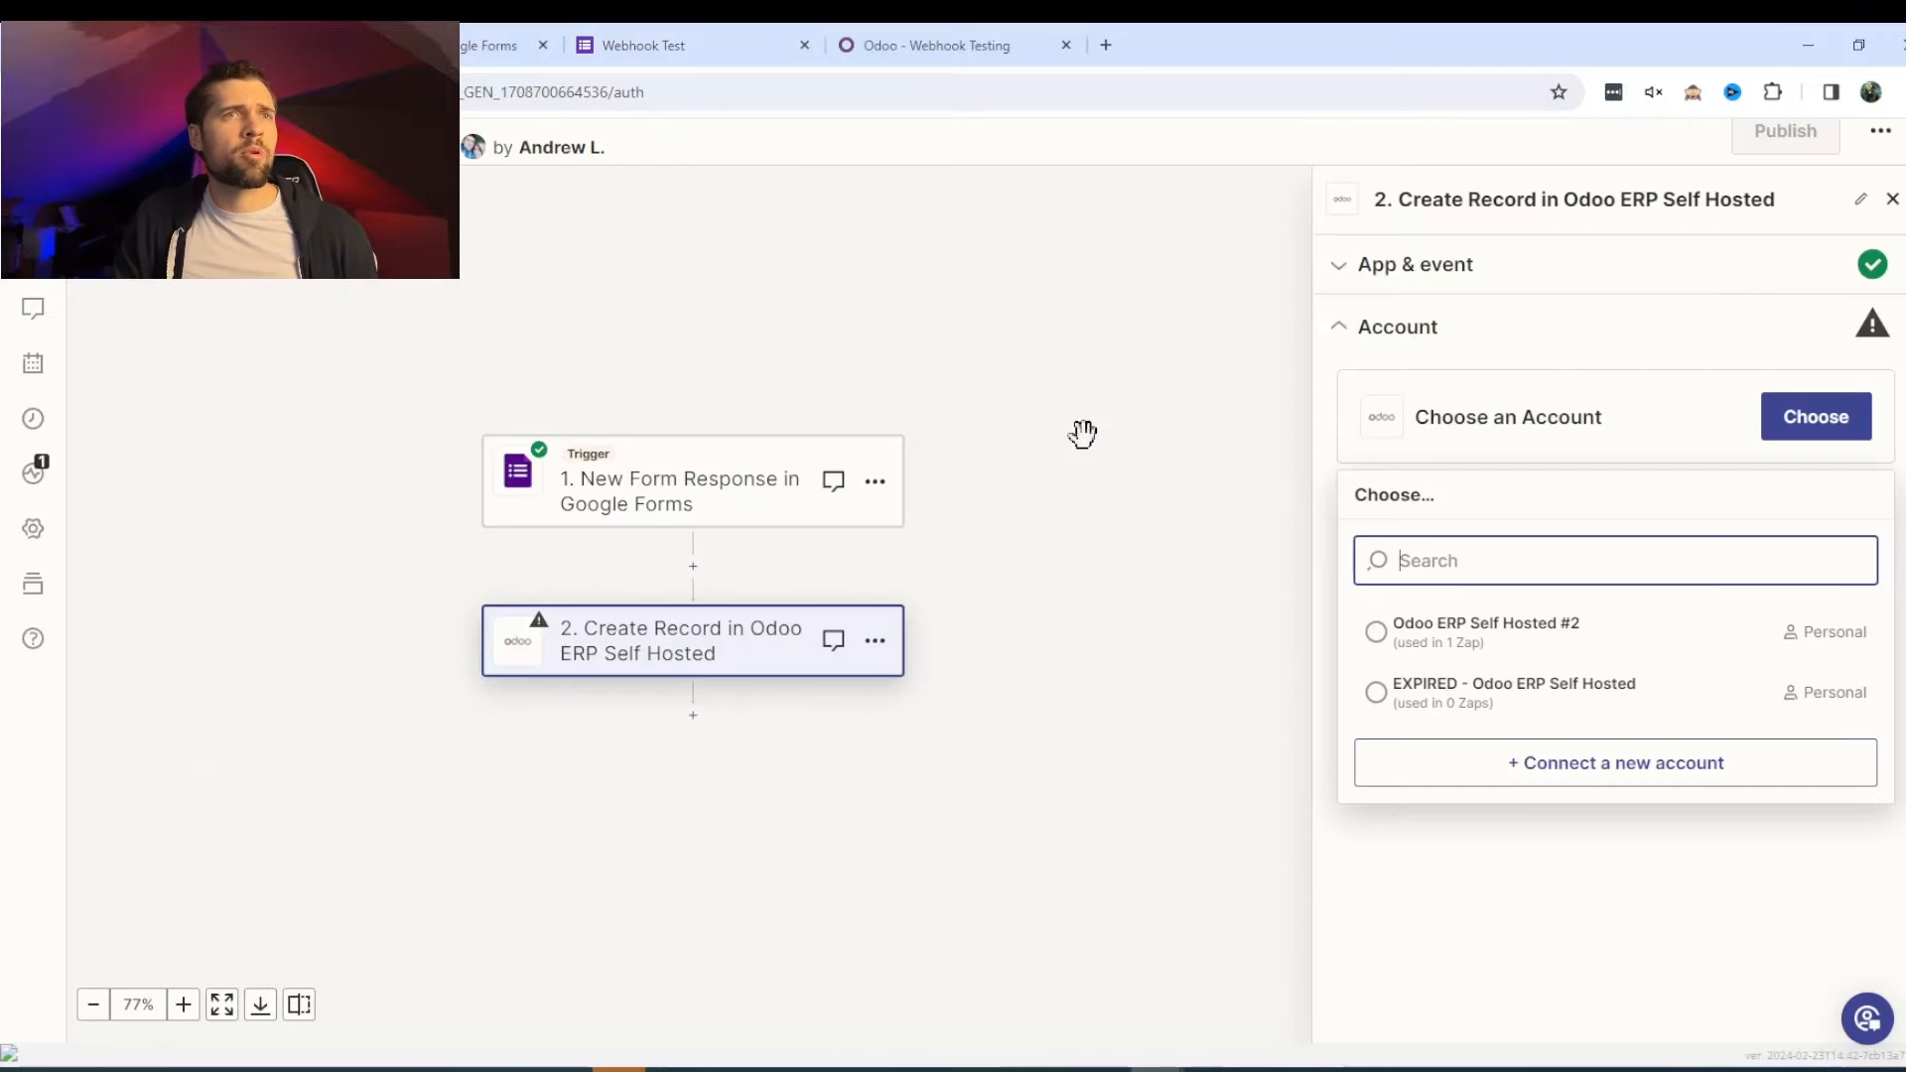
left_click(1670, 765)
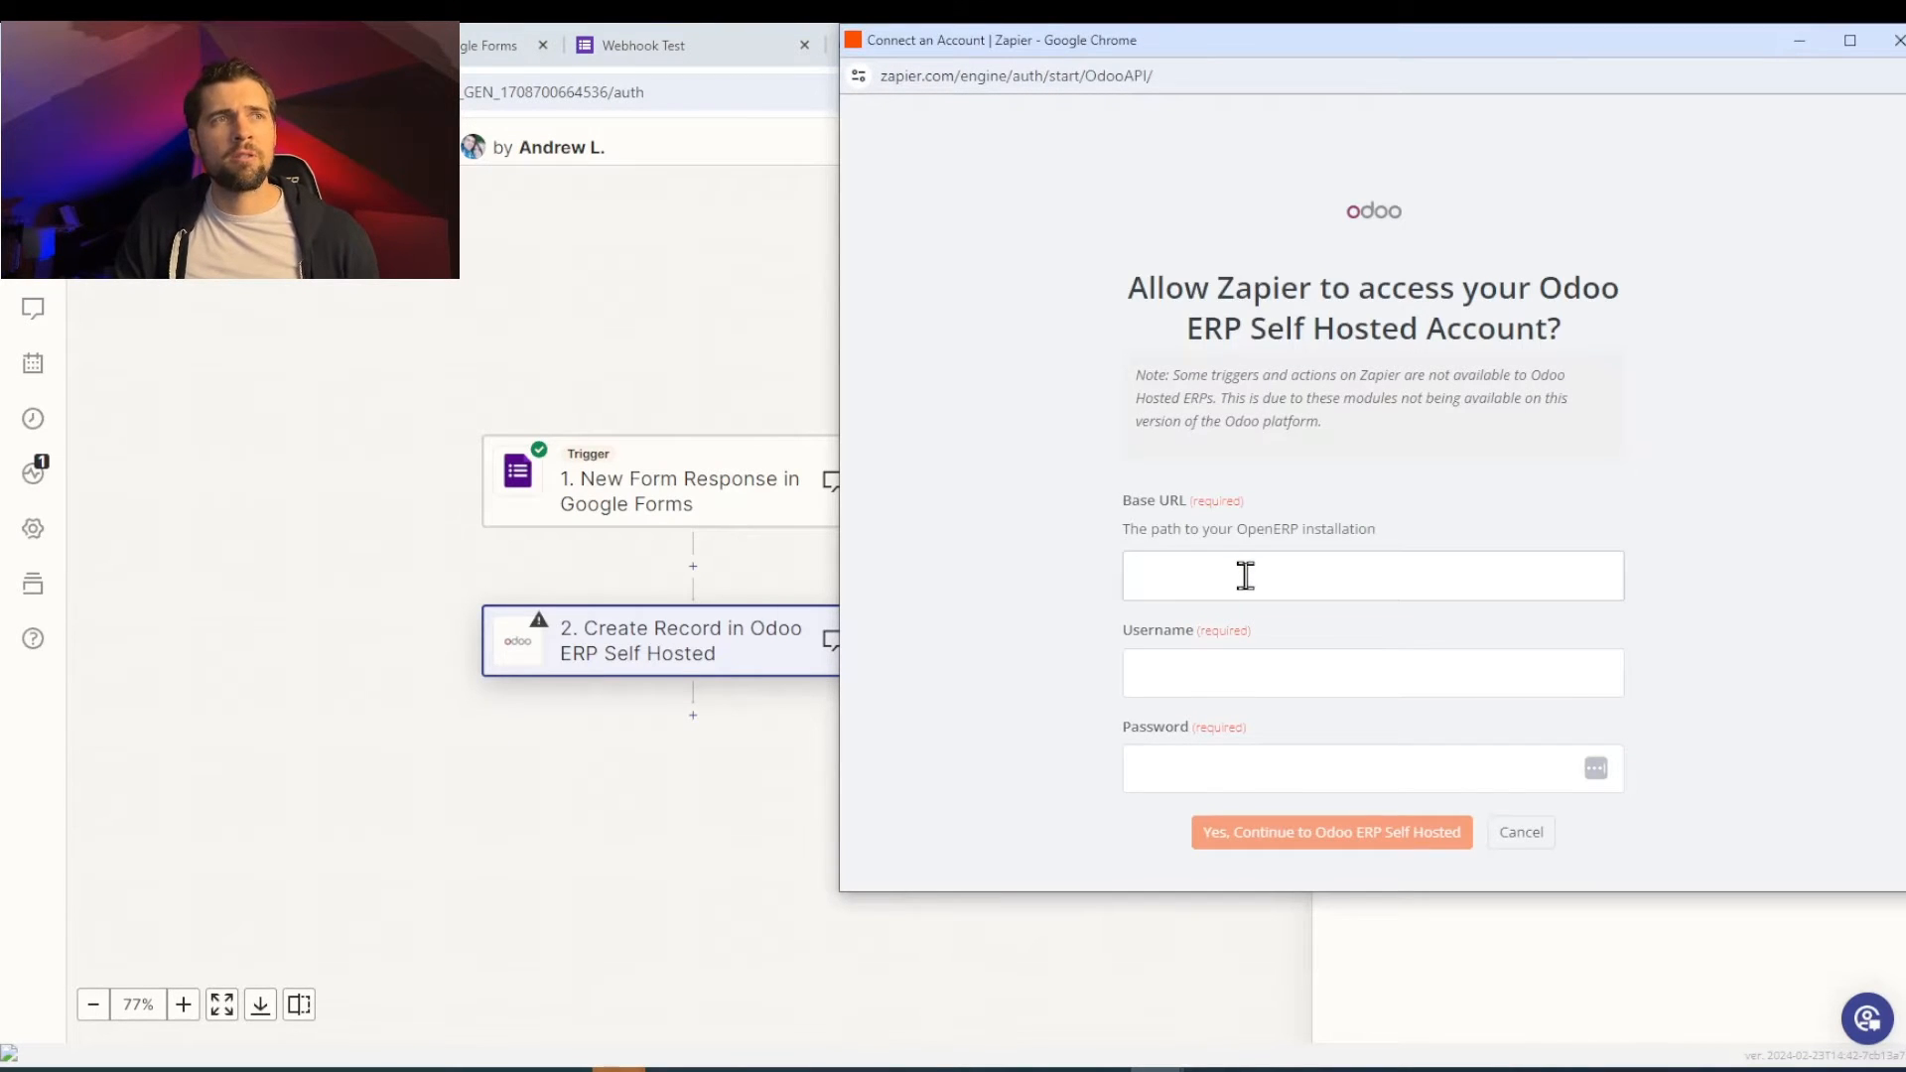
- Paste the Odoo address as base URL and copy the Test user's email from Odoo Users
key("ctrl+v")
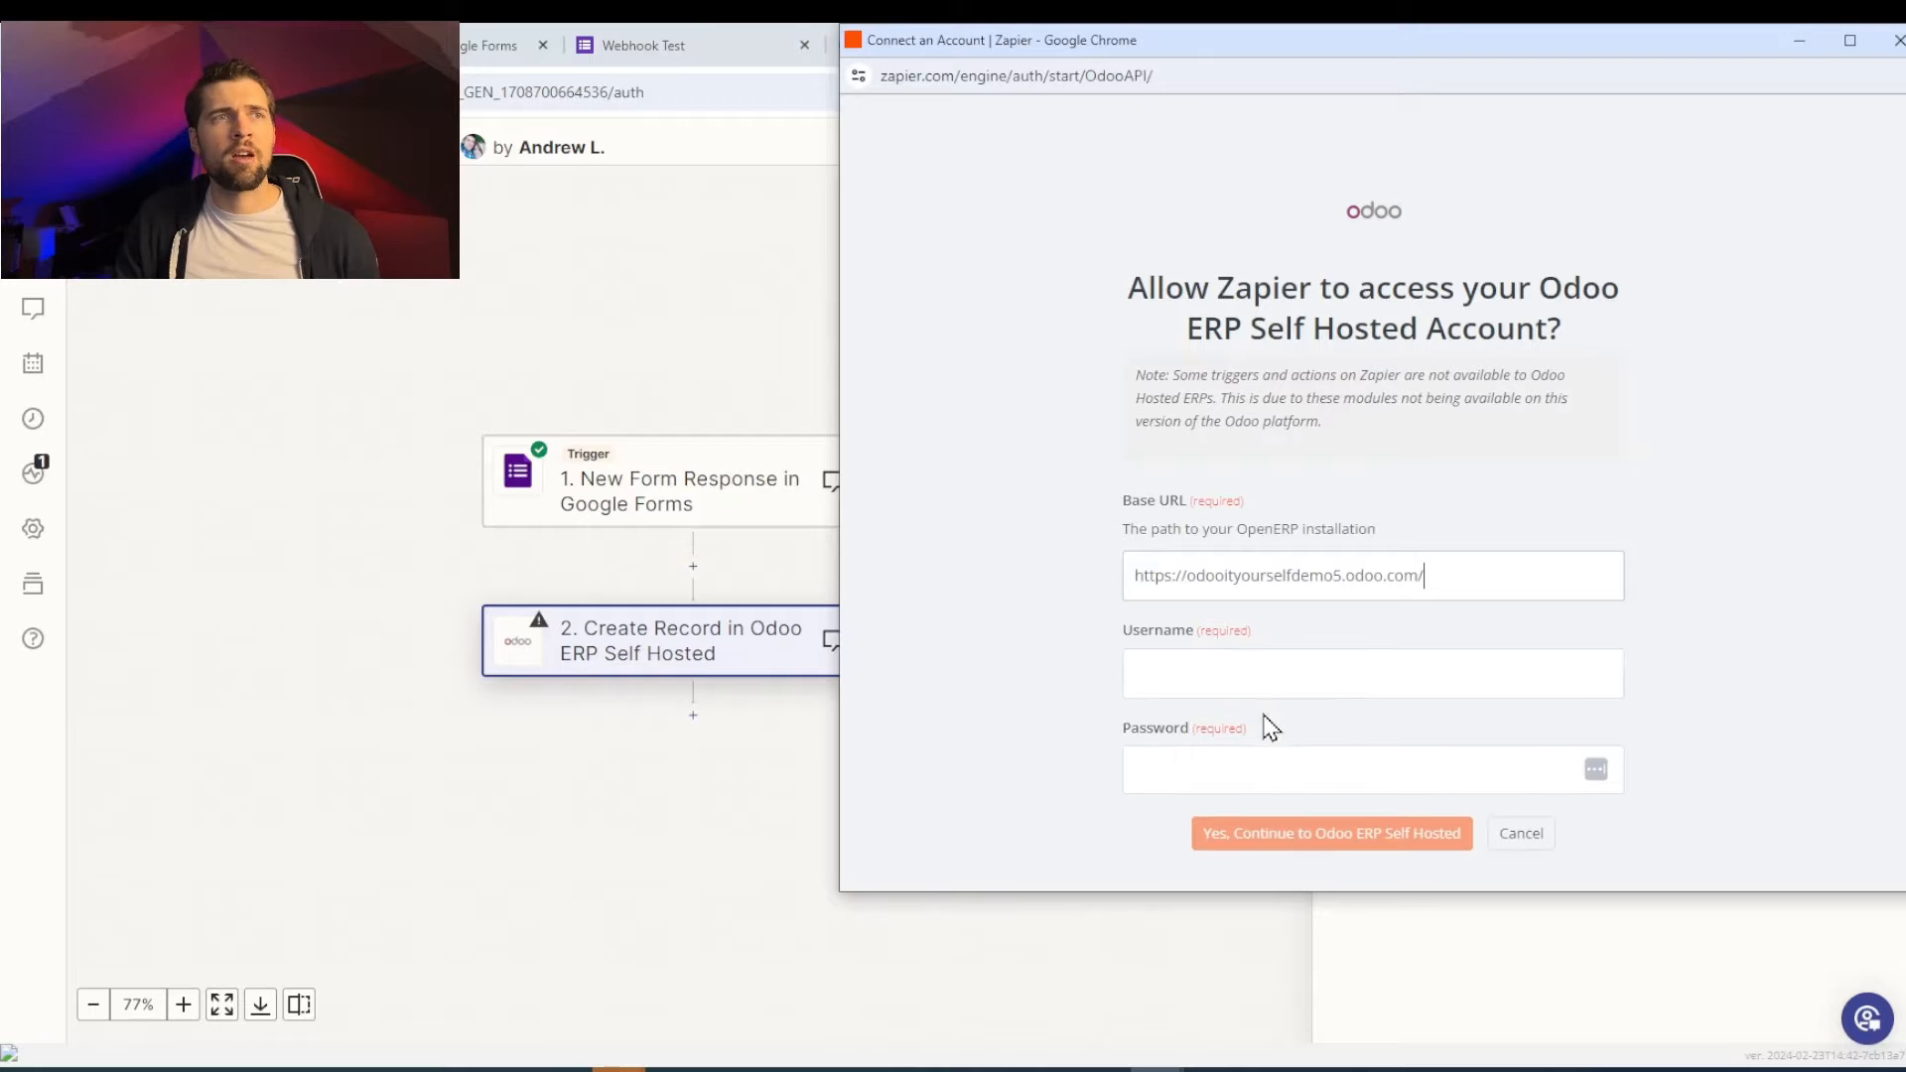
left_click(1337, 676)
left_click(650, 260)
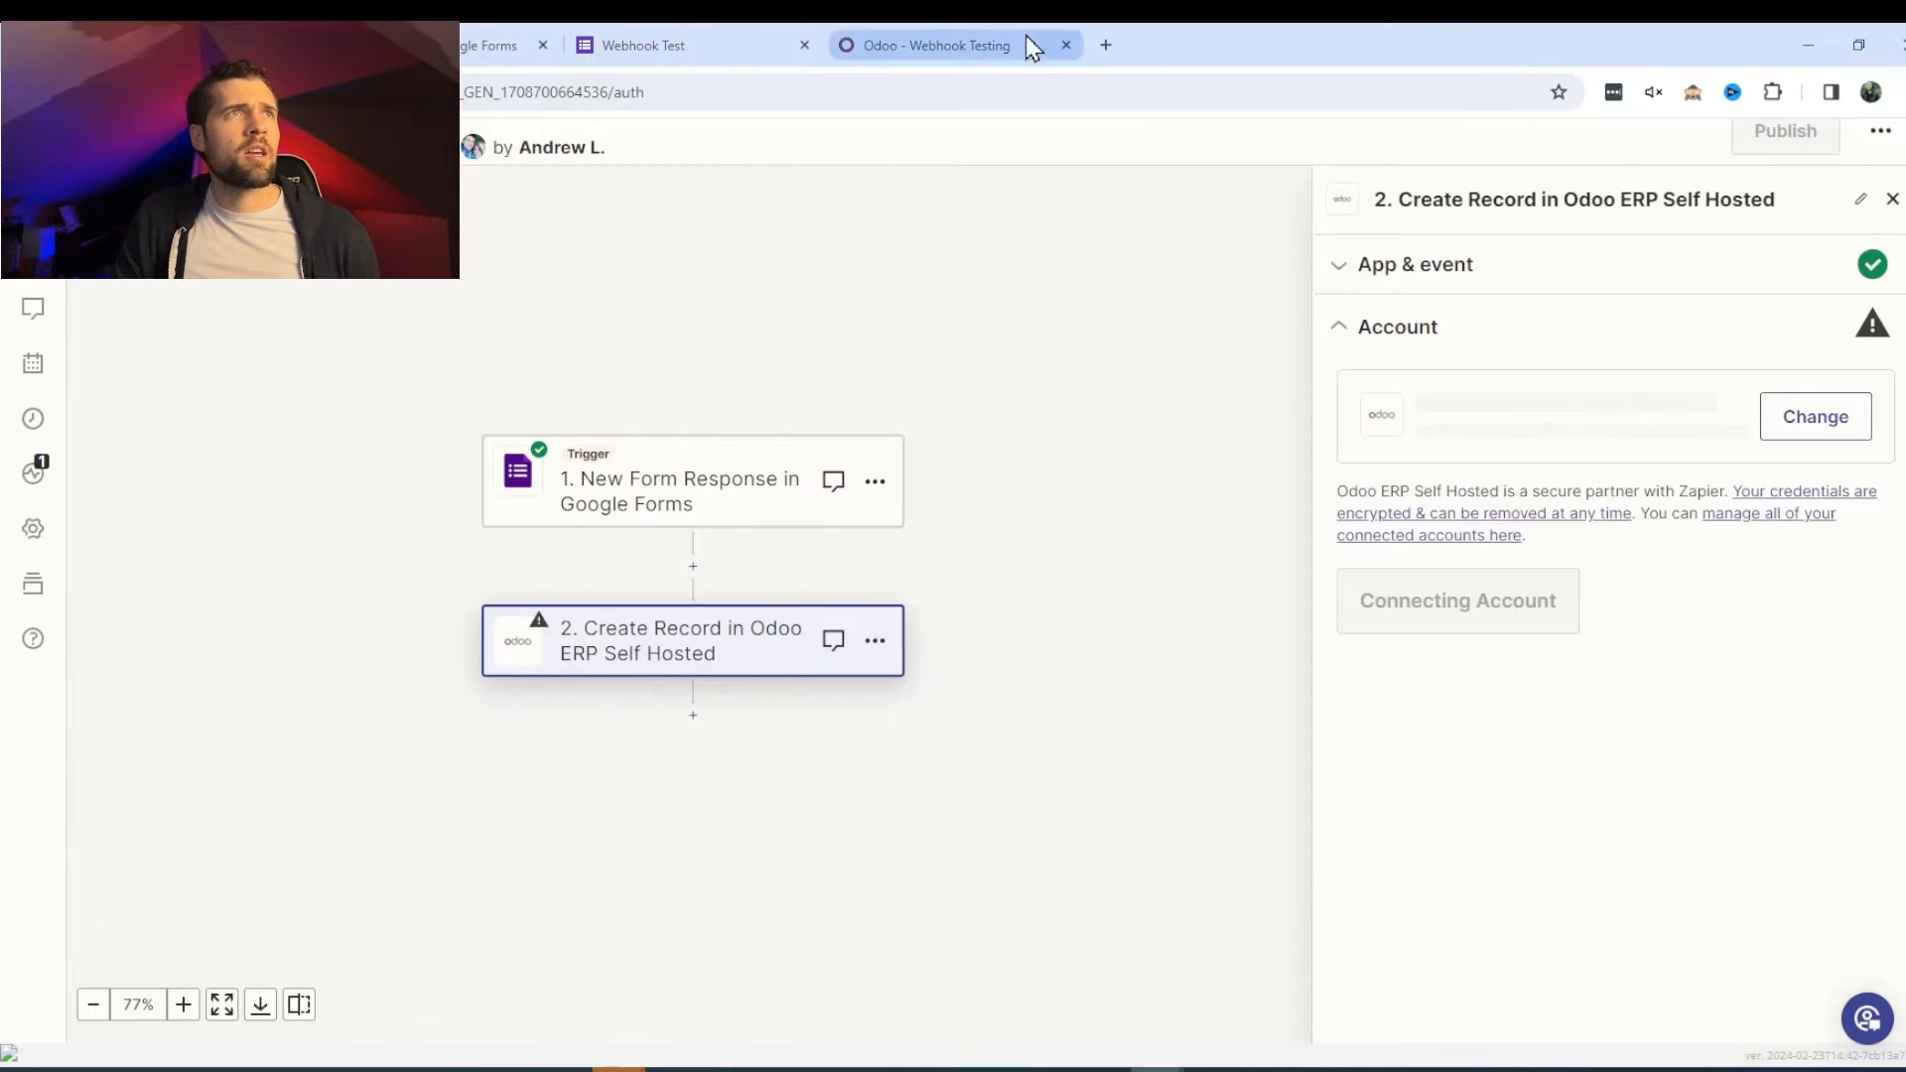
left_click(983, 42)
left_click(25, 144)
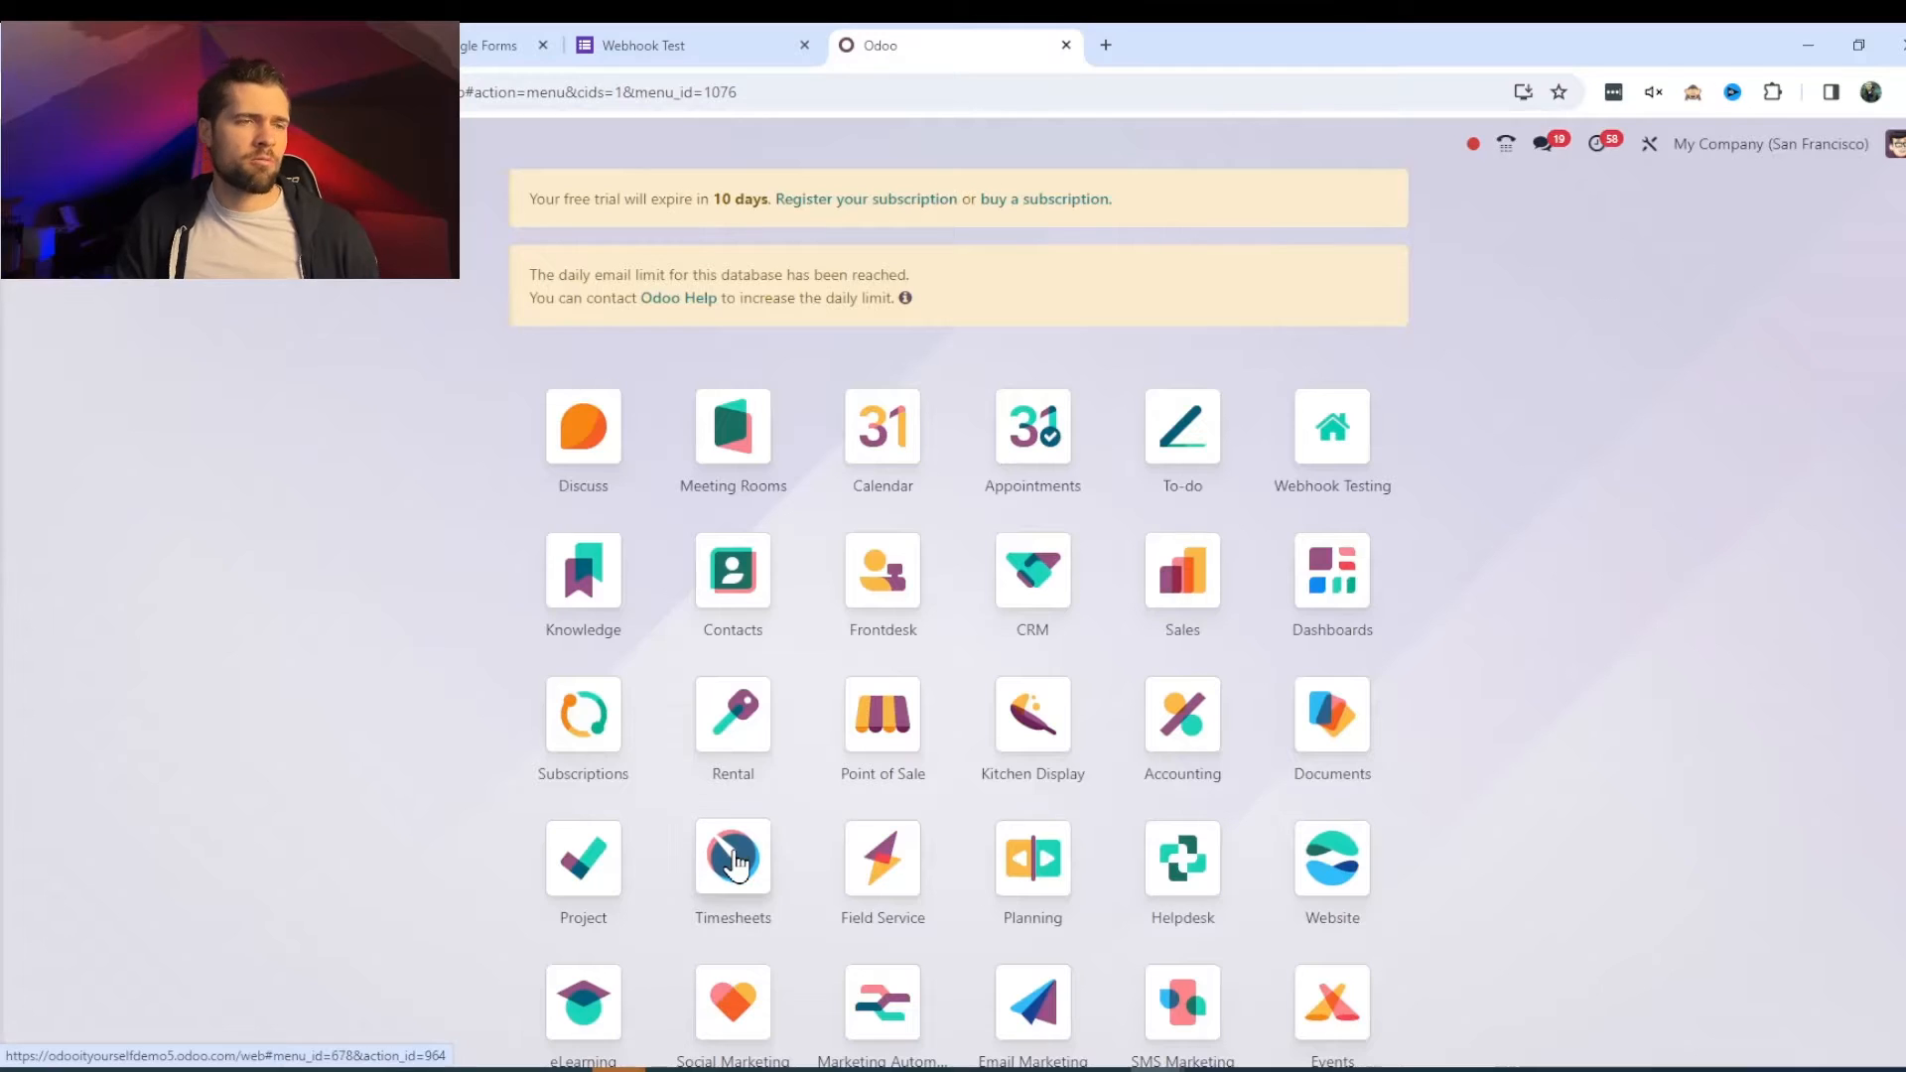
type("users")
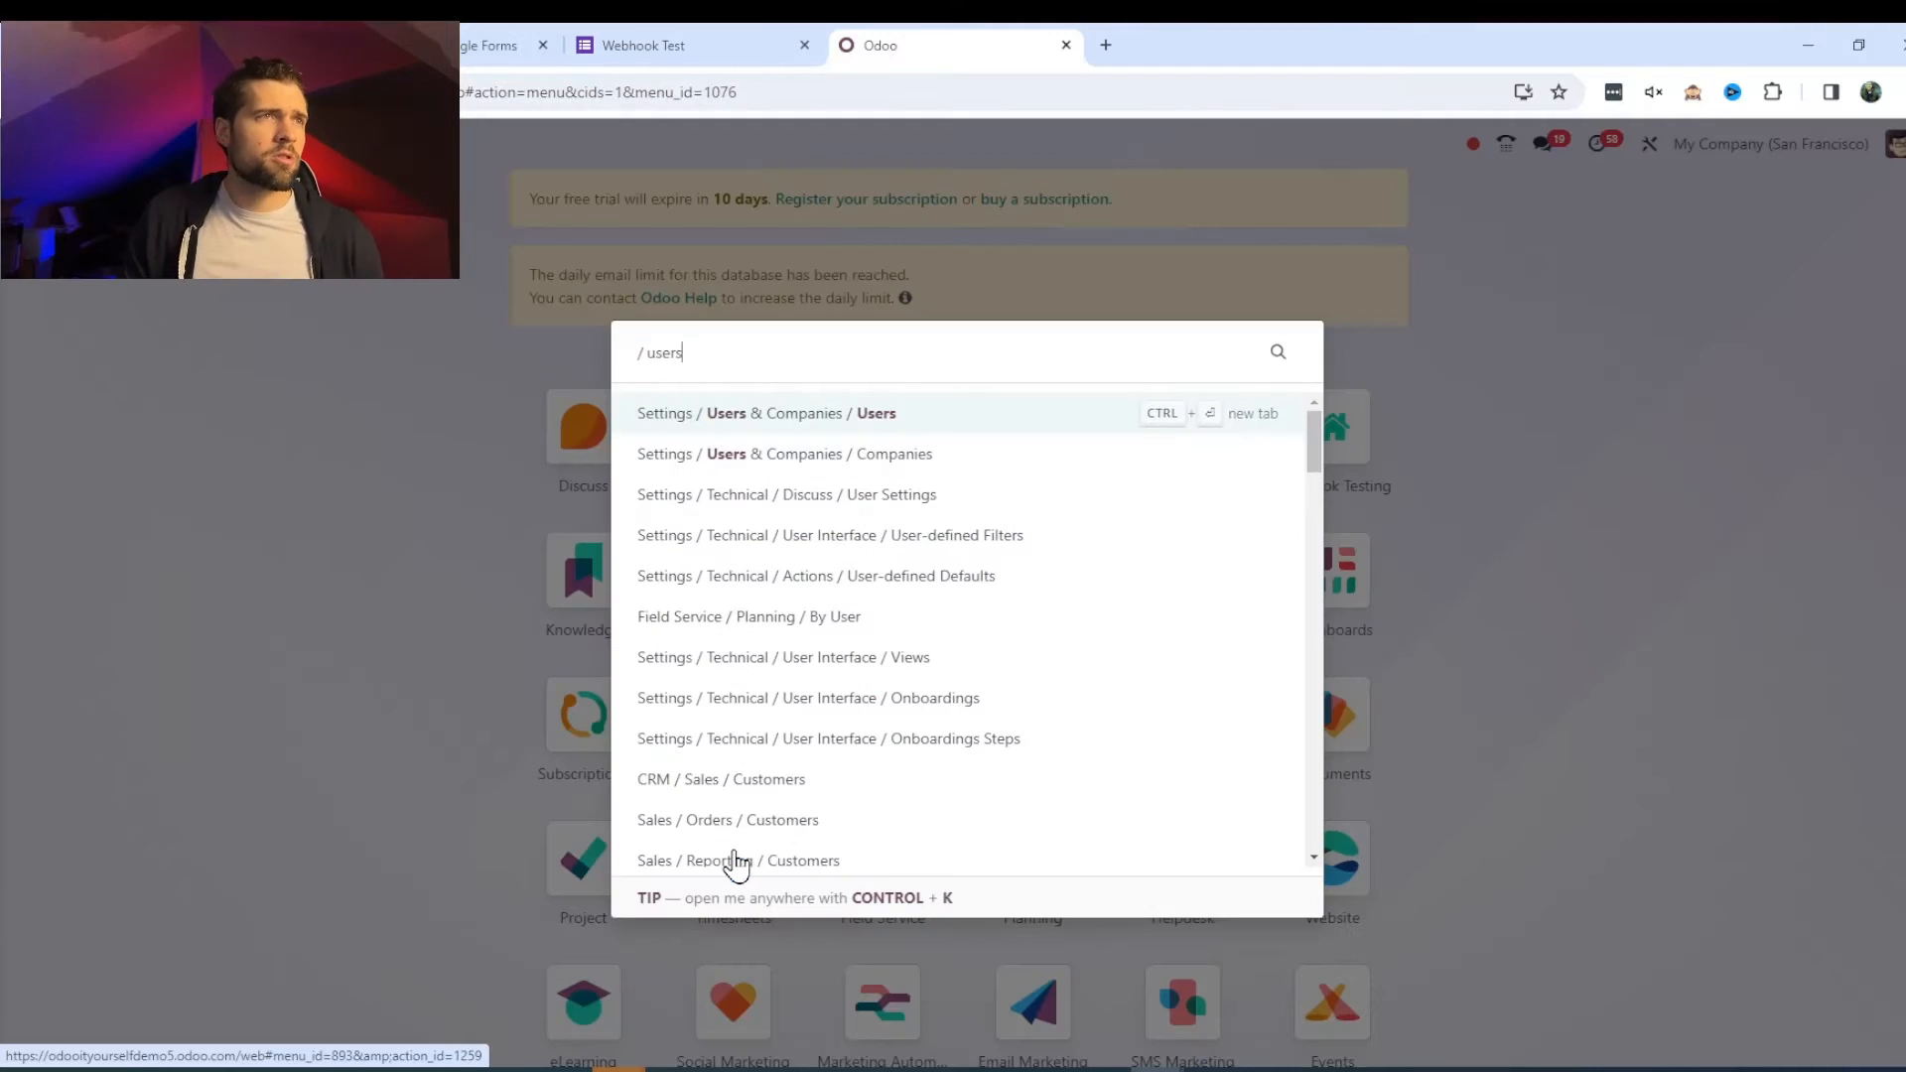
left_click(885, 429)
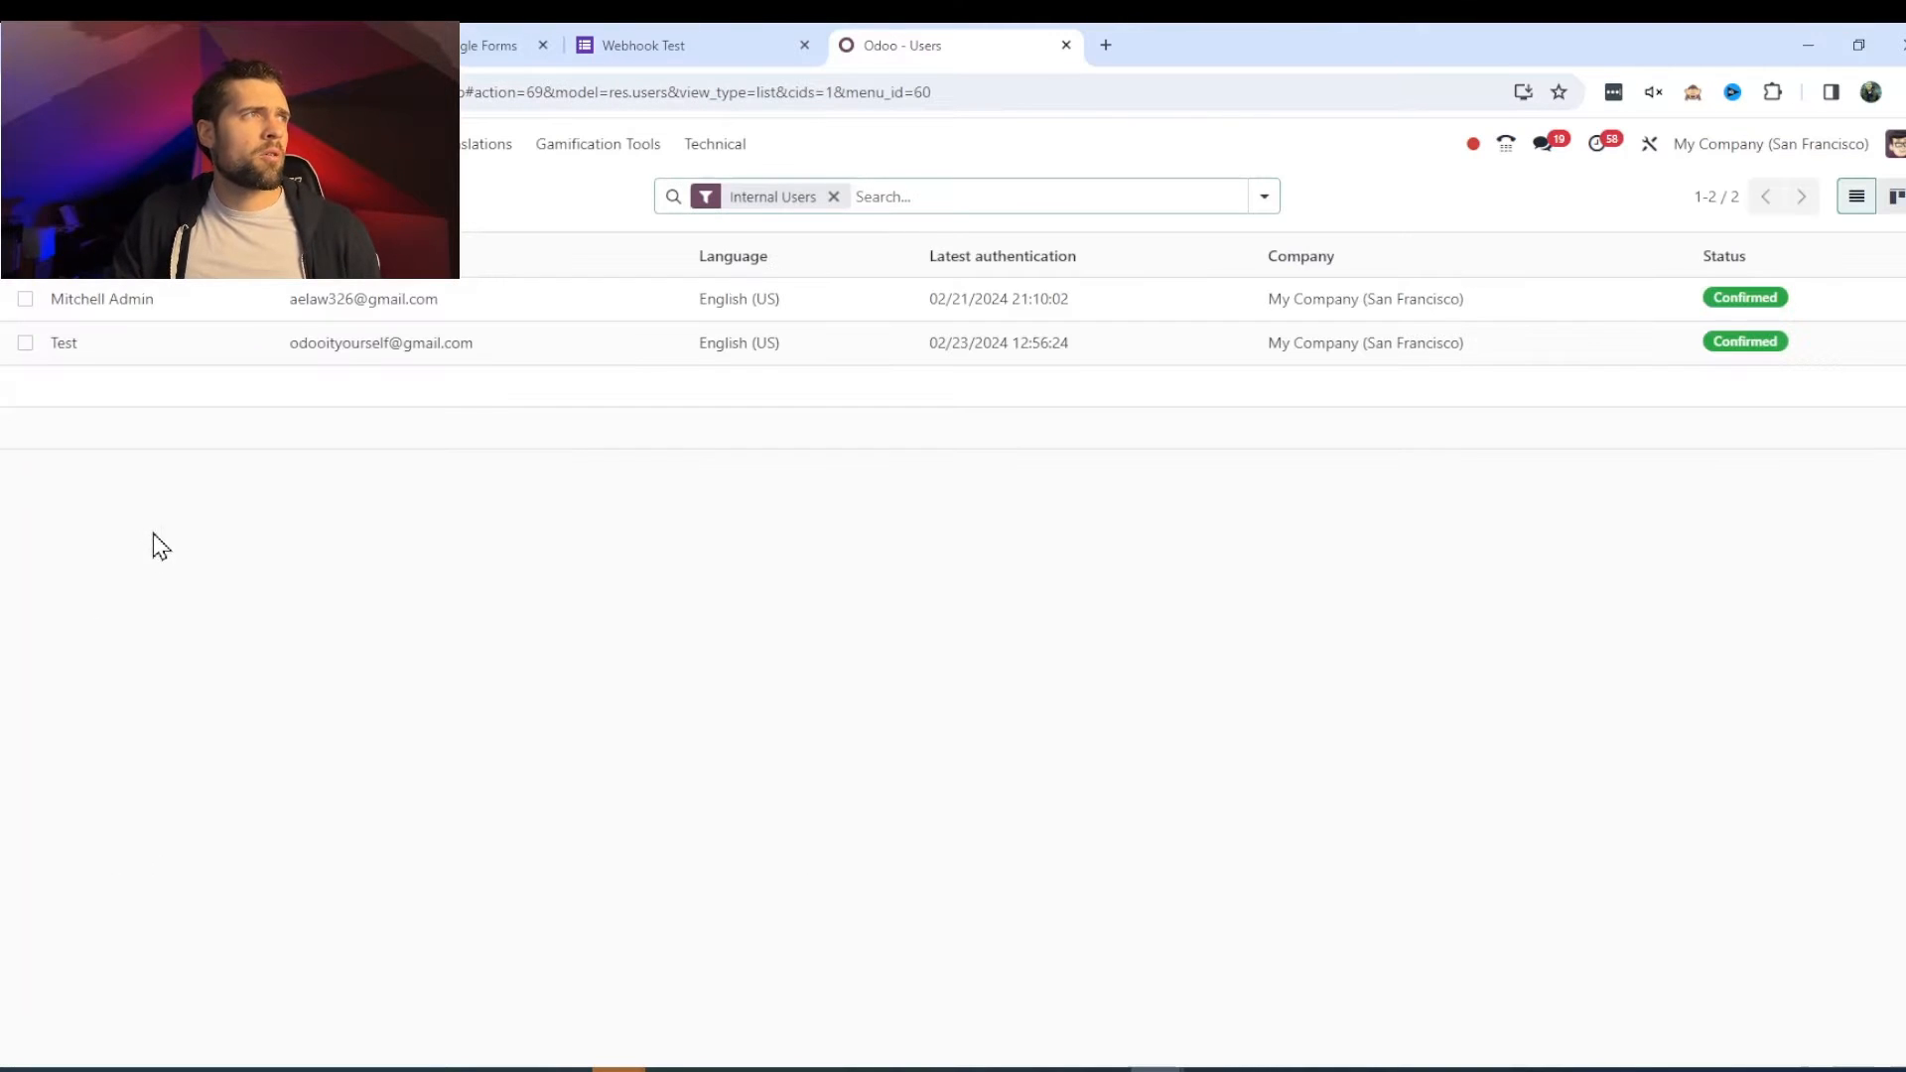
left_click(173, 355)
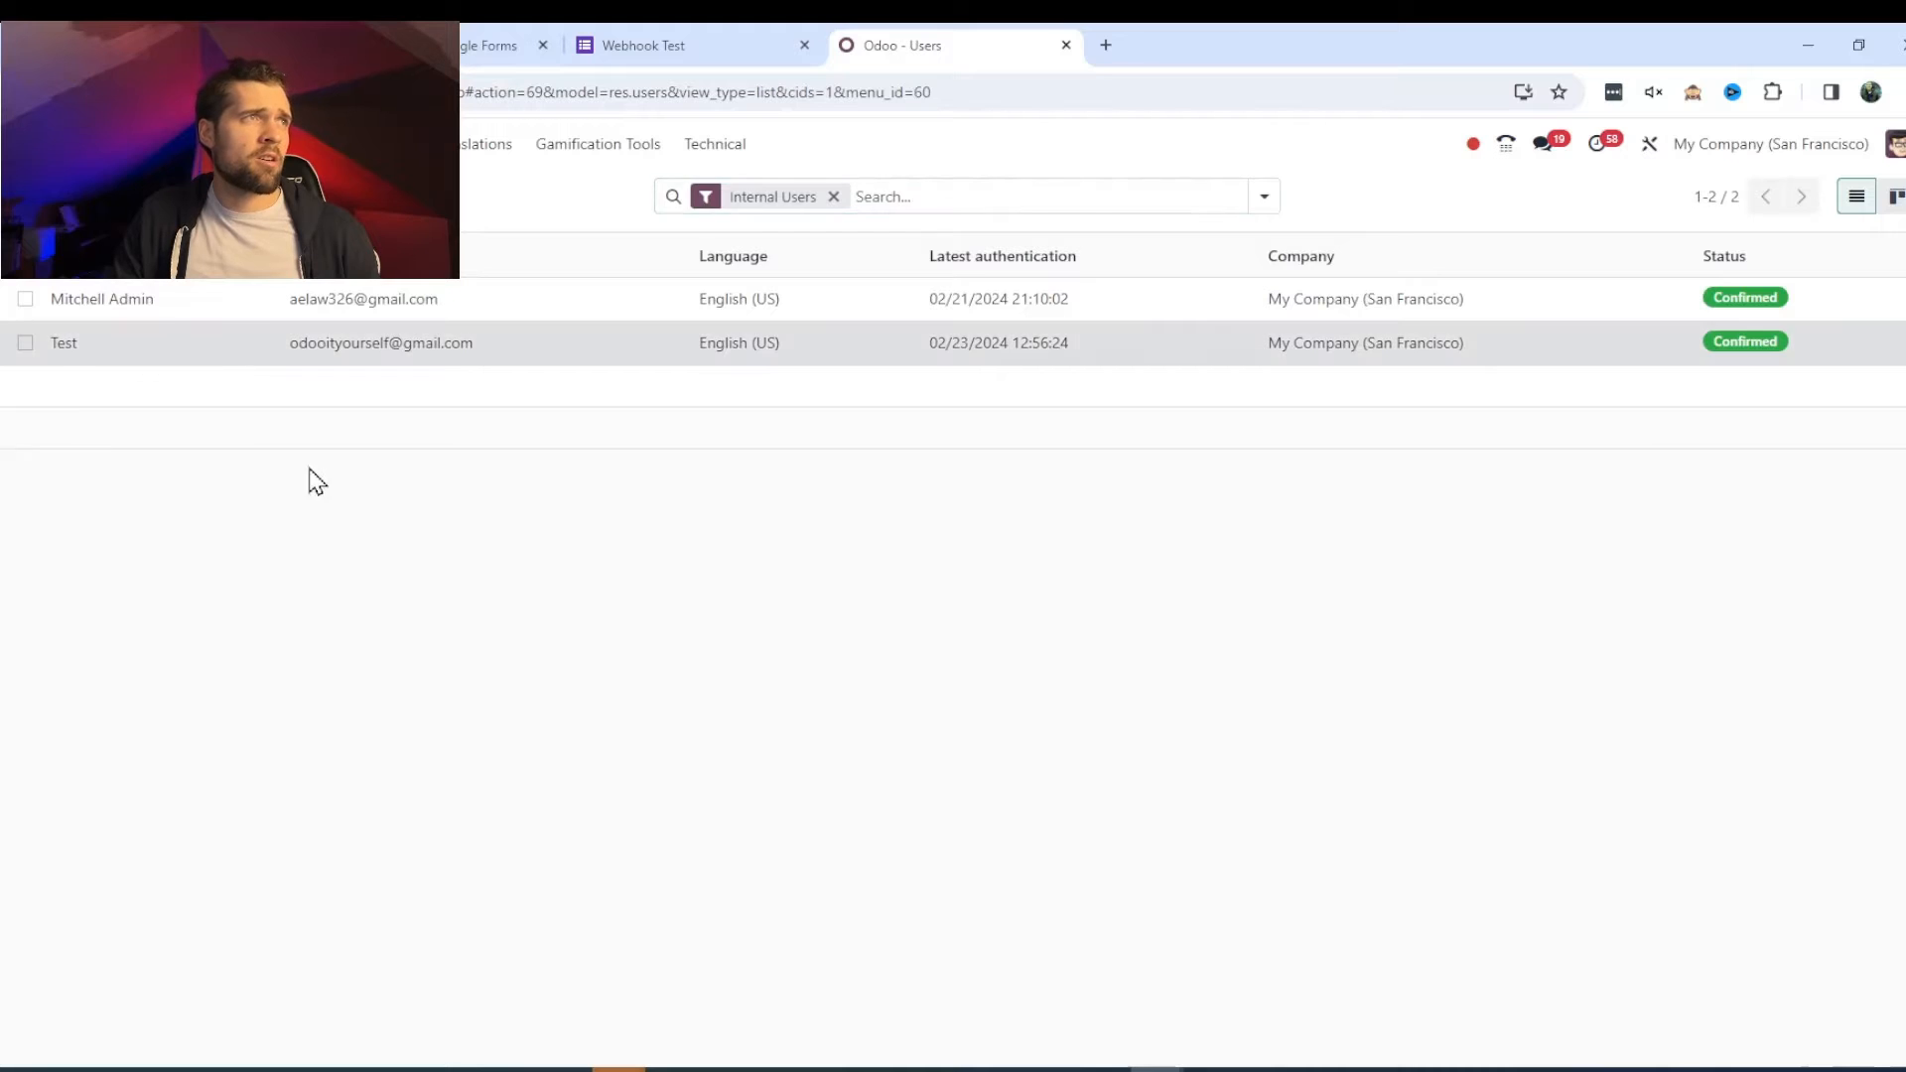
double_click(239, 429)
triple_click(243, 434)
key("ctrl+c")
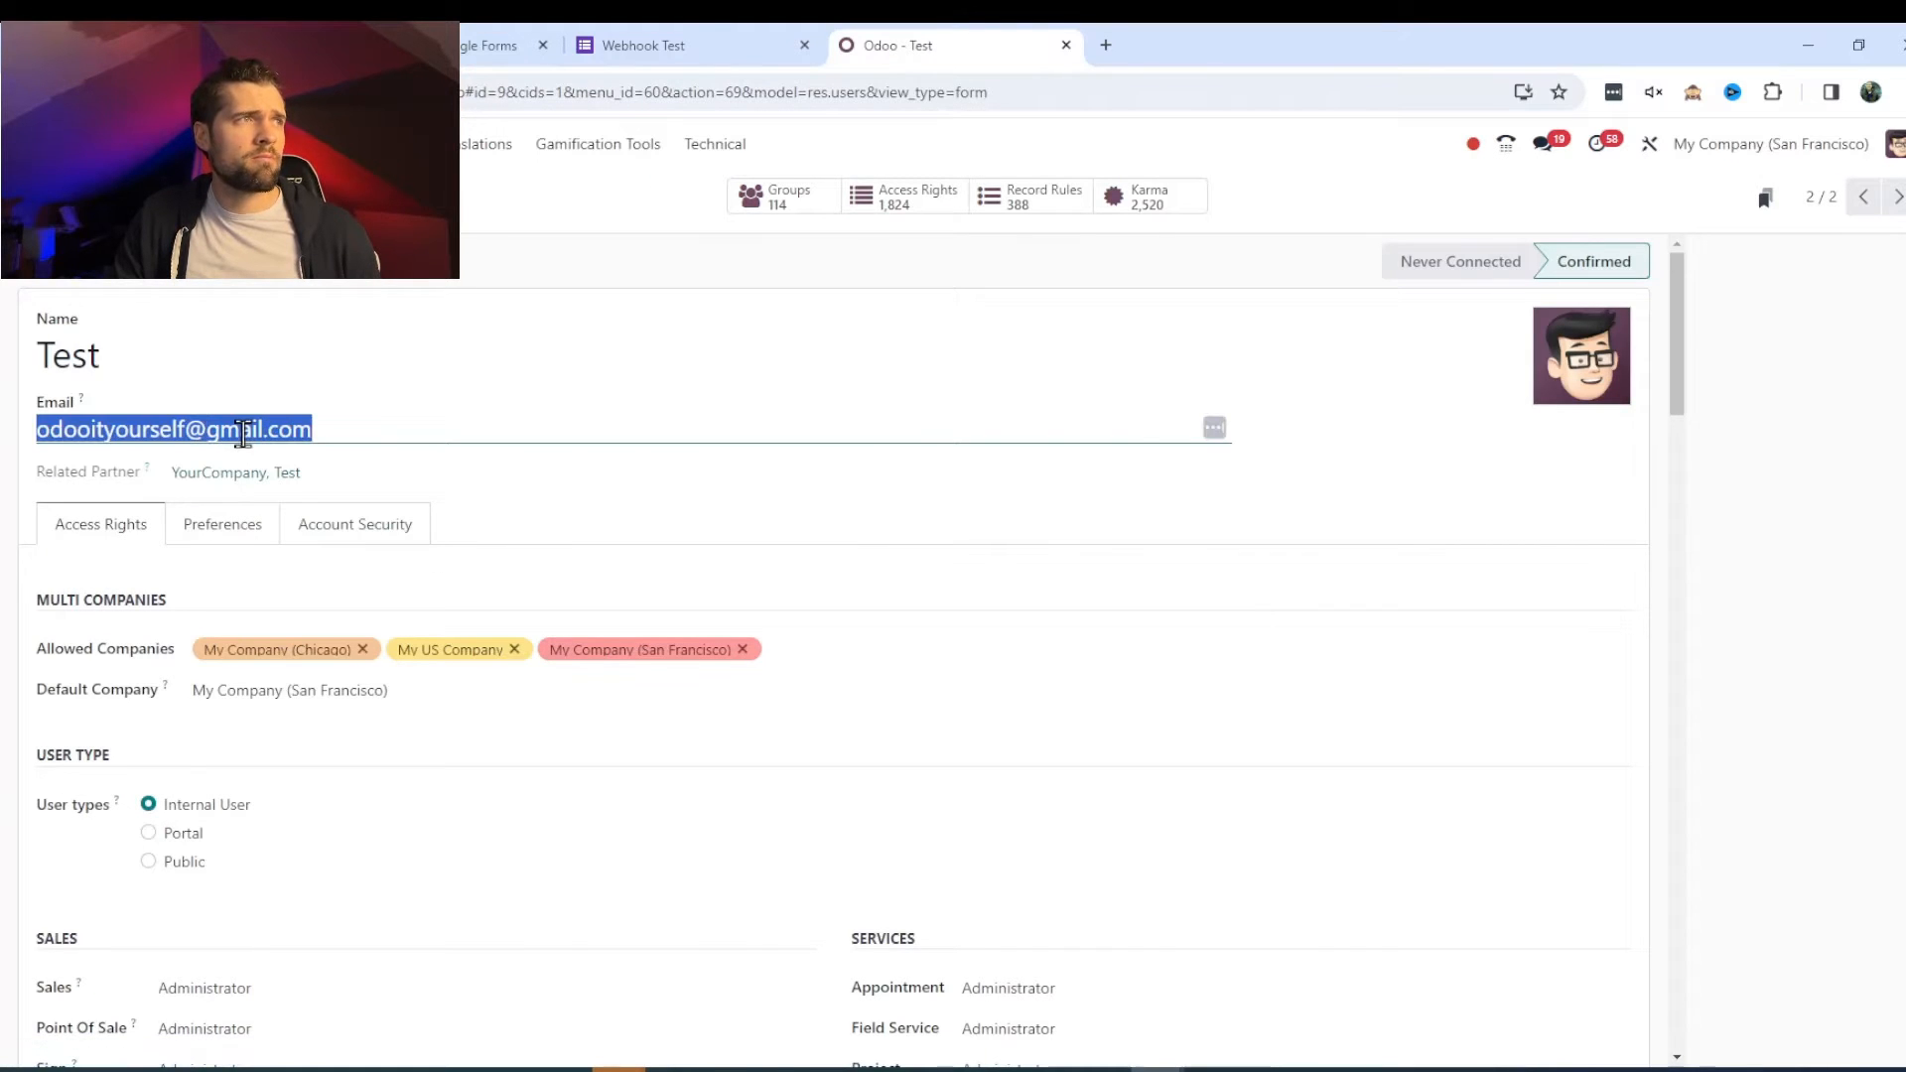
- Paste the email as Username, enter the password and confirm the Odoo account connection
left_click(179, 46)
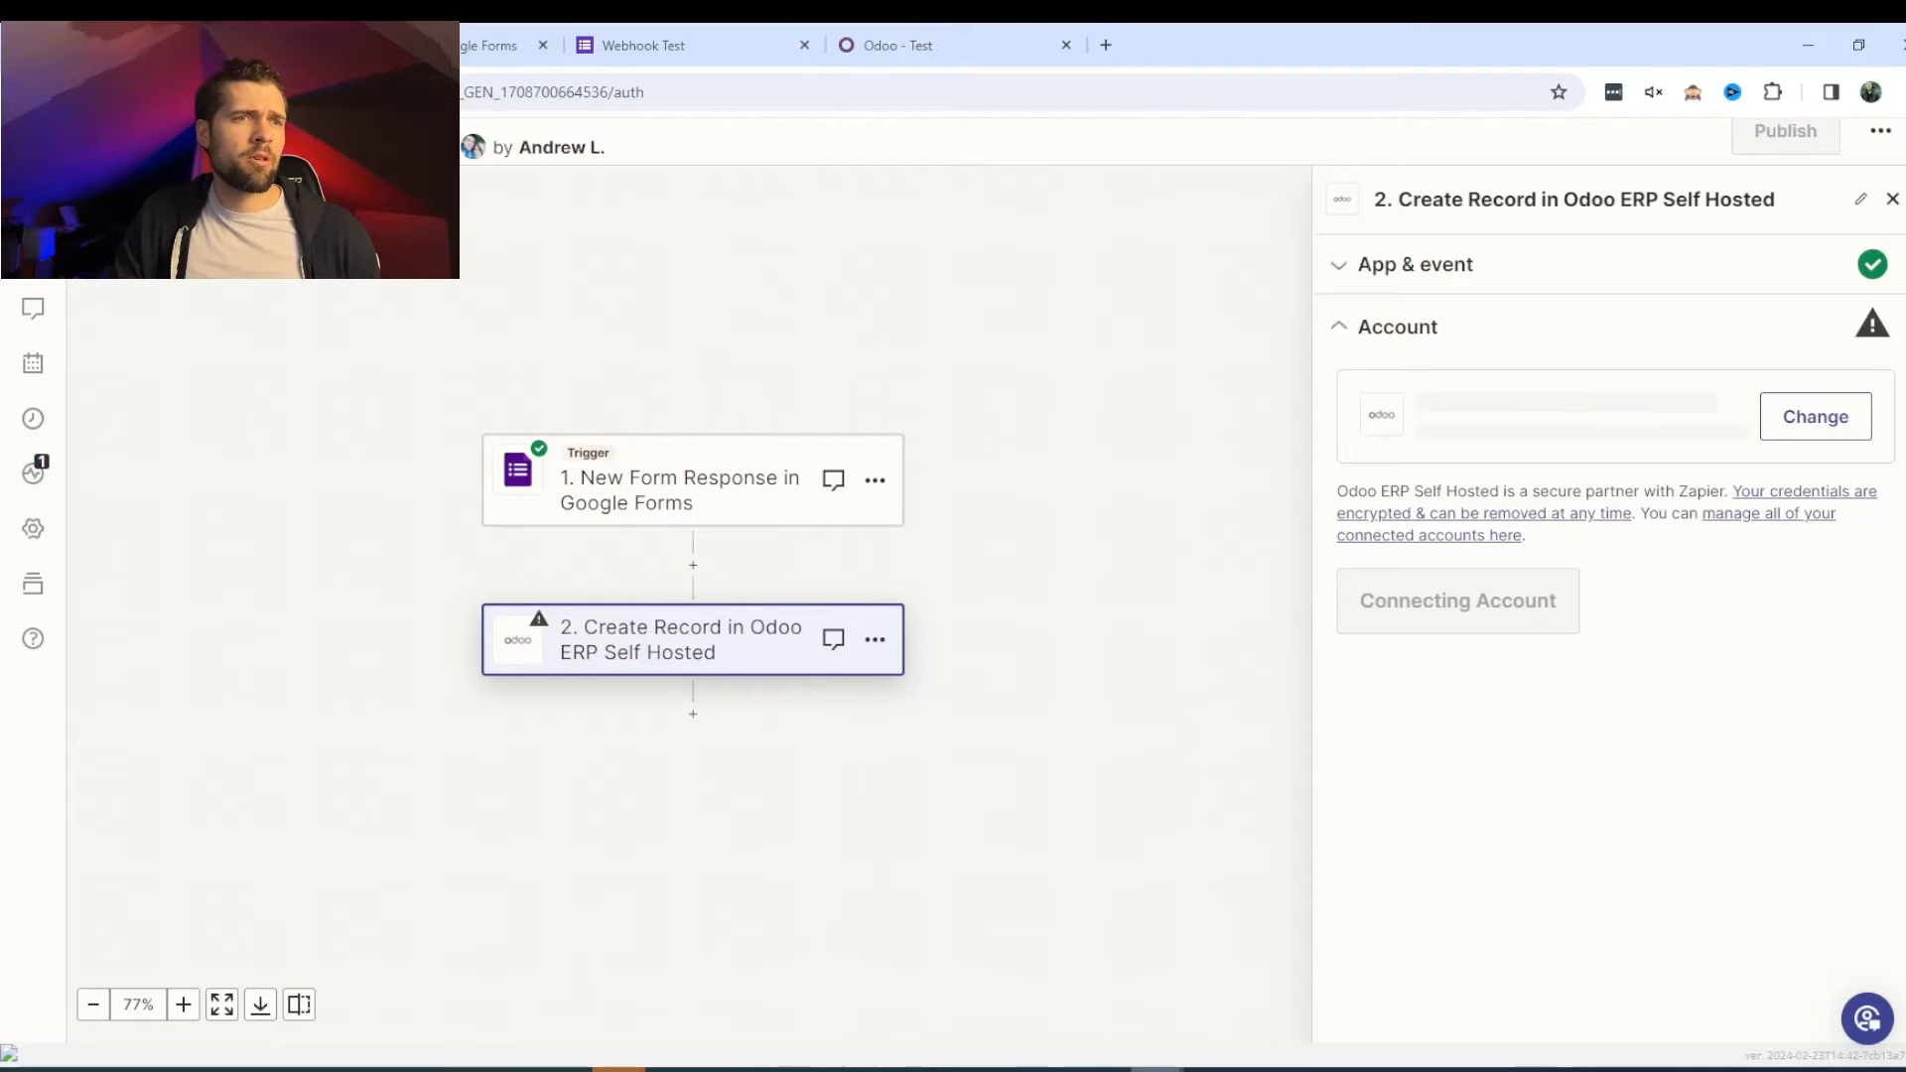
mouse_move(1156, 1057)
left_click(1706, 1008)
key("ctrl+v")
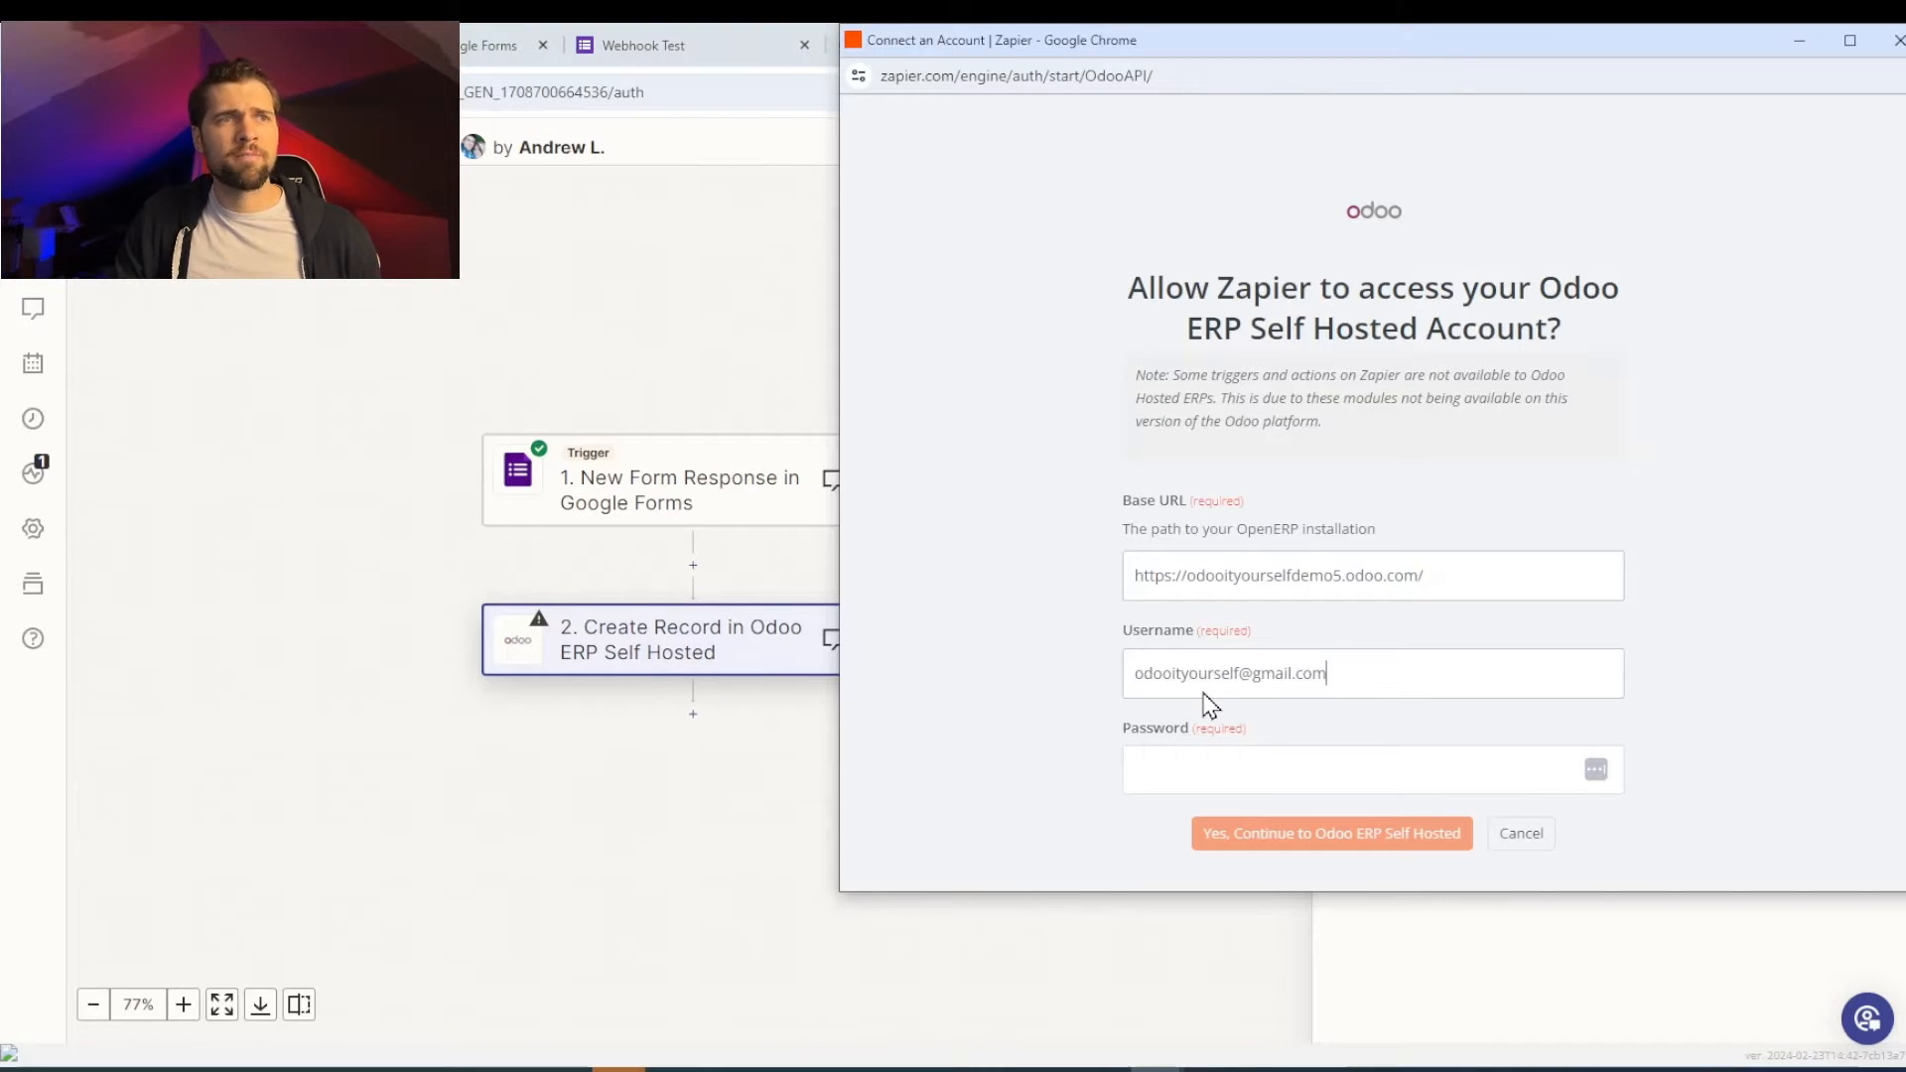
type("•")
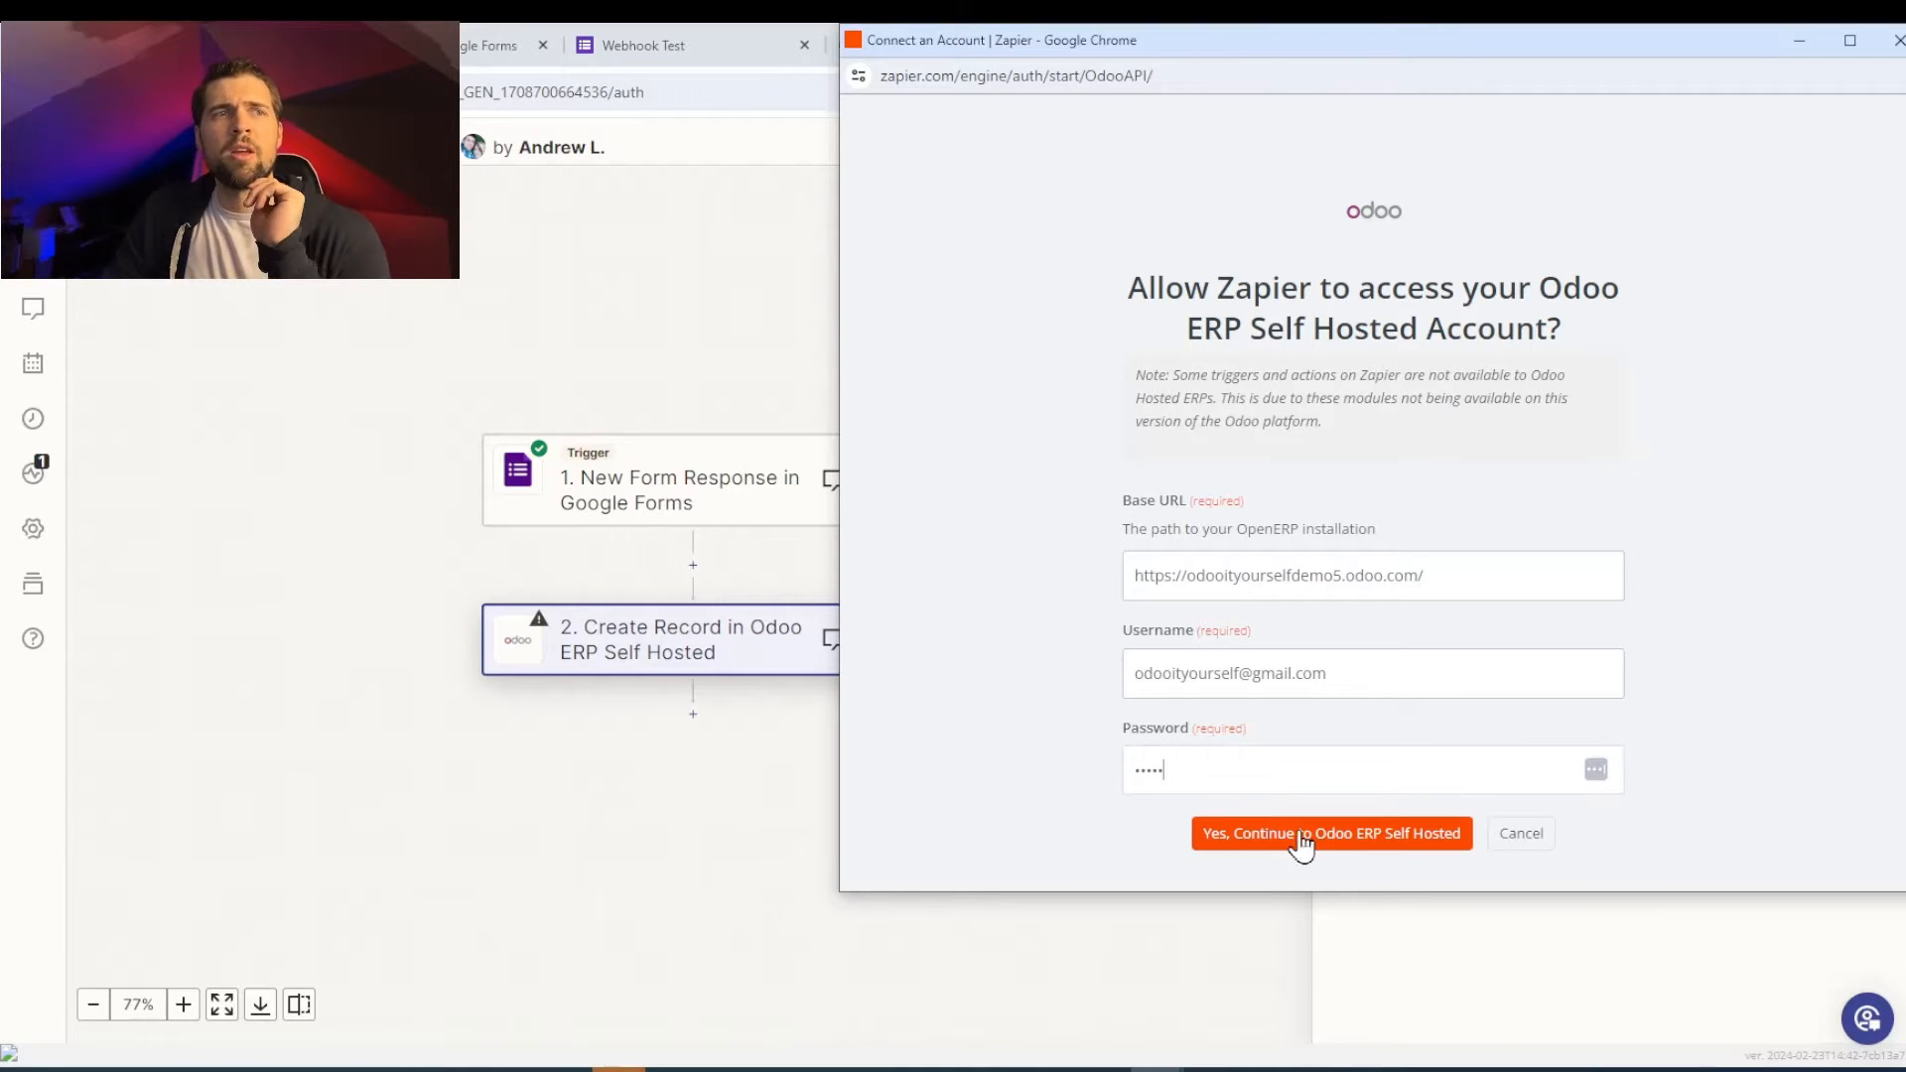
left_click(1362, 843)
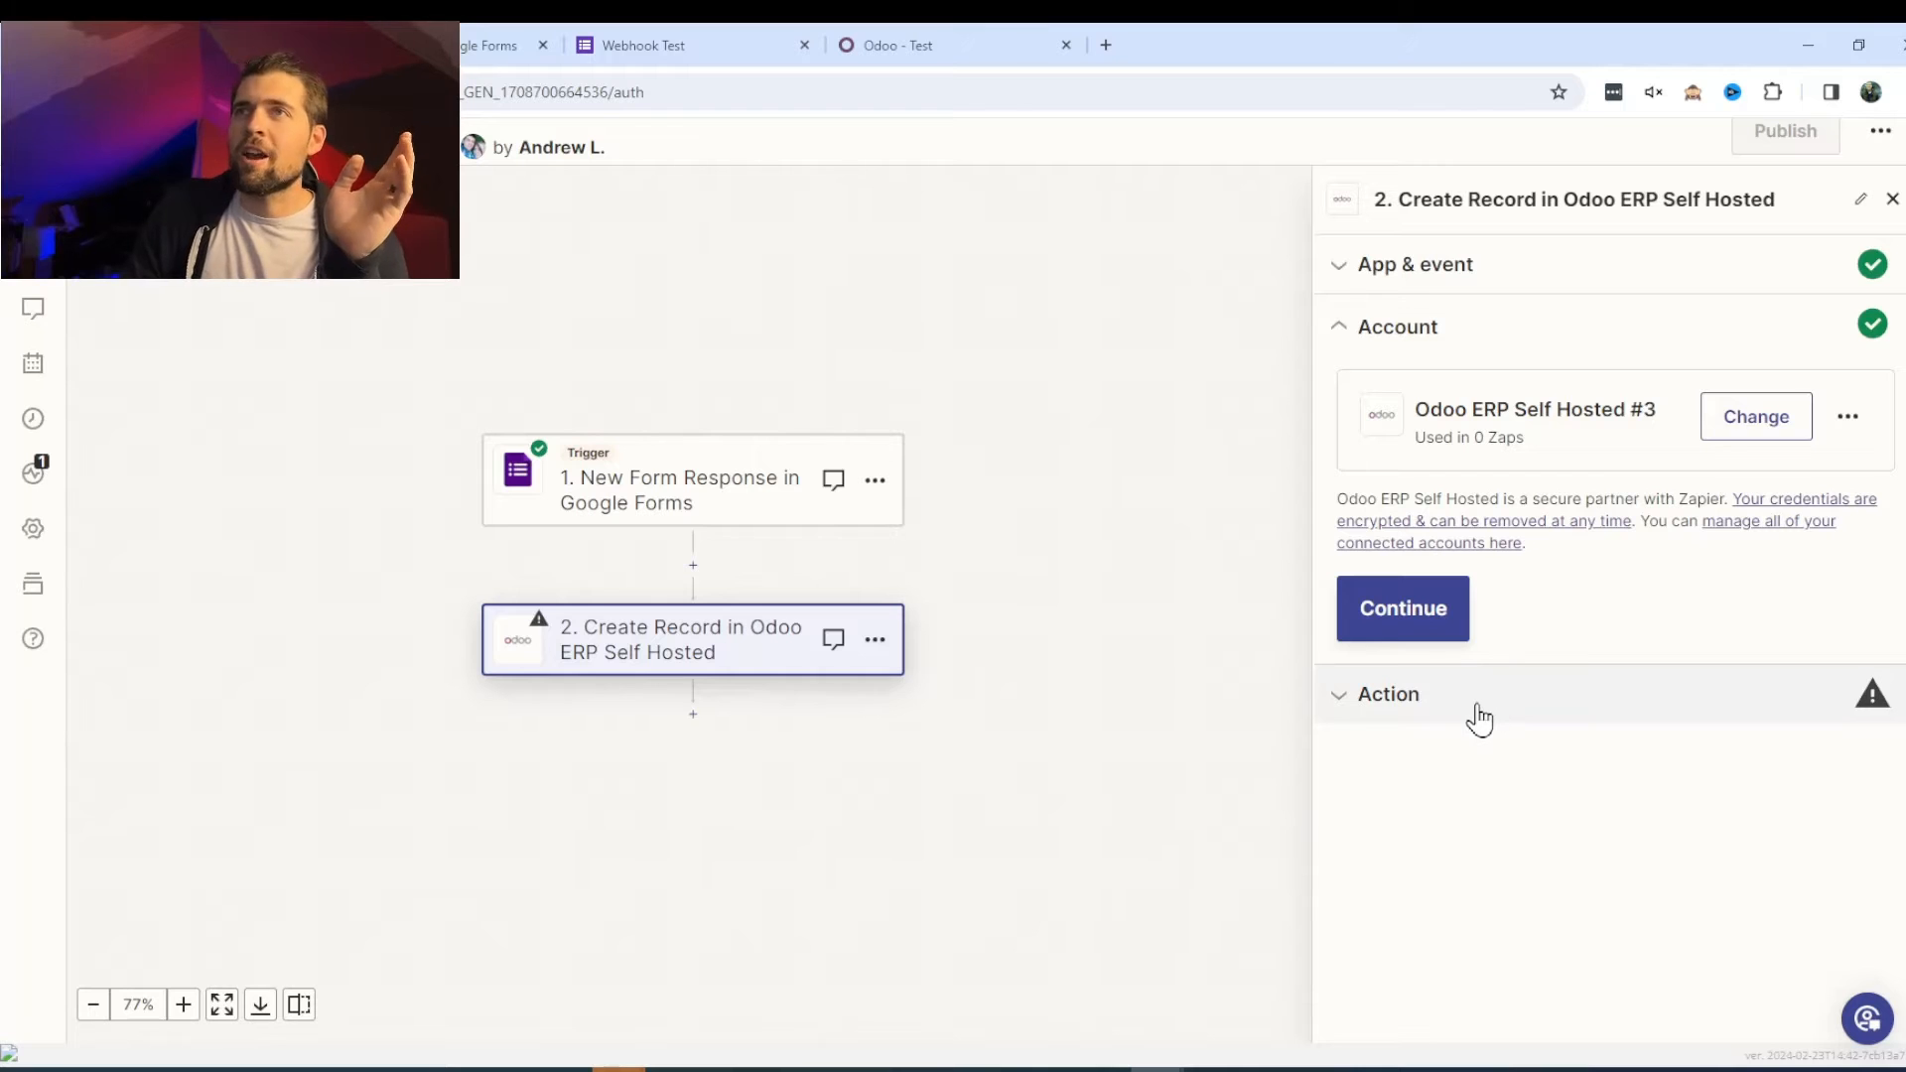
- Set the Odoo action's Database to odooityourselfdemo5 and bring up the Module list
left_click(1477, 718)
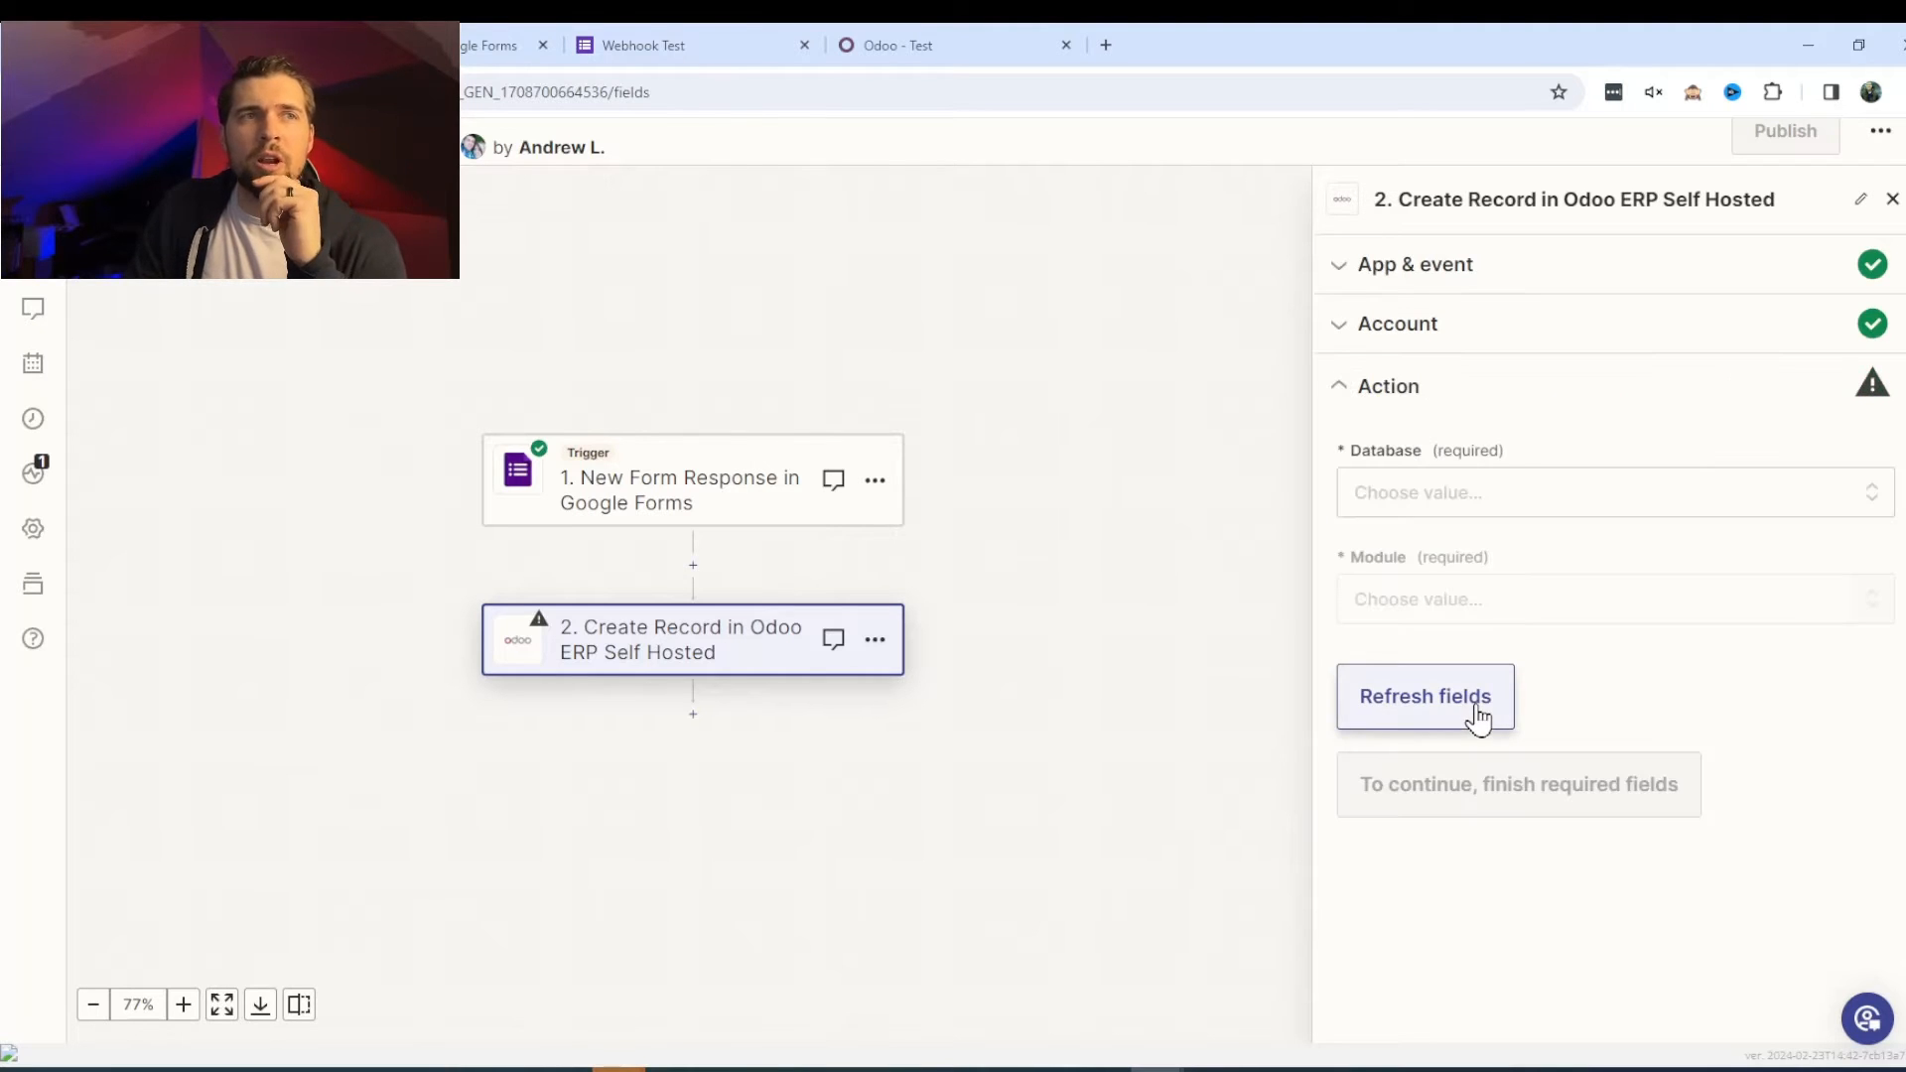
left_click(1514, 496)
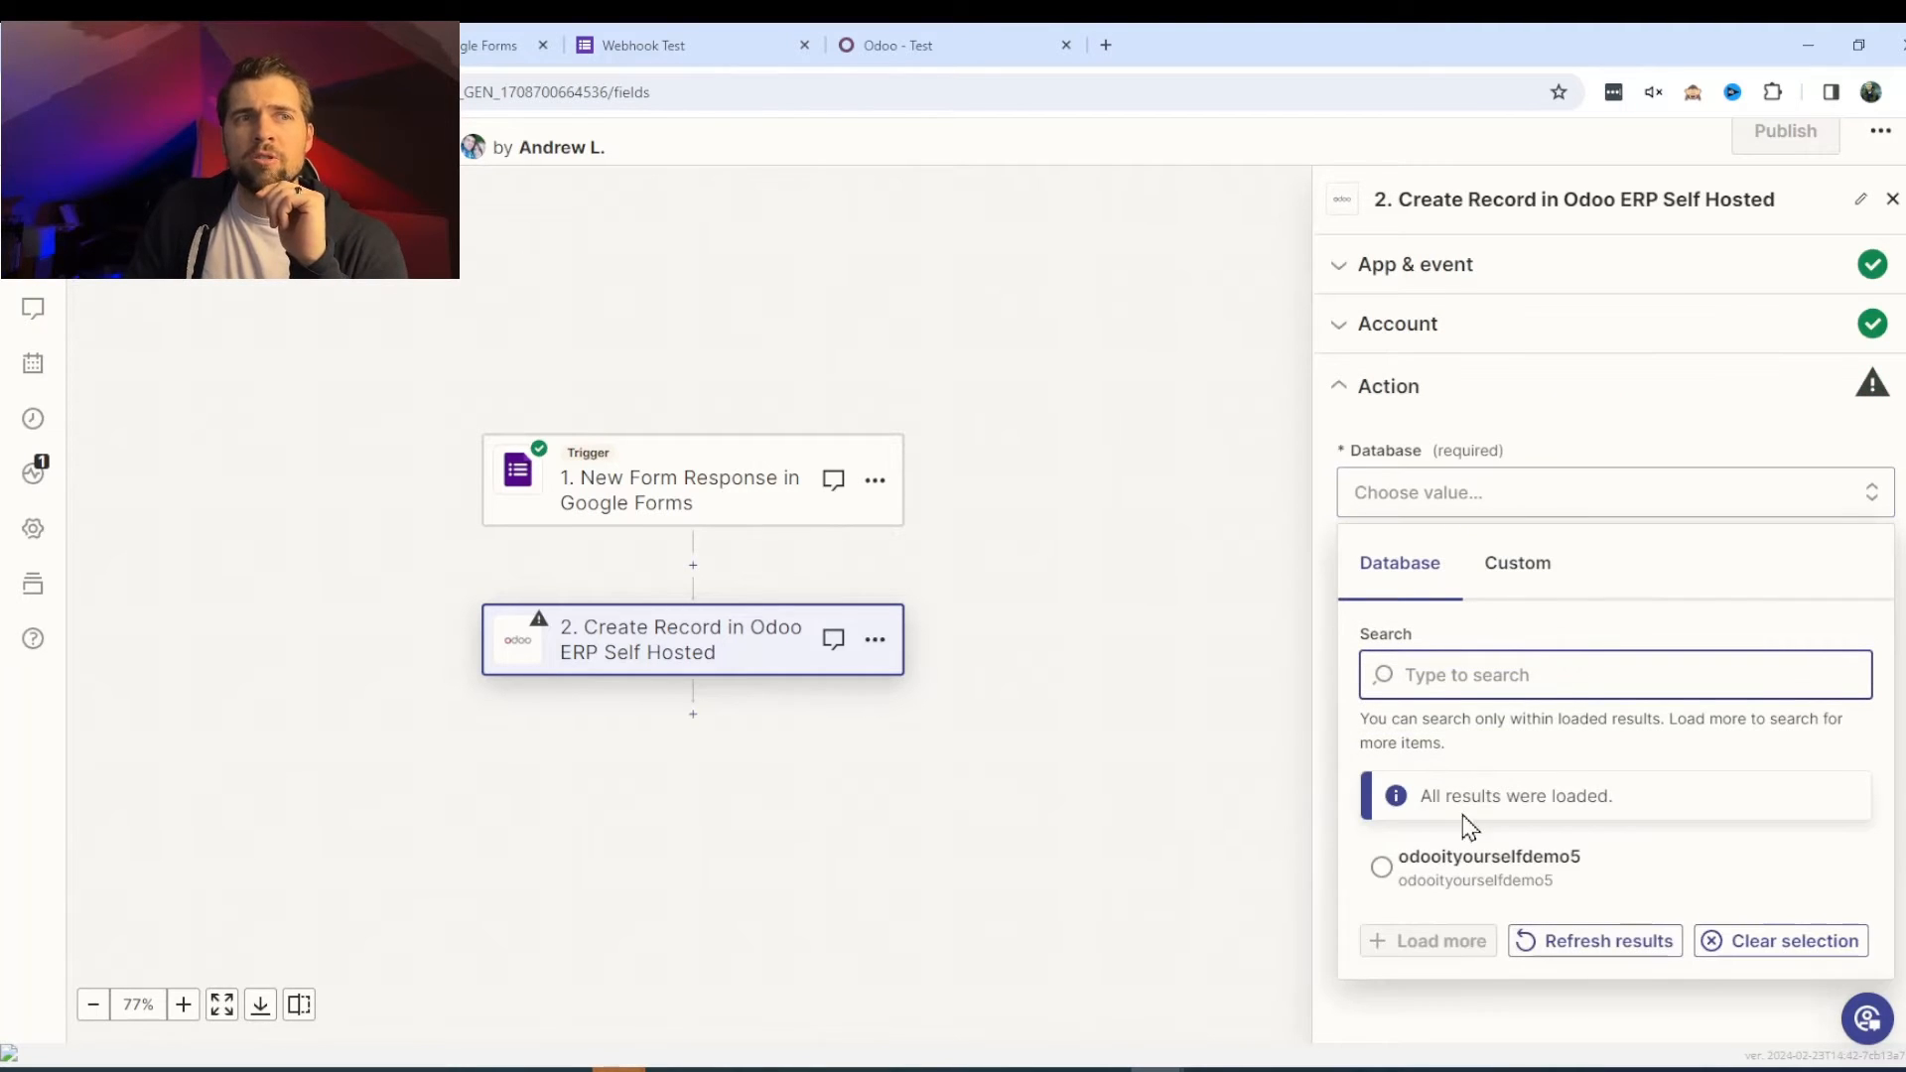
left_click(1476, 876)
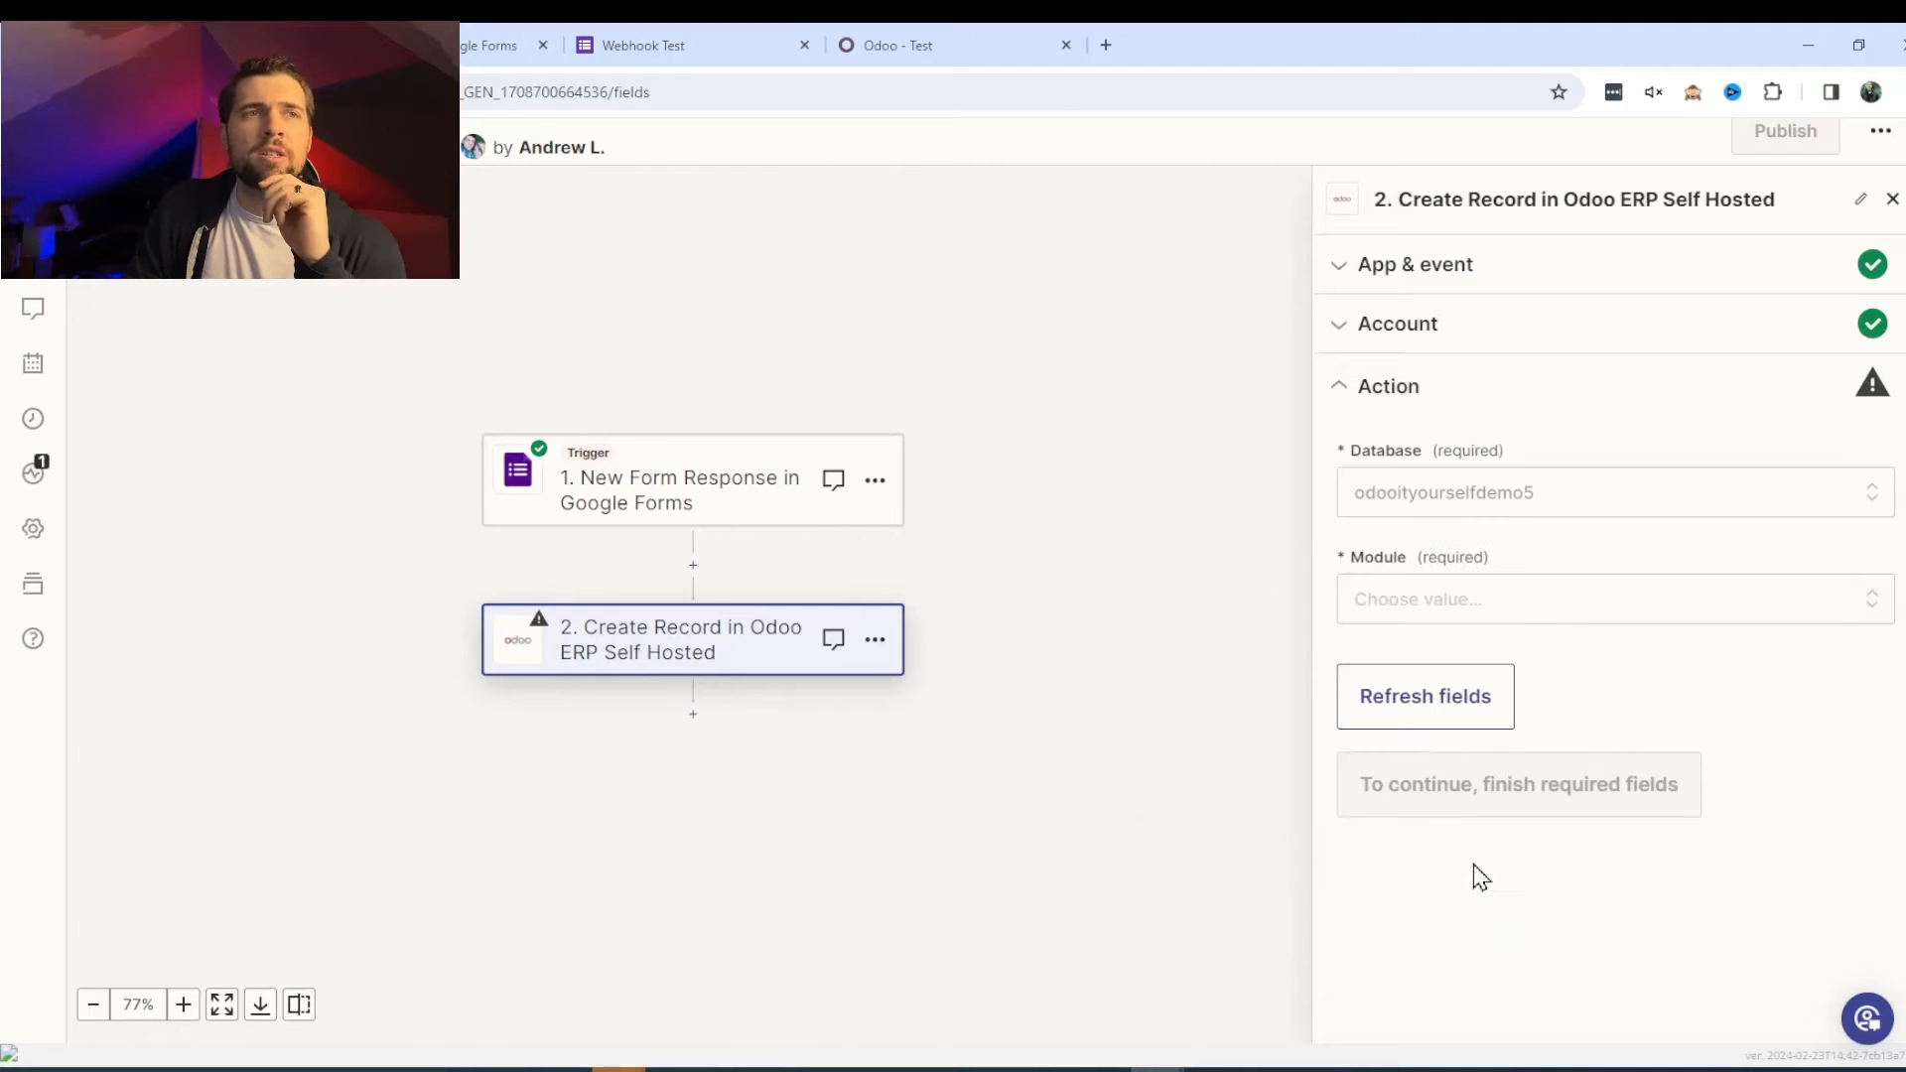
left_click(1578, 624)
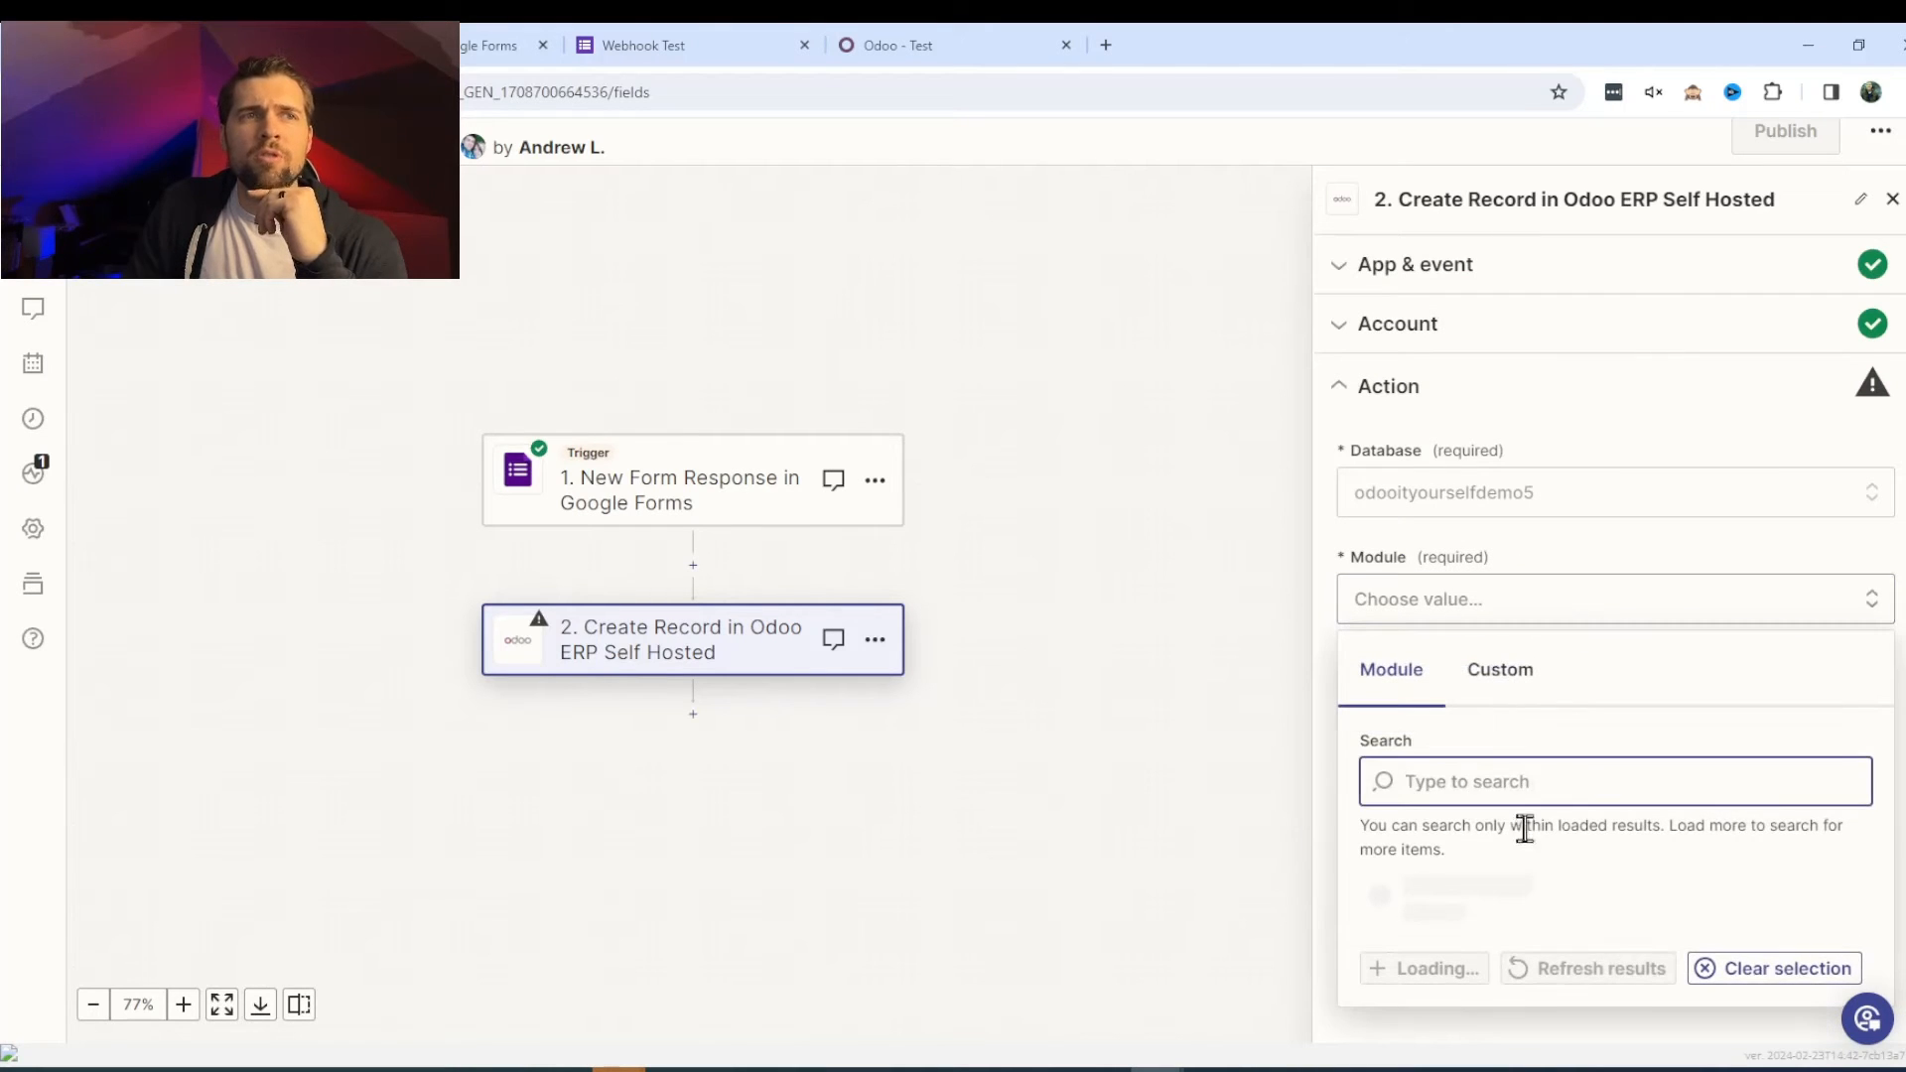
- Open Odoo's Webhook Testing list via a 'we' search, then return to Zapier
left_click(879, 47)
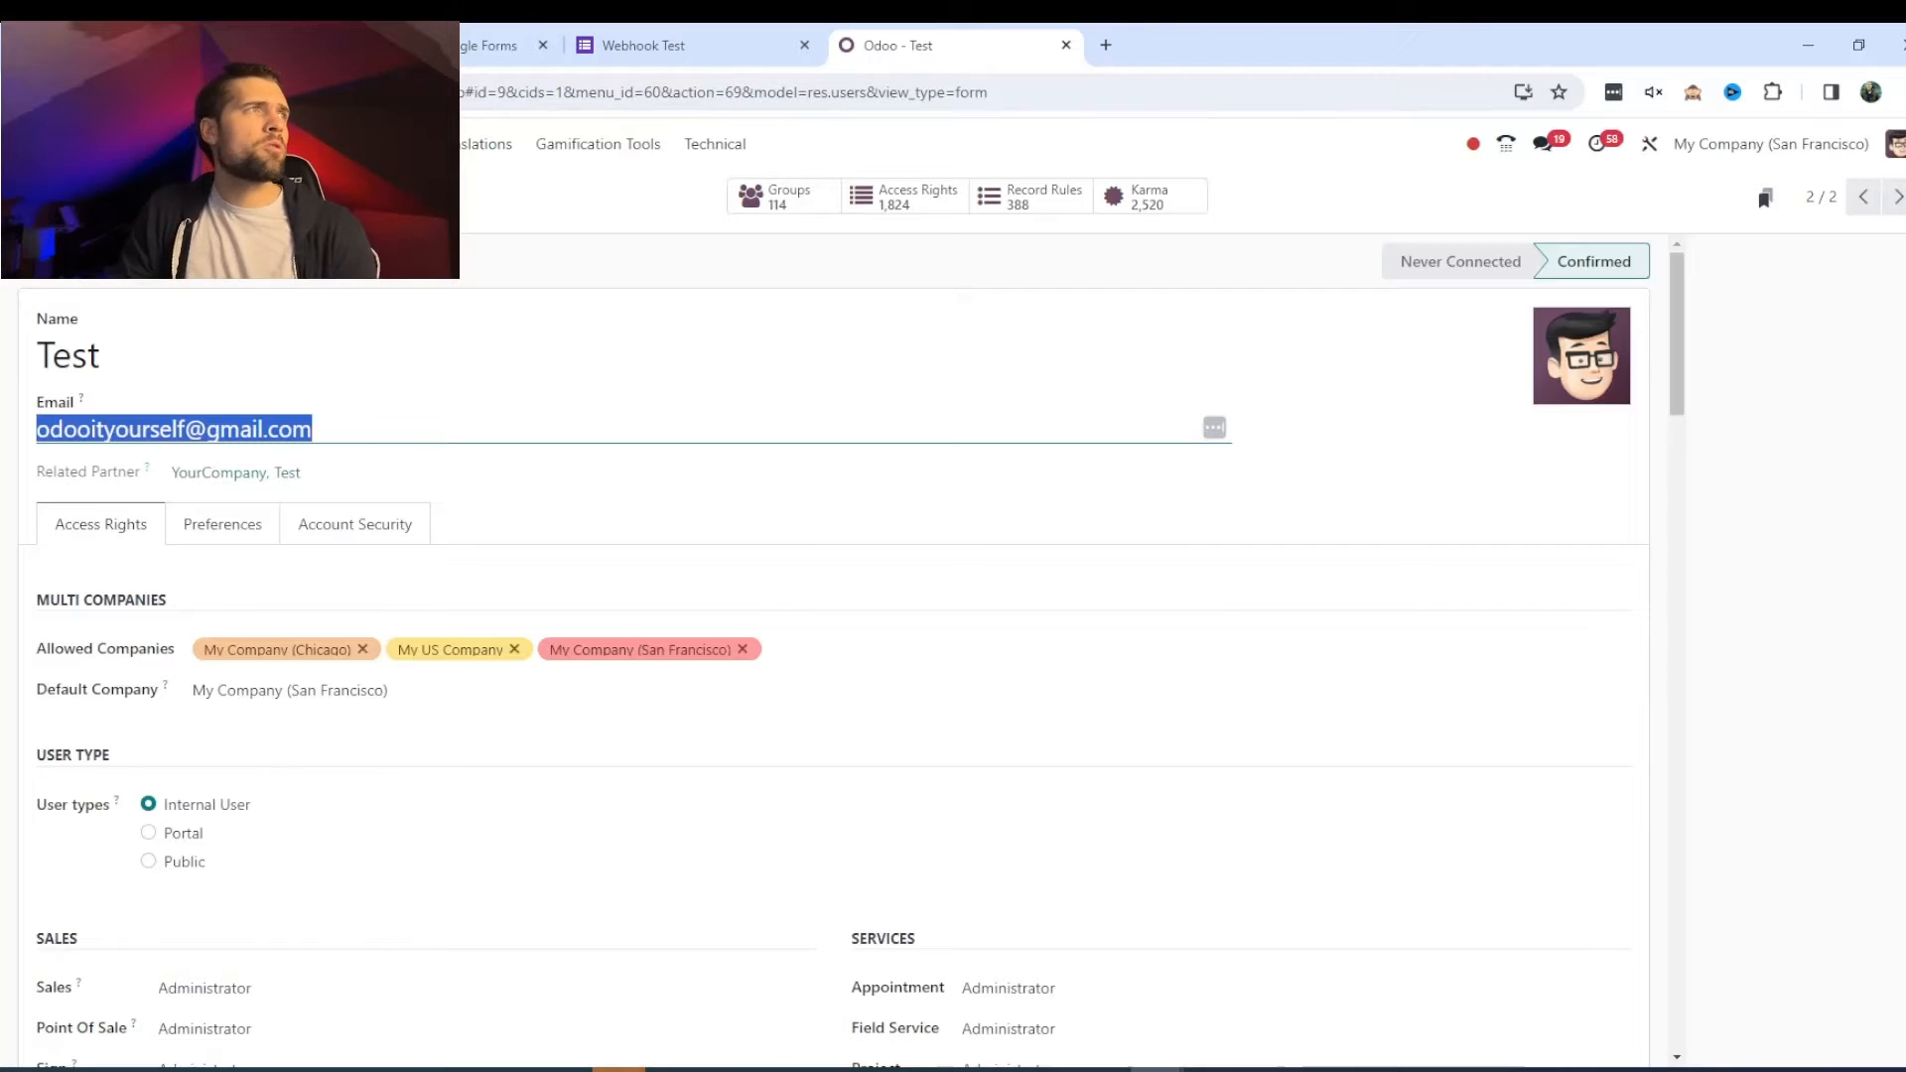
left_click(28, 144)
scroll(1171, 598, "down", 7)
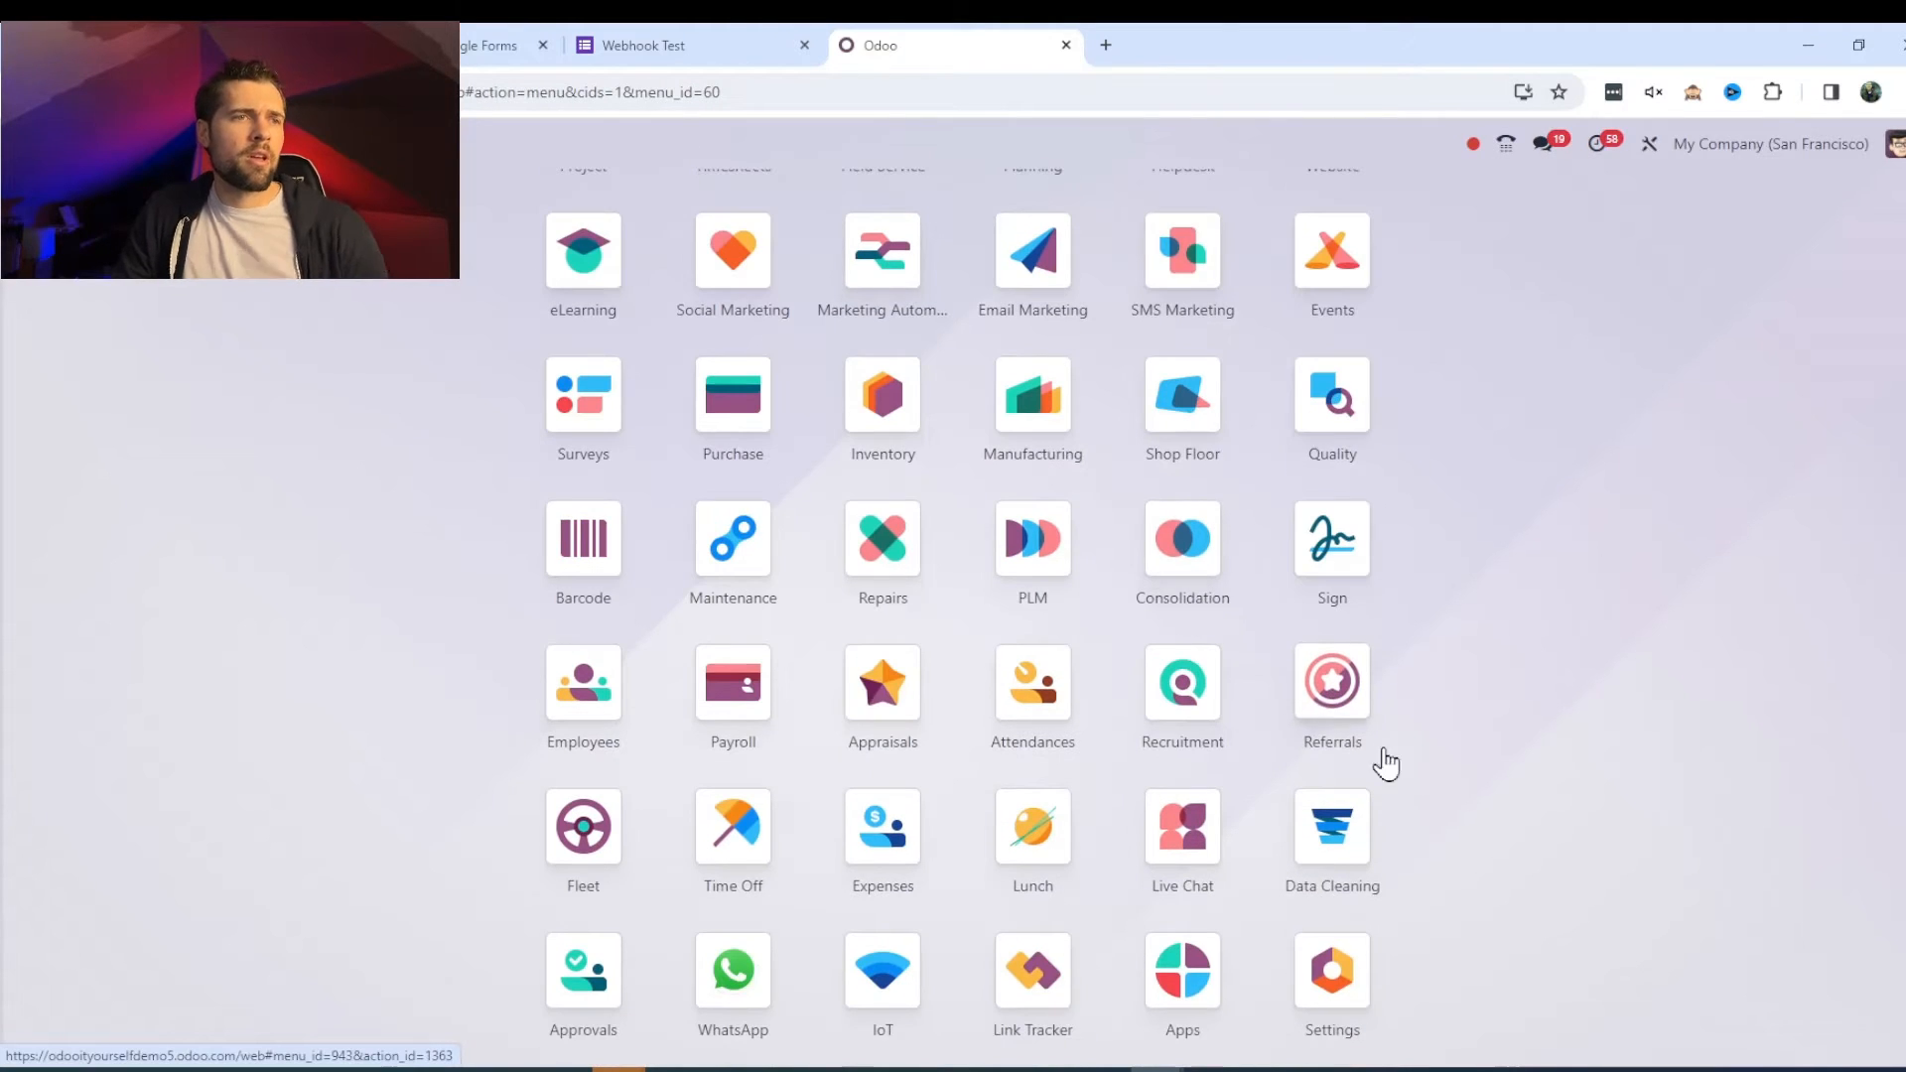
type("we")
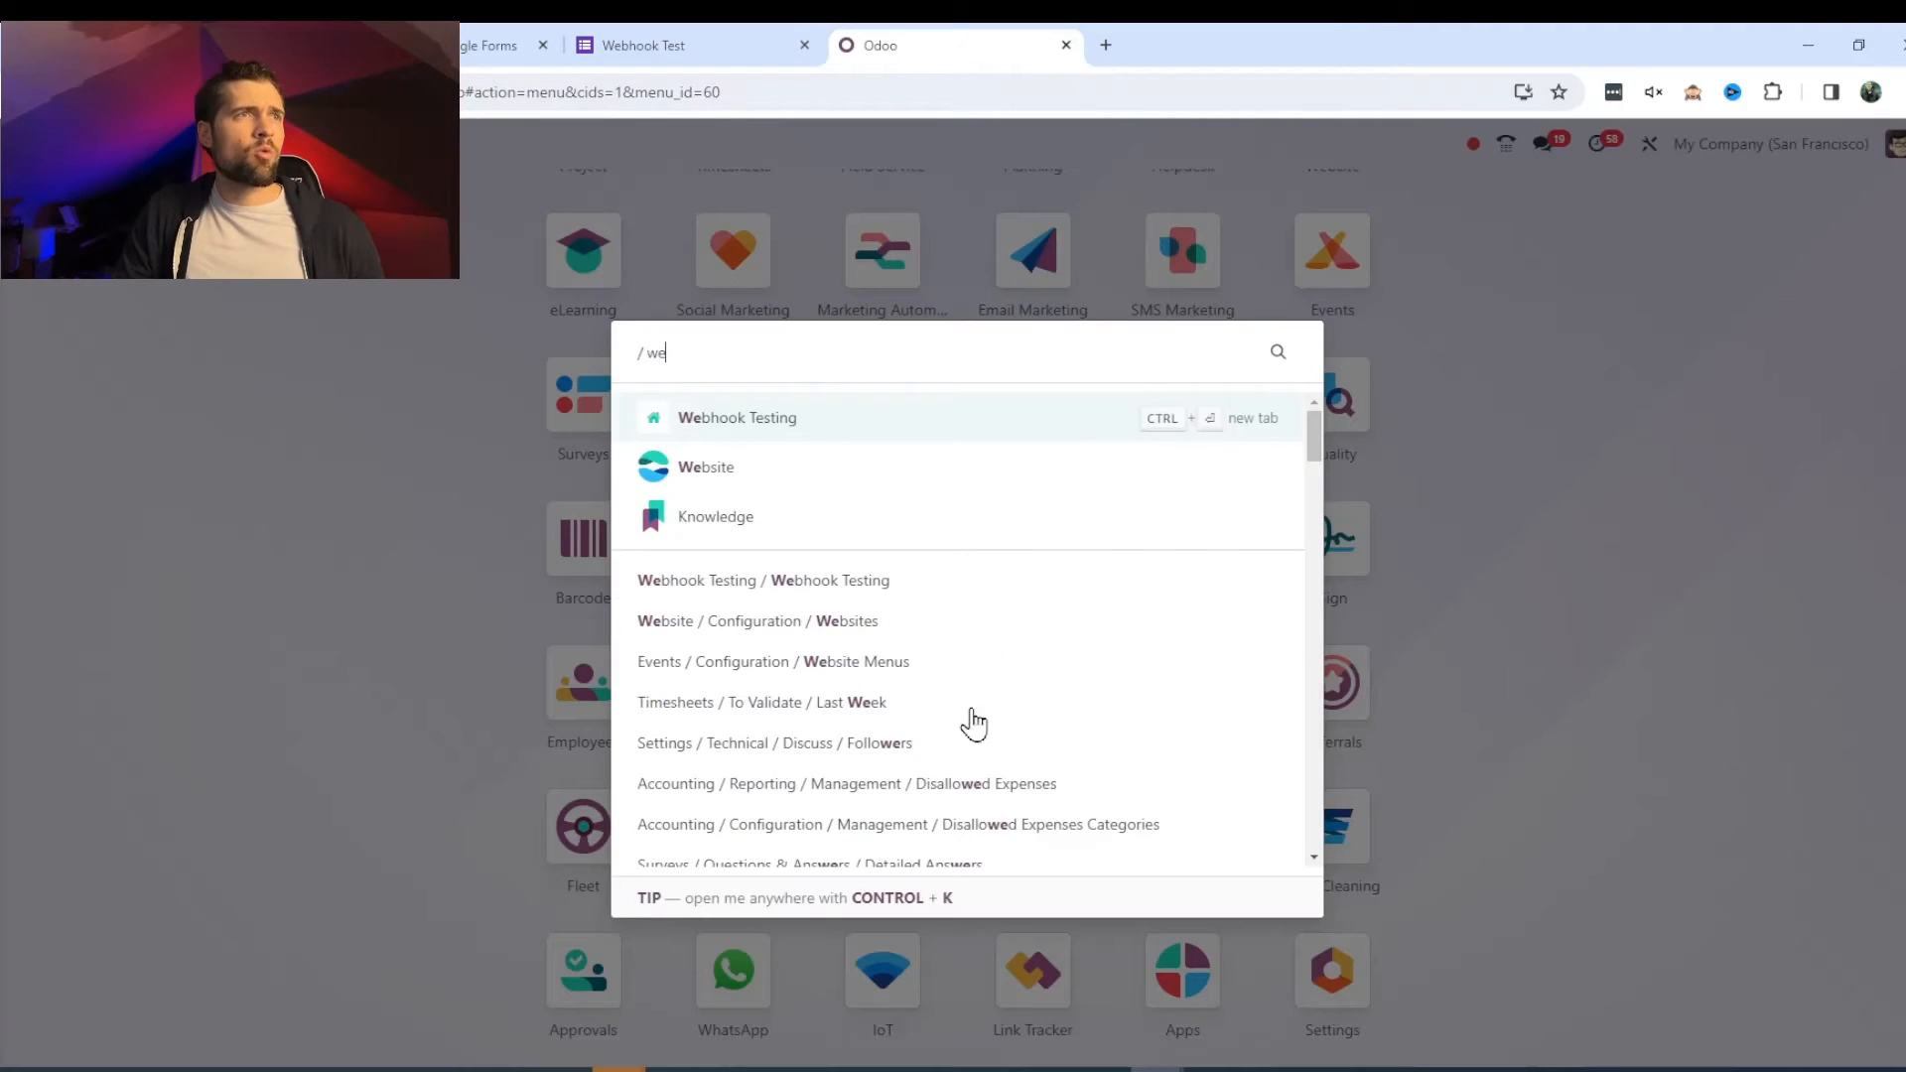
left_click(833, 421)
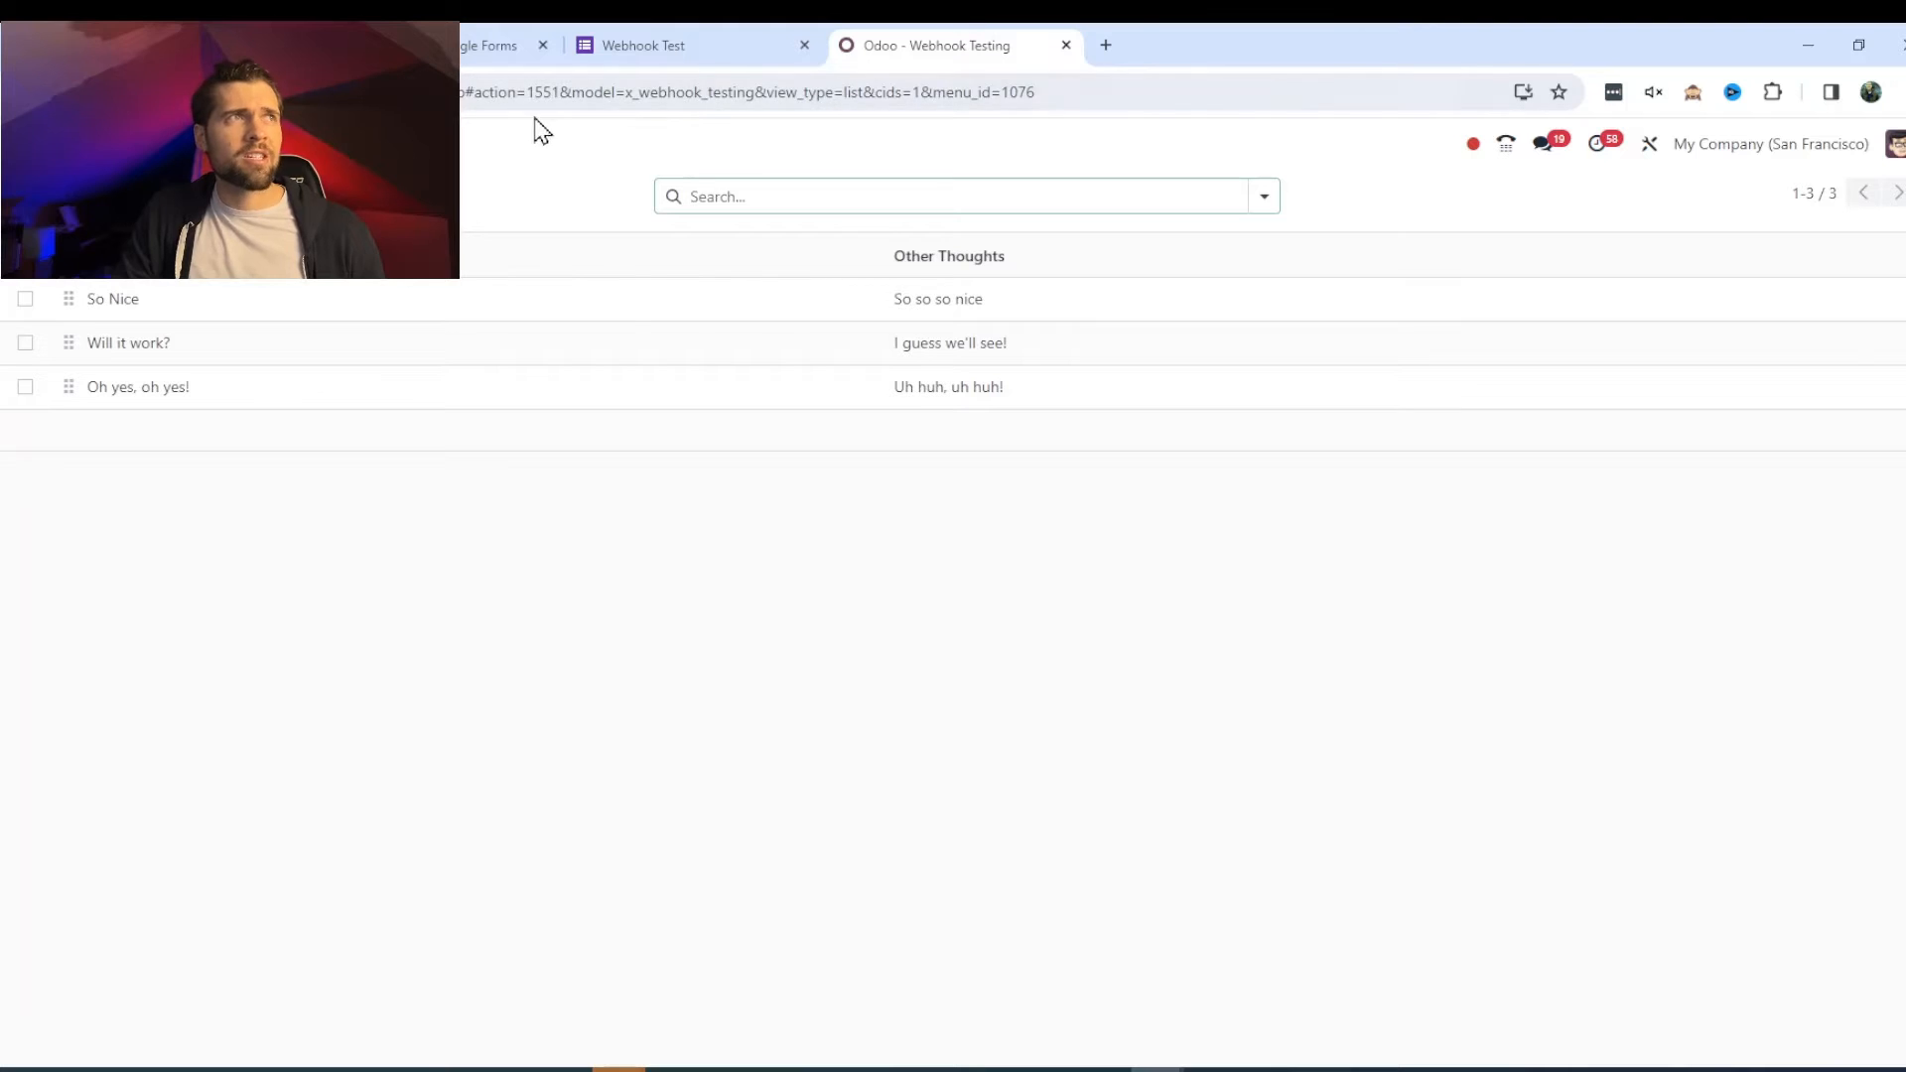
key("ctrl+1")
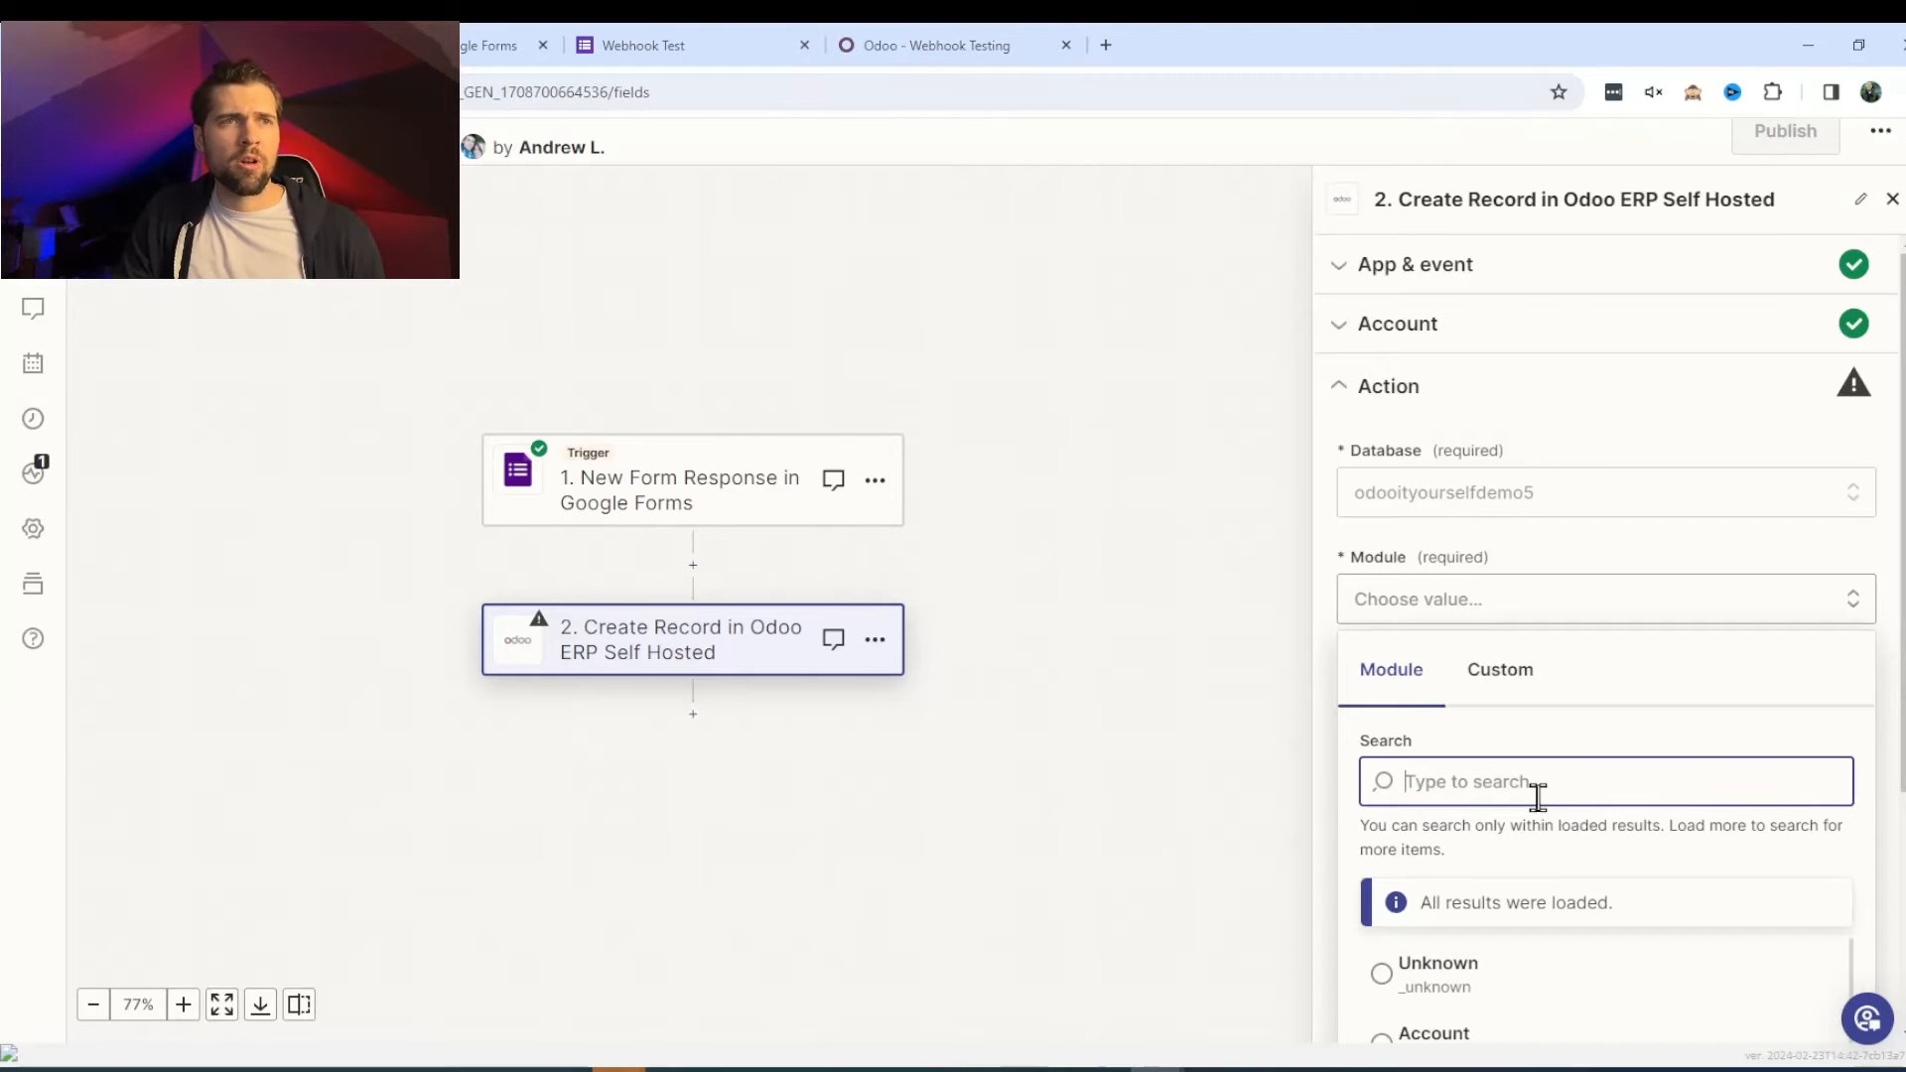
- Search 'webhook' and set the Create Record step's Module to Webhook Testing
type("web")
scroll(1538, 799, "down", 2)
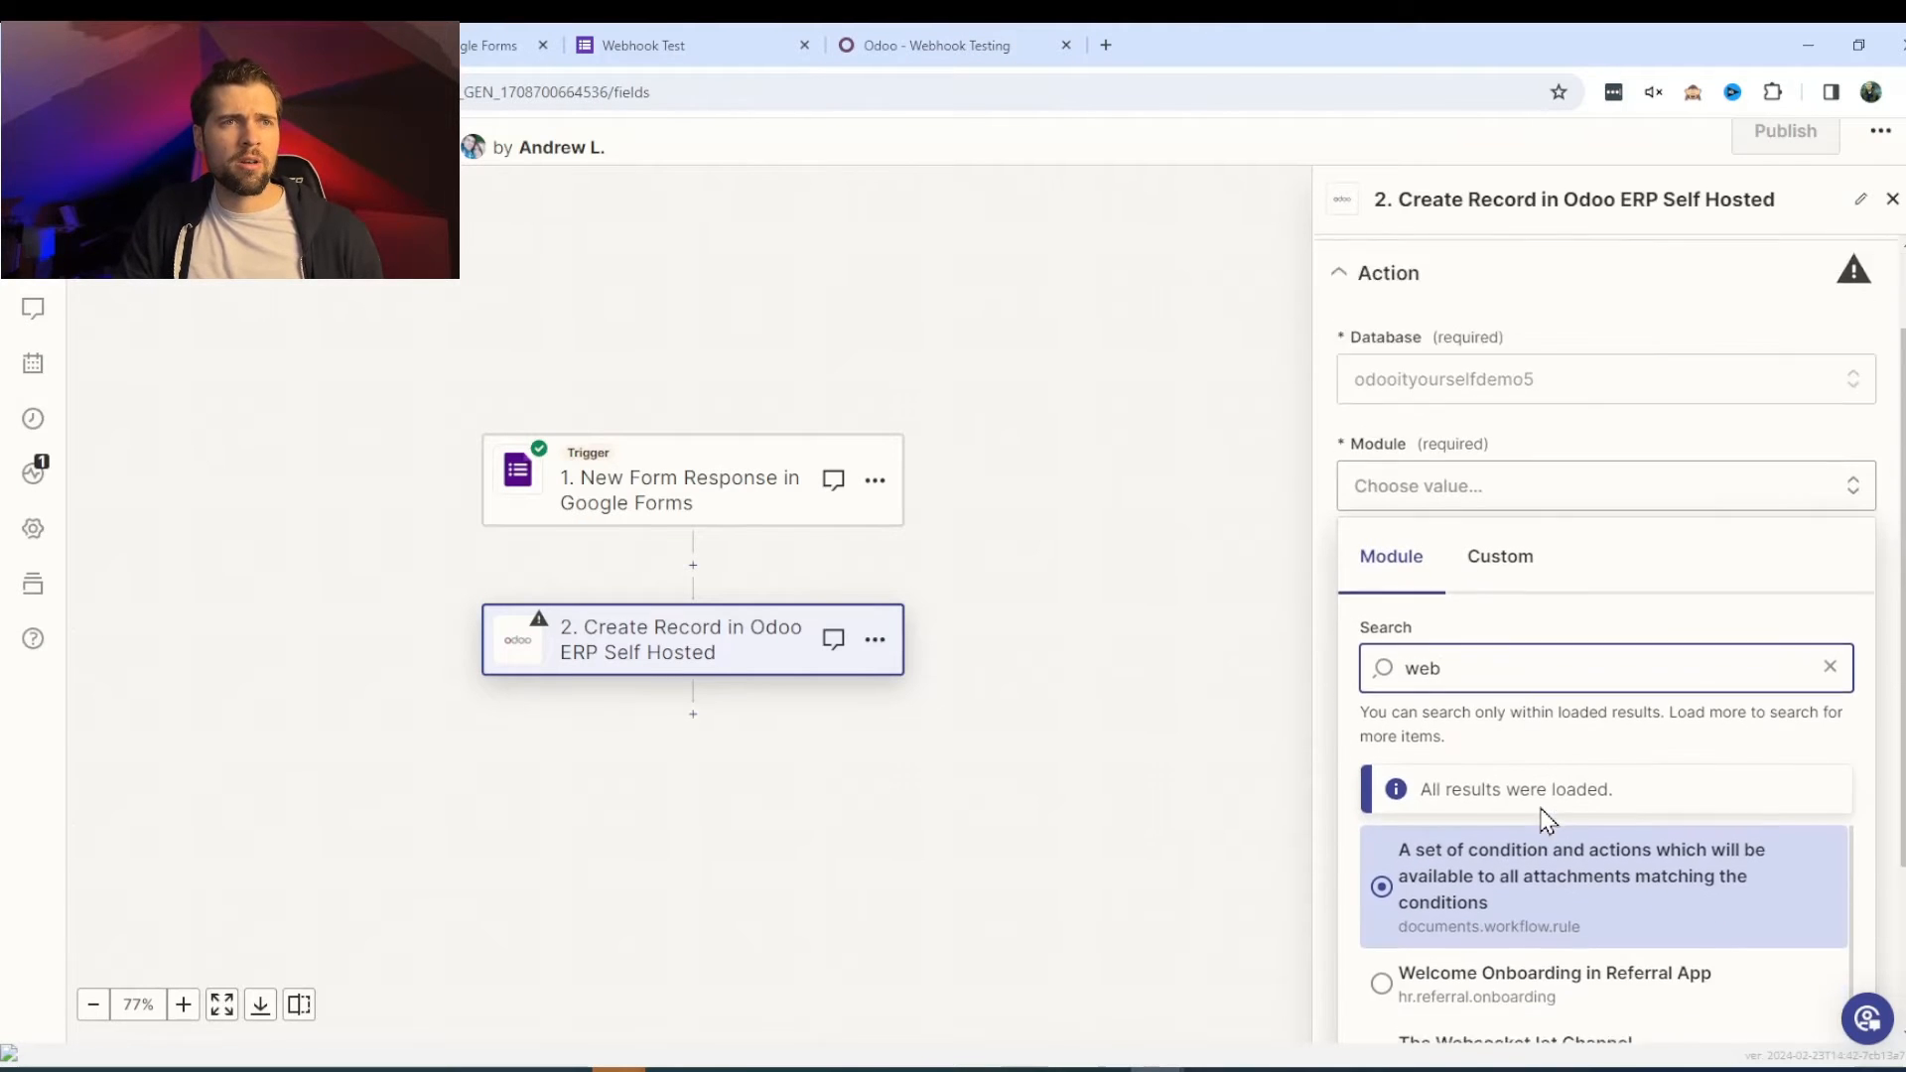
type("h")
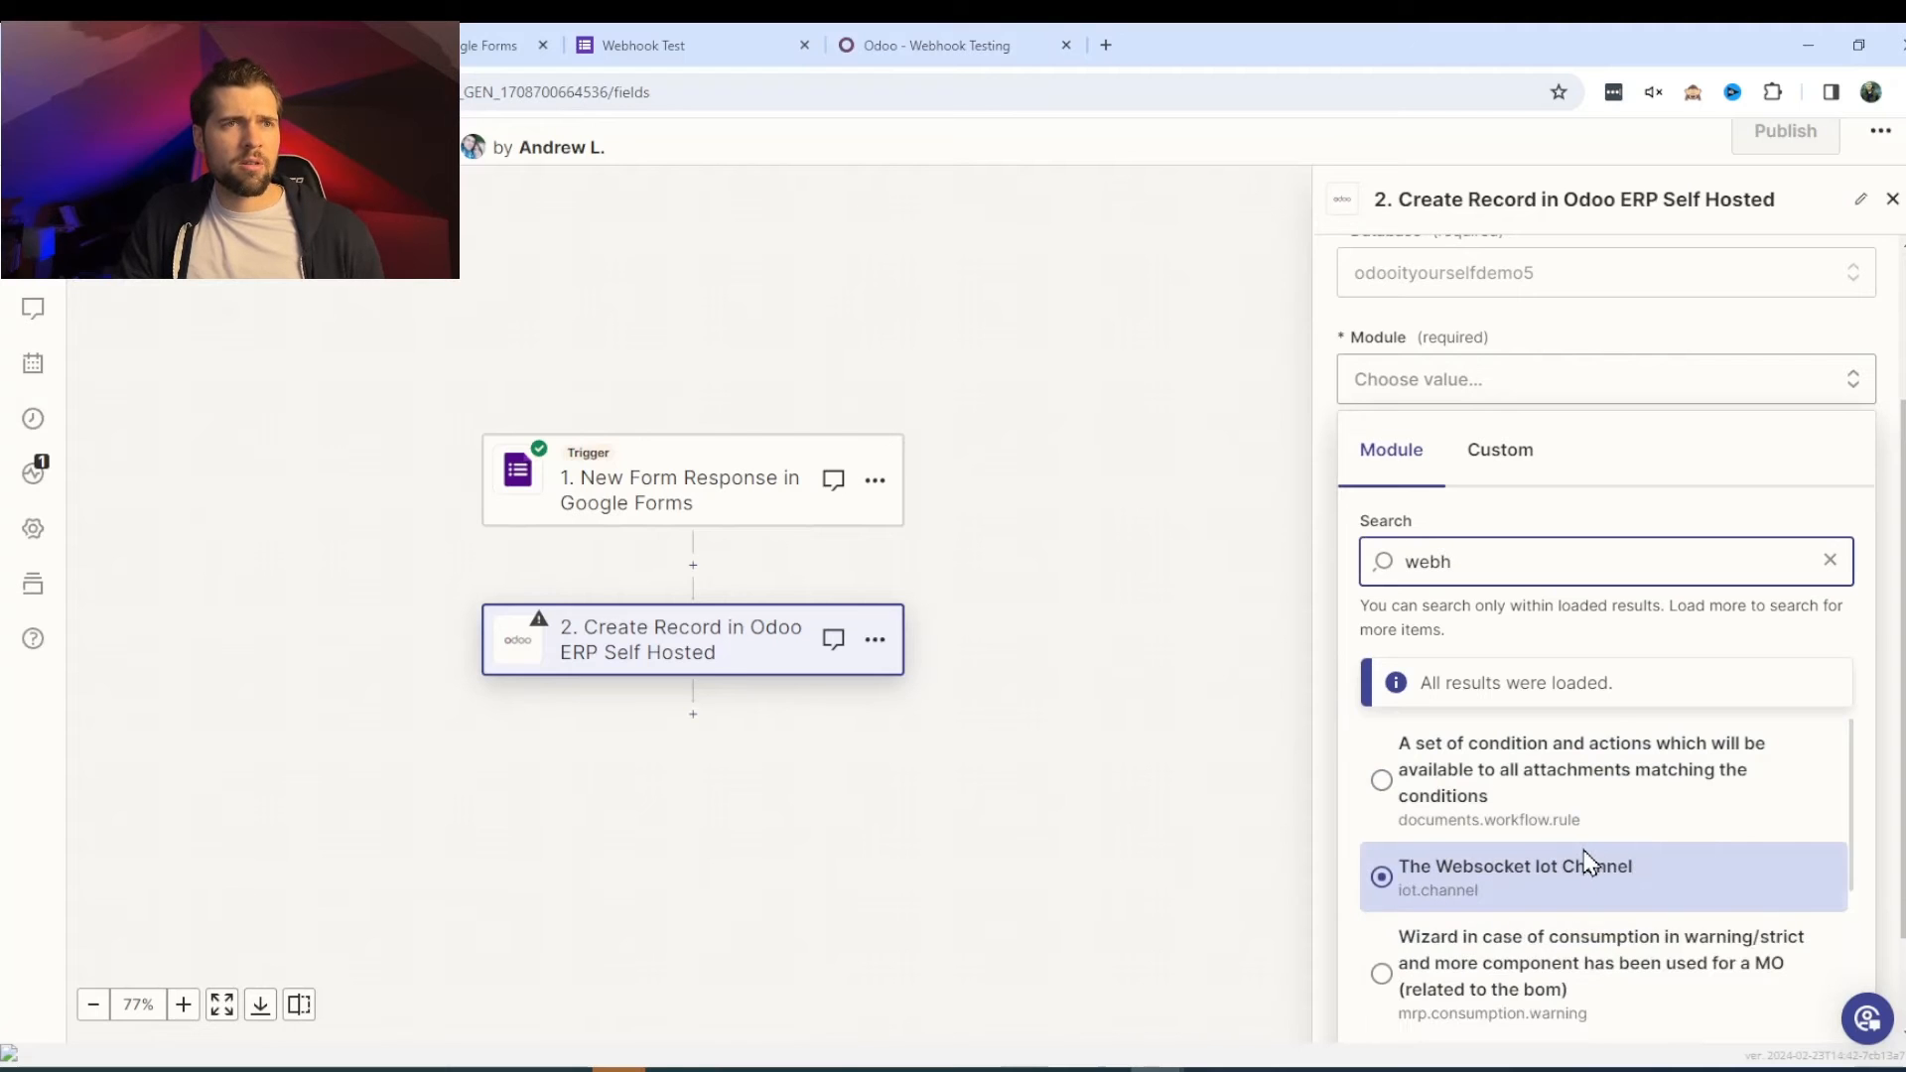
scroll(1578, 854, "down", 1)
type("ook")
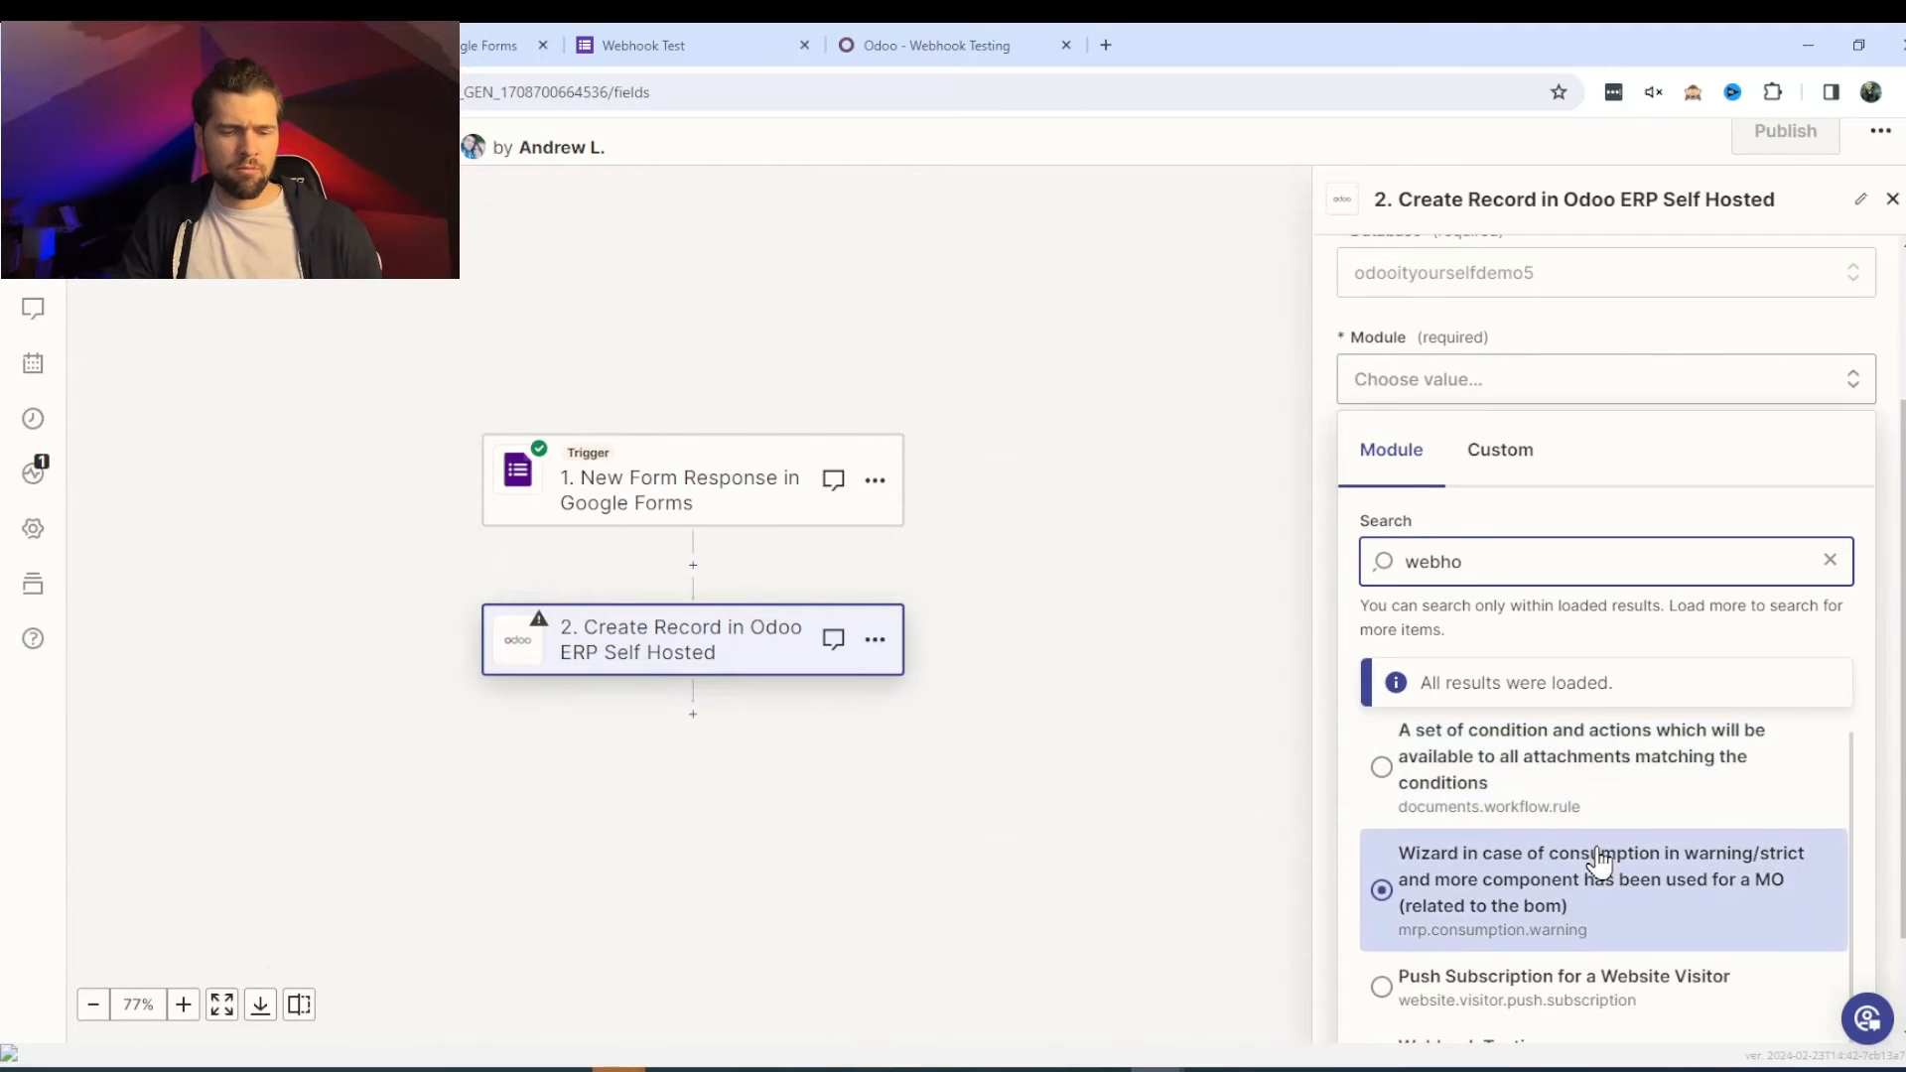
left_click(1546, 928)
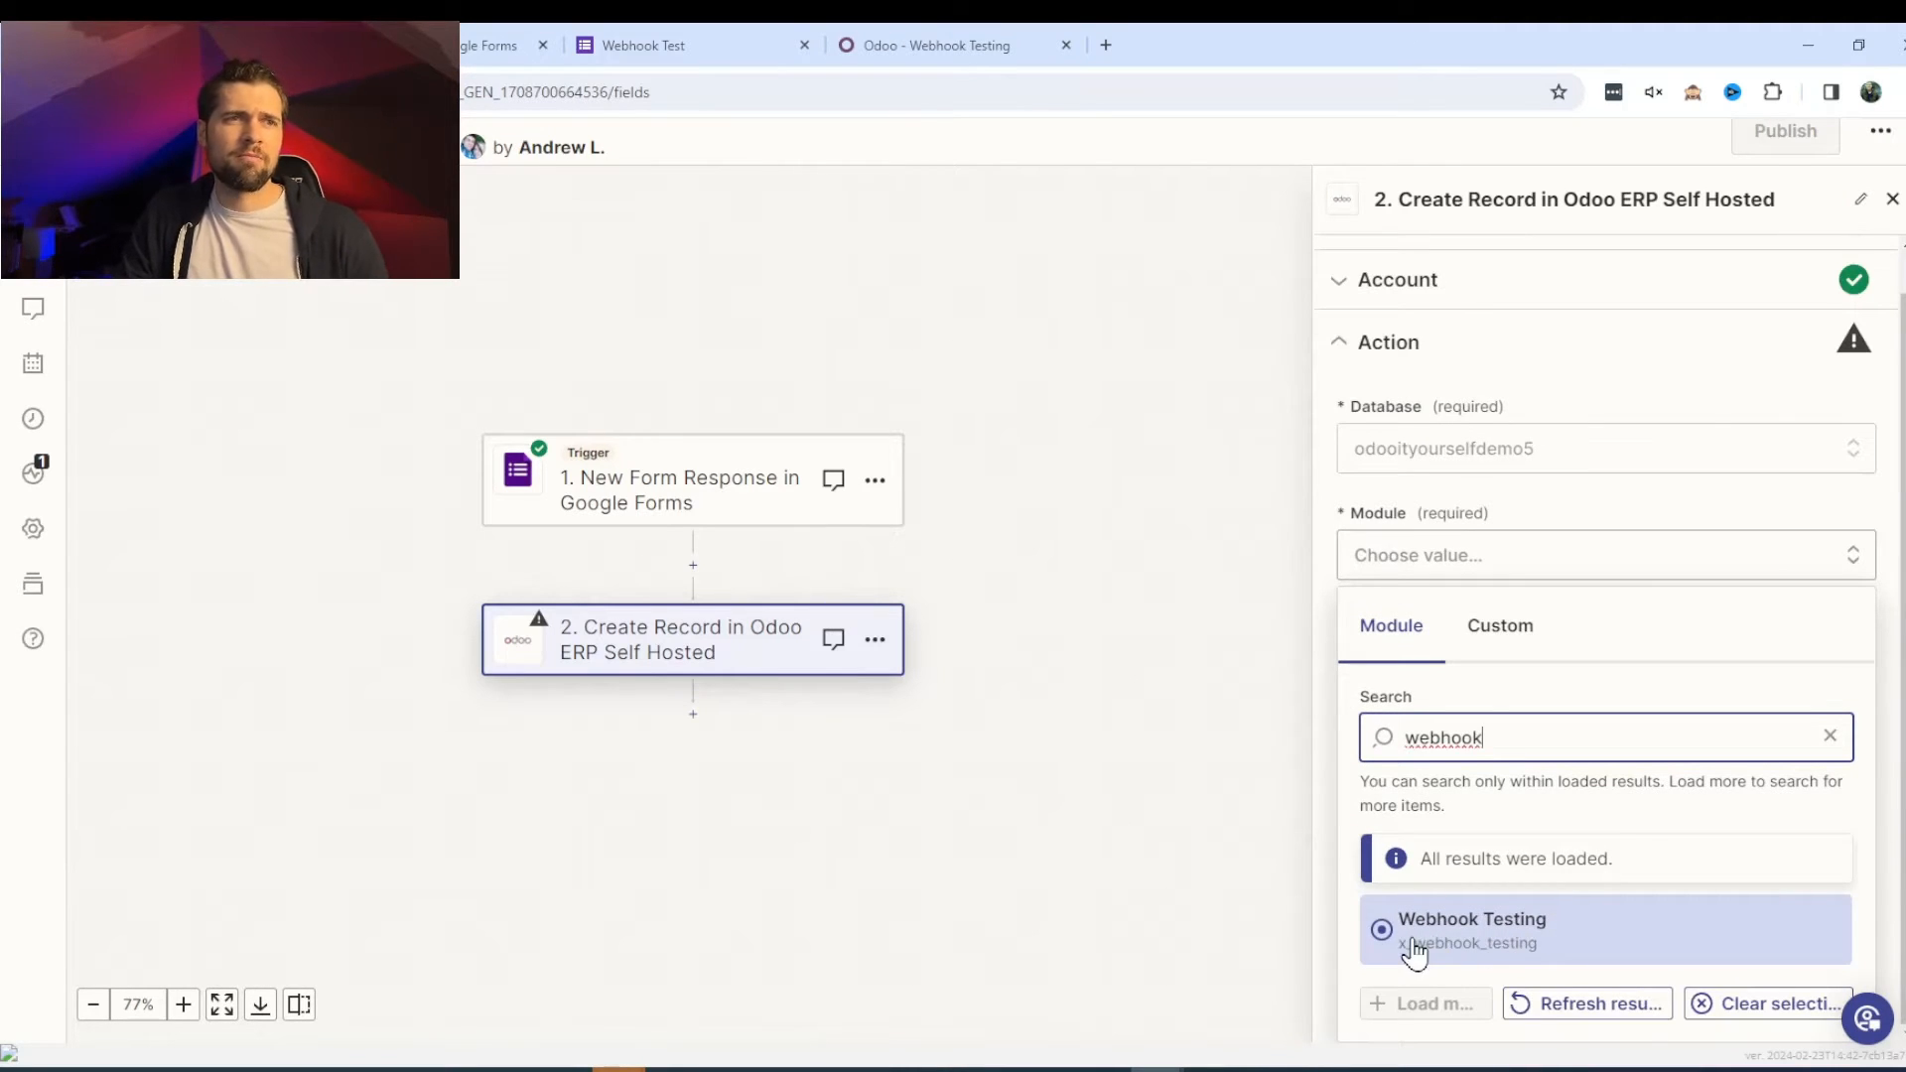
left_click(1417, 948)
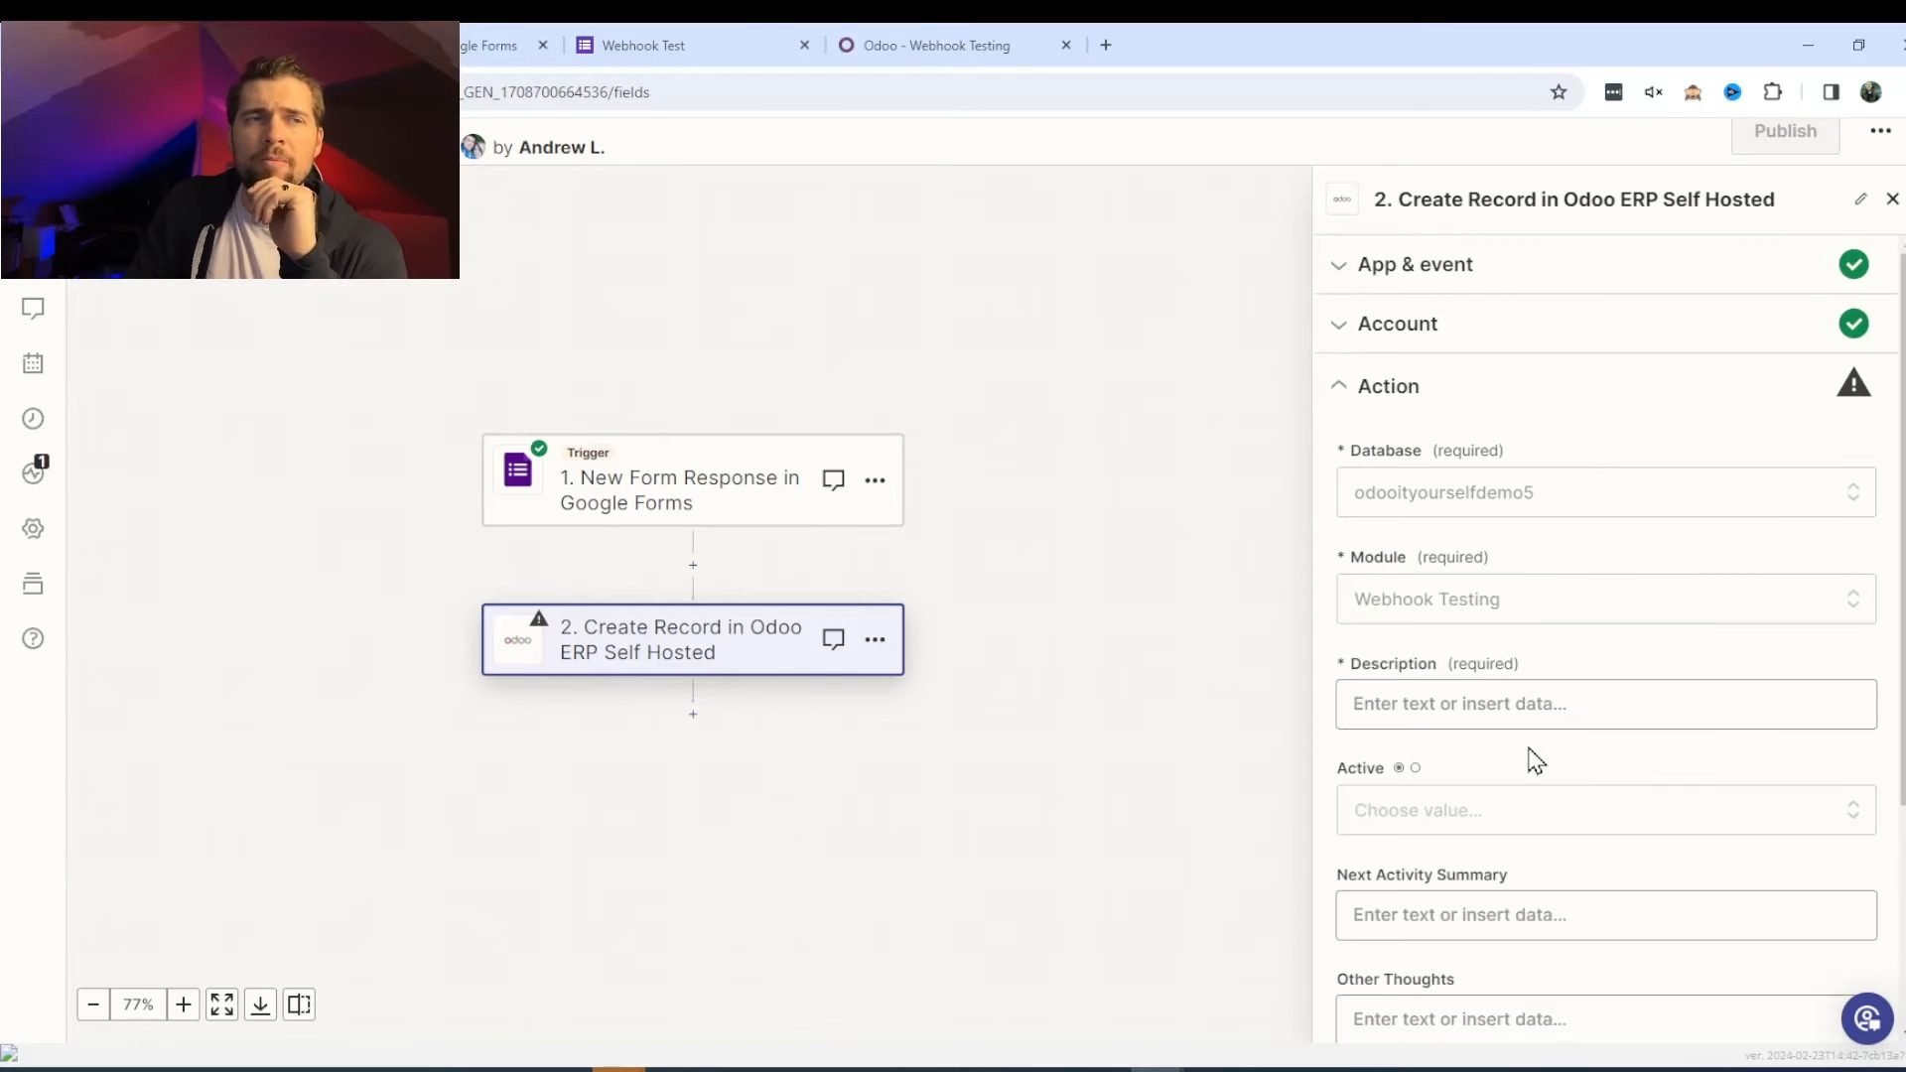
scroll(1620, 797, "down", 3)
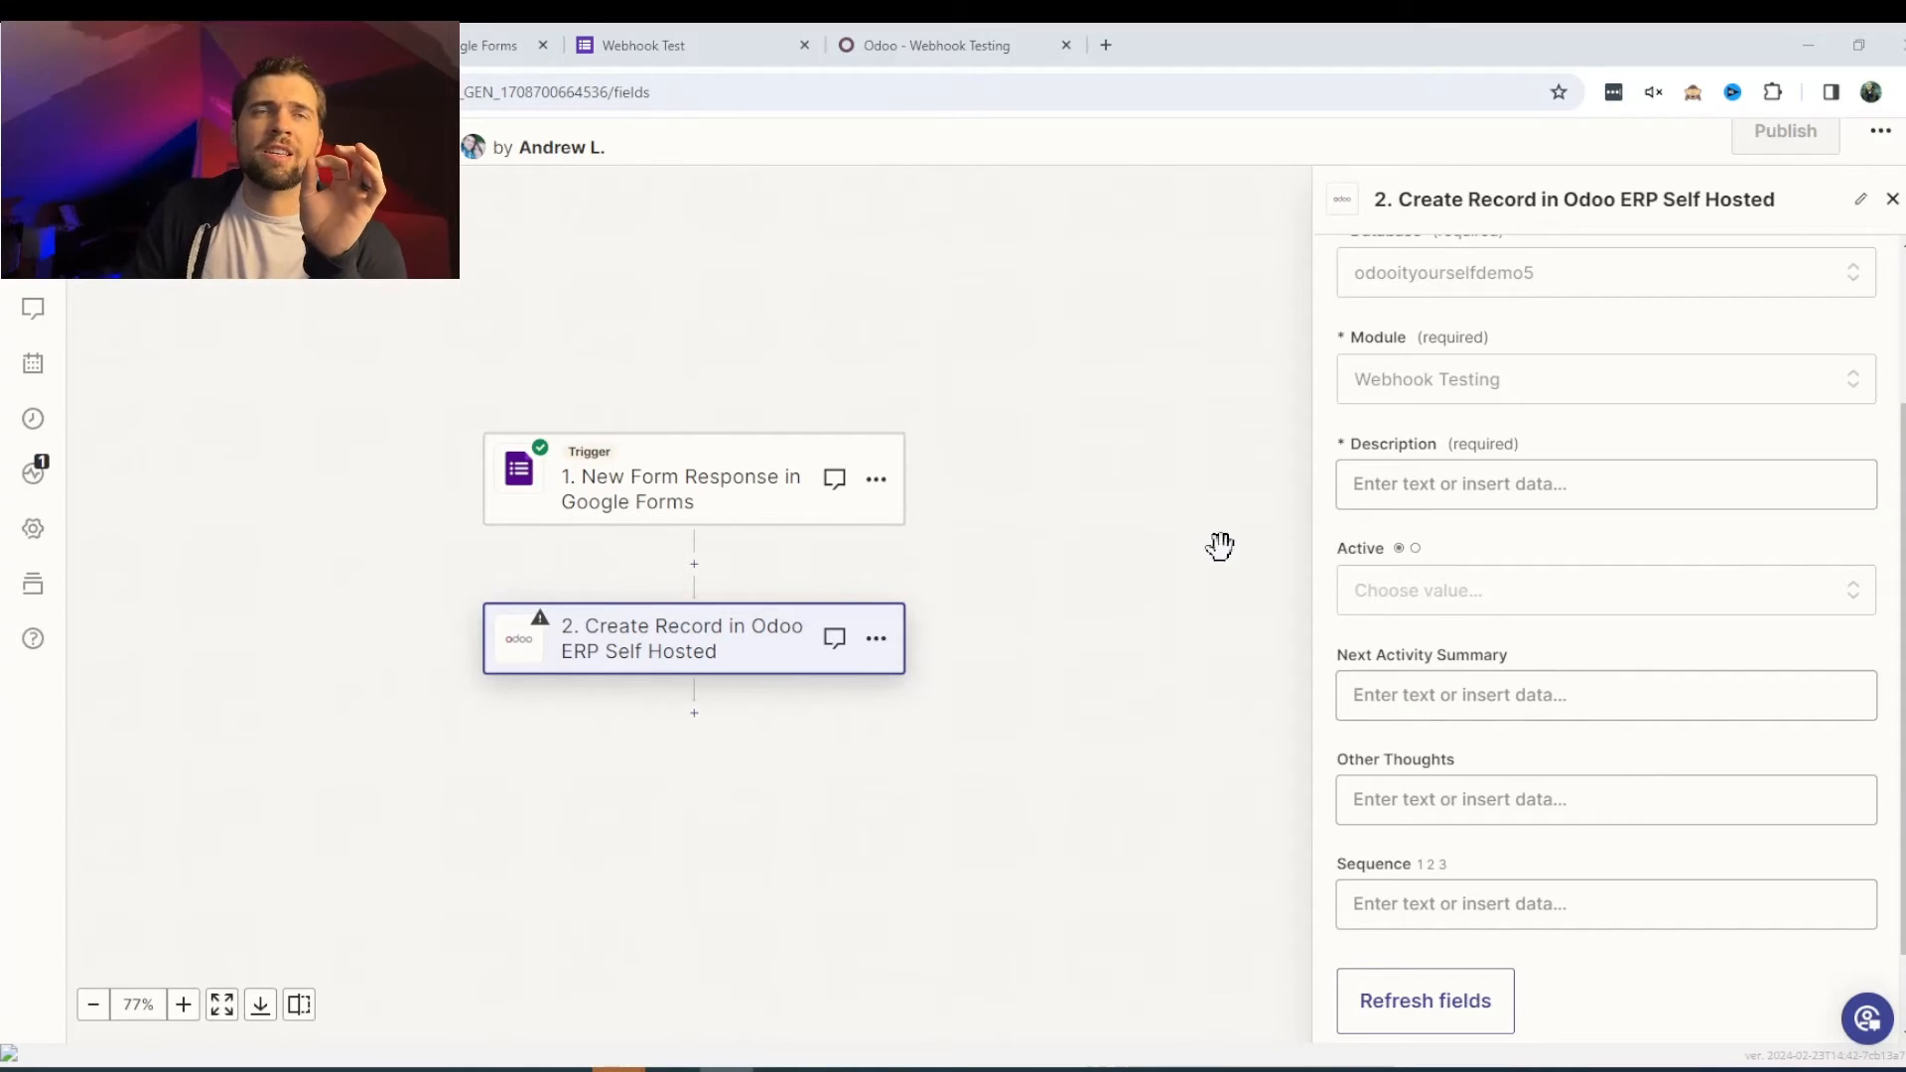
scroll(1225, 545, "up", 2)
scroll(1498, 638, "up", 3)
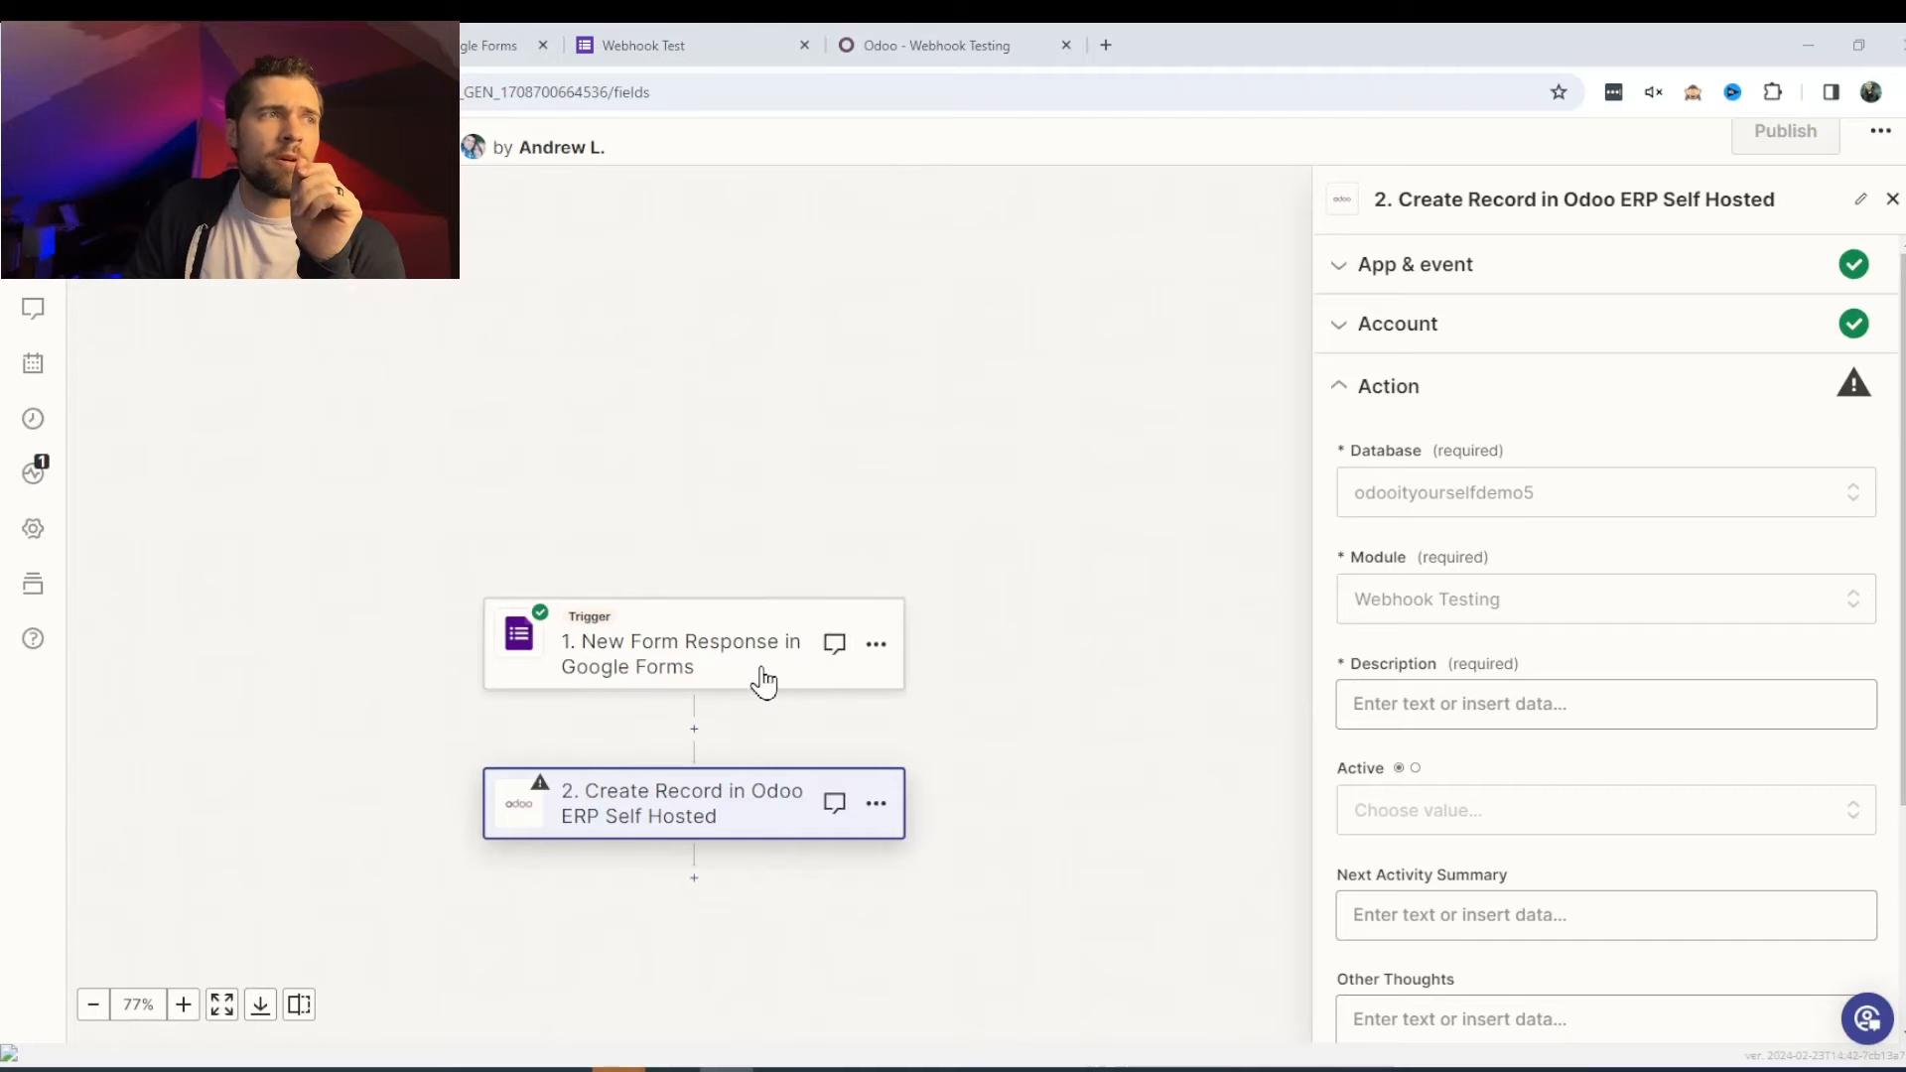
scroll(1508, 705, "down", 1)
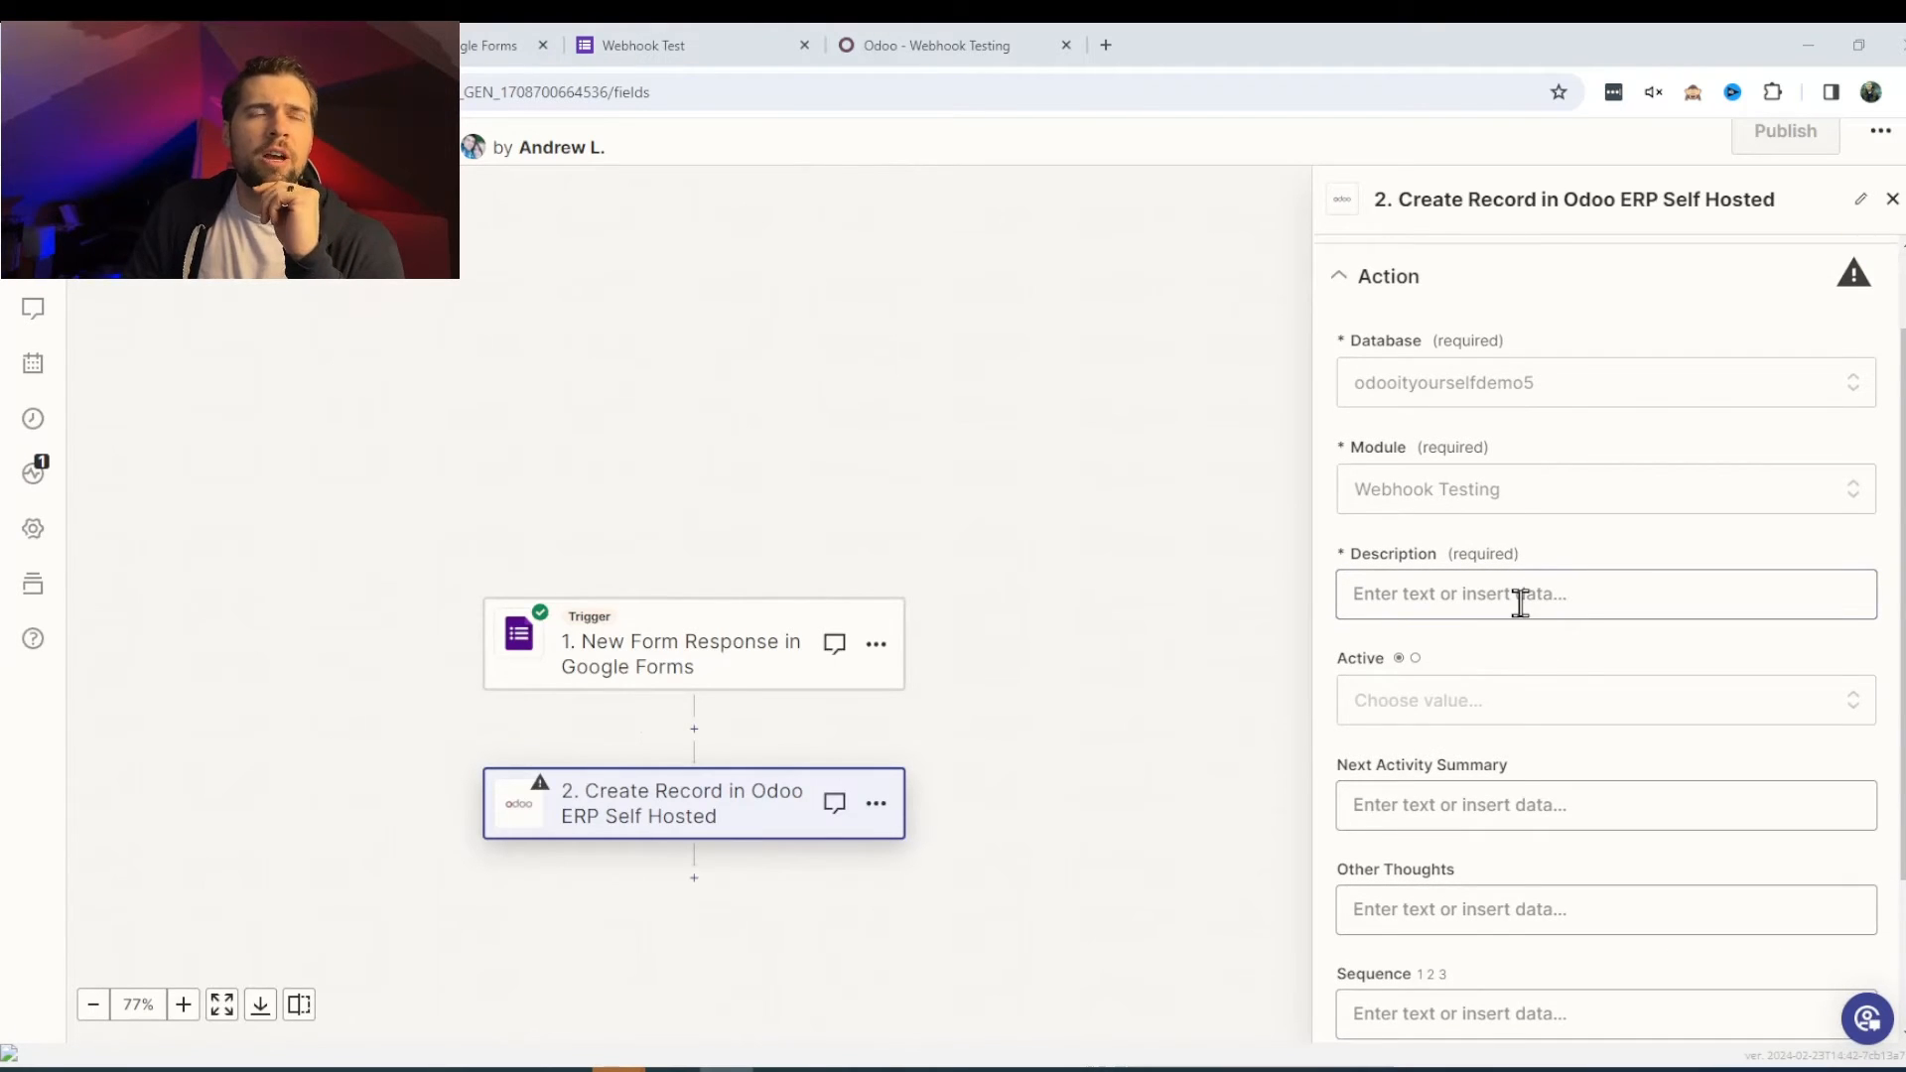
- Check the existing Odoo records, then open the Description field's available form data
left_click(987, 47)
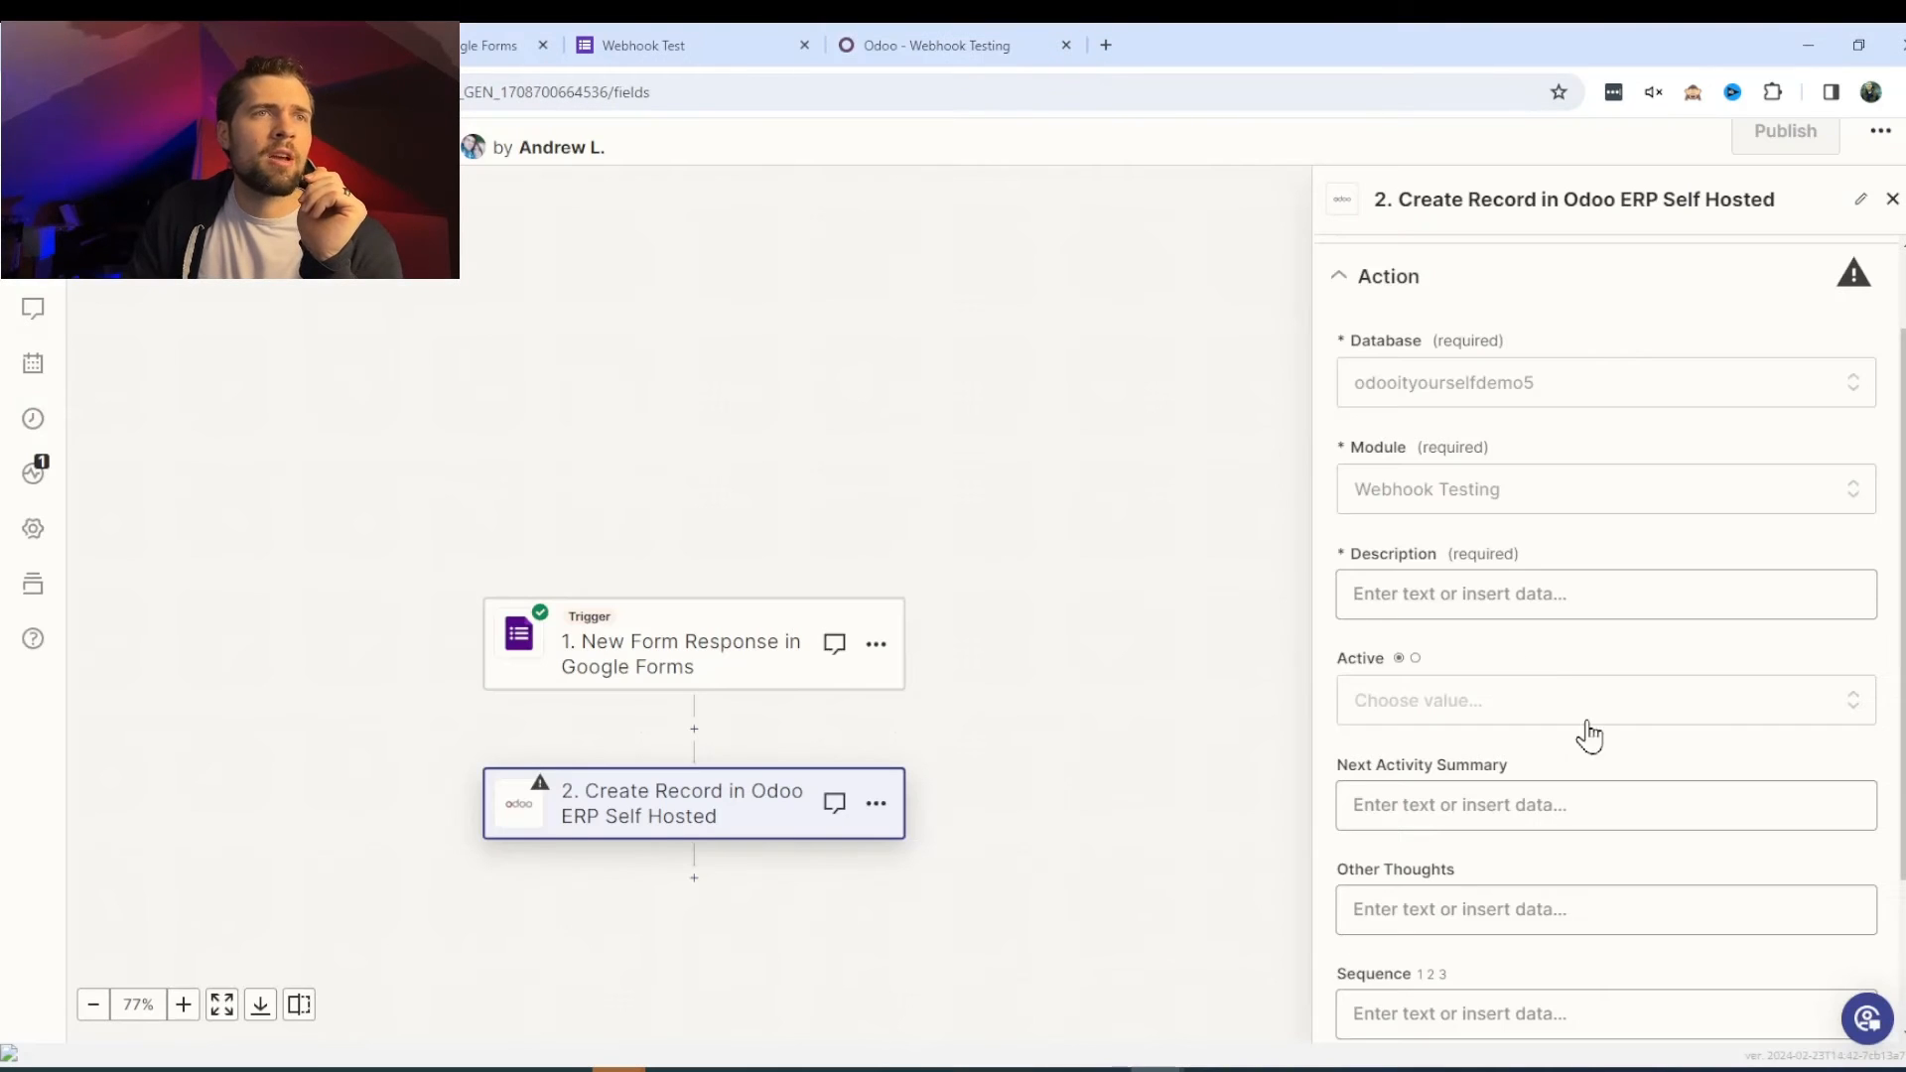
left_click(1497, 586)
scroll(1667, 713, "down", 5)
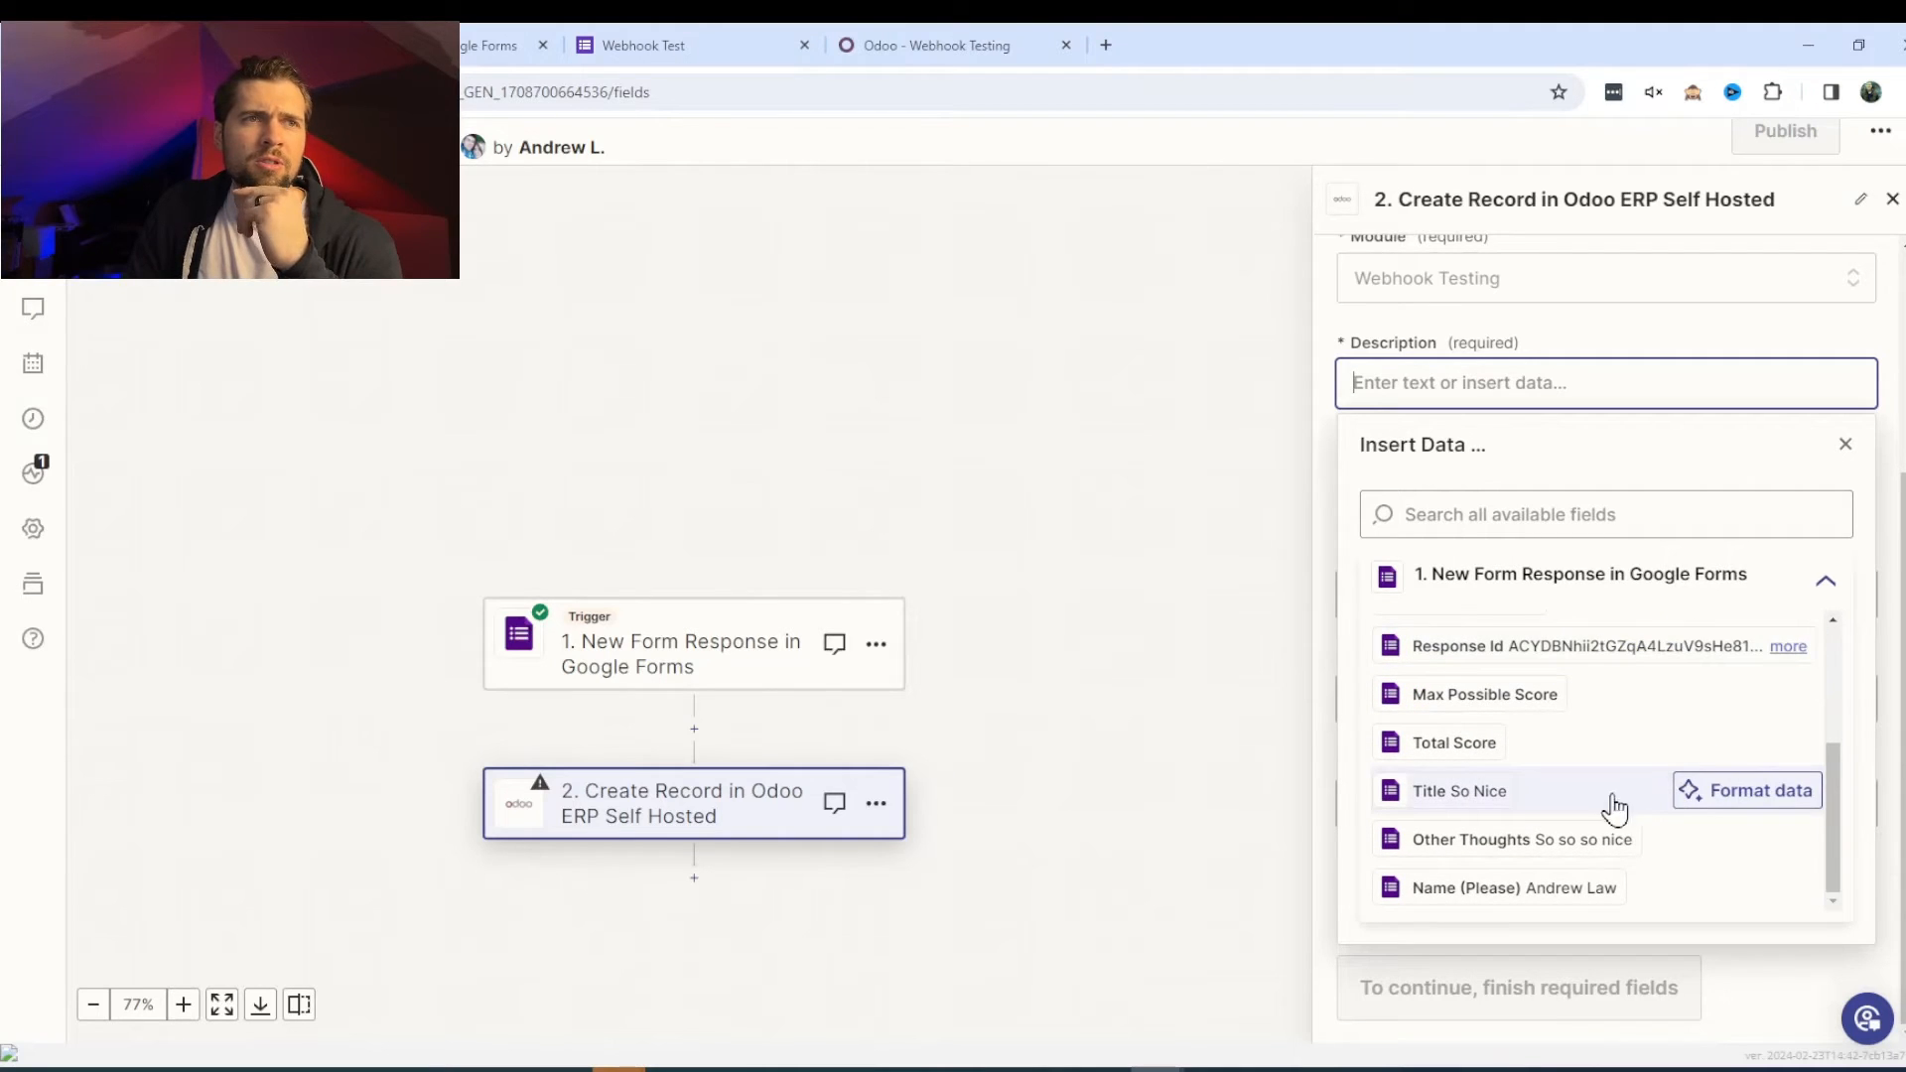
- Map the form's Title answer into the Description field
left_click(1498, 814)
left_click(711, 29)
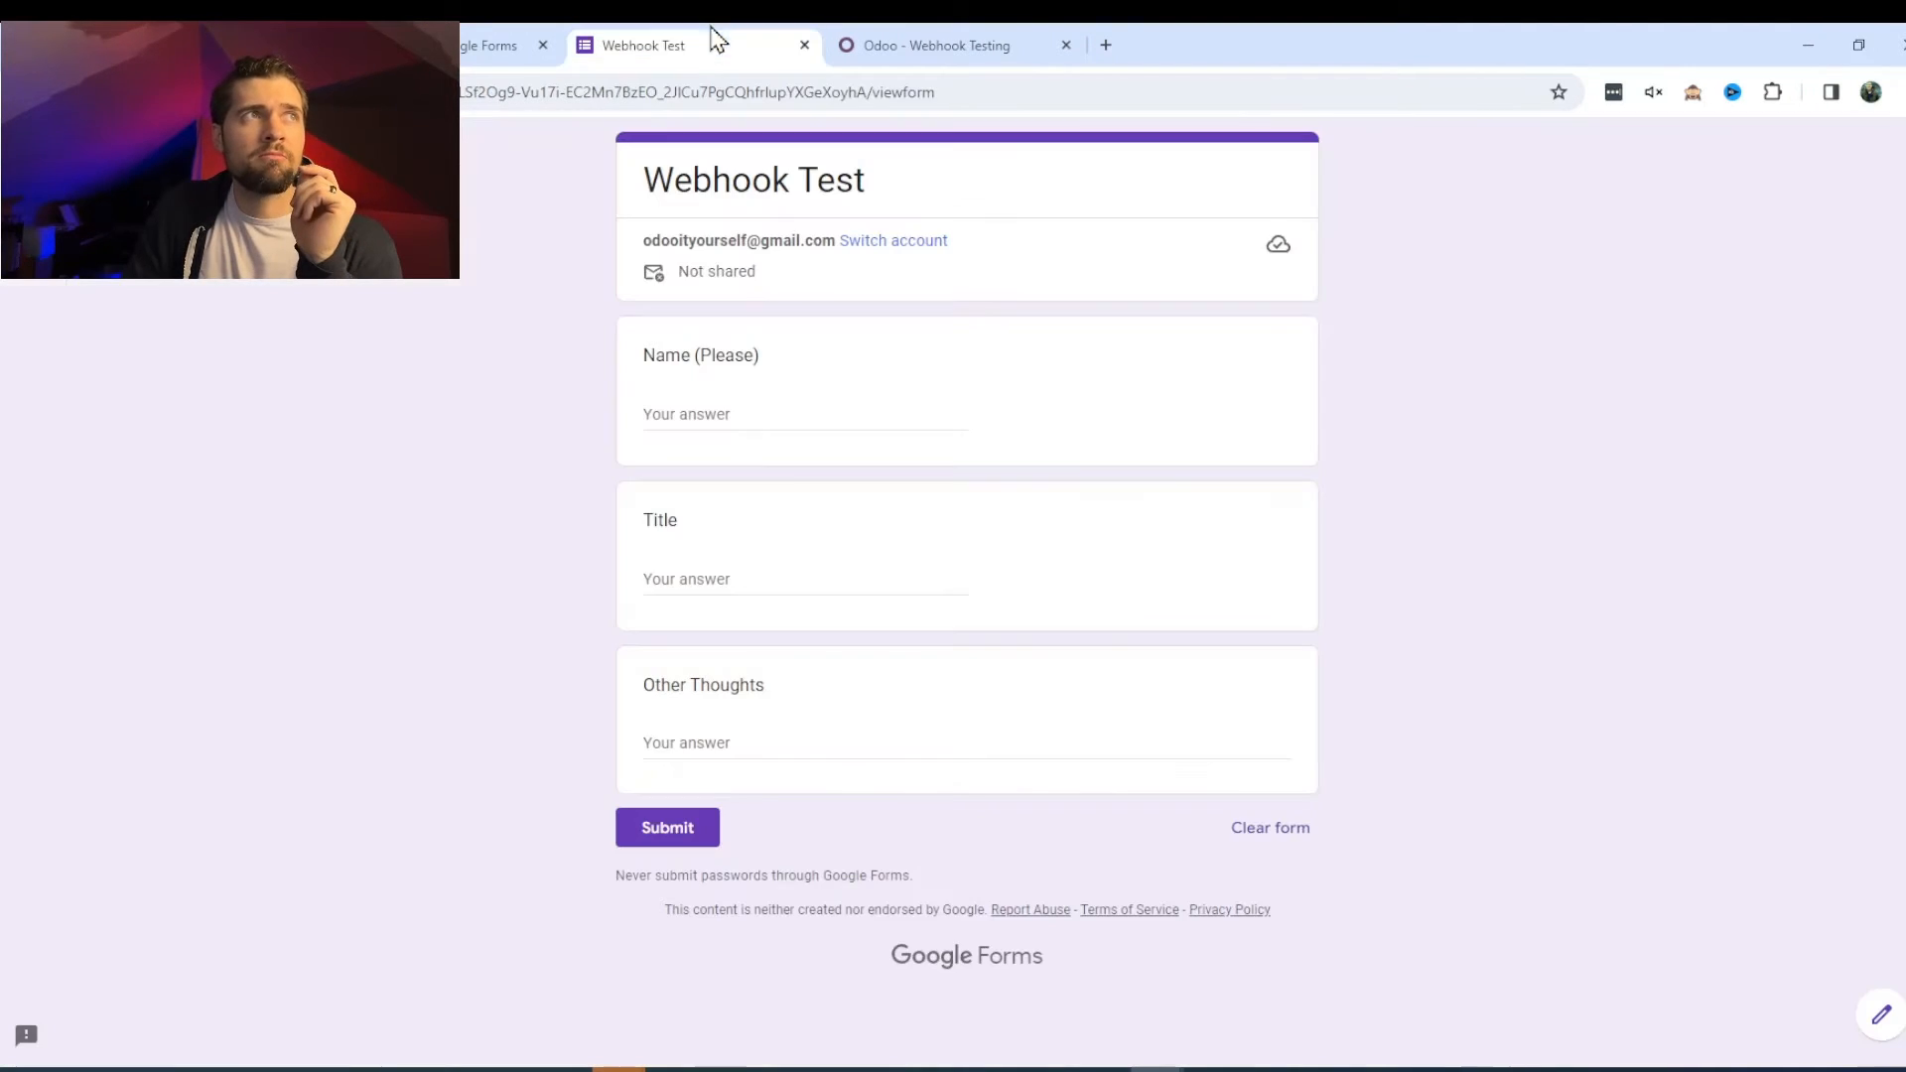
left_click(179, 46)
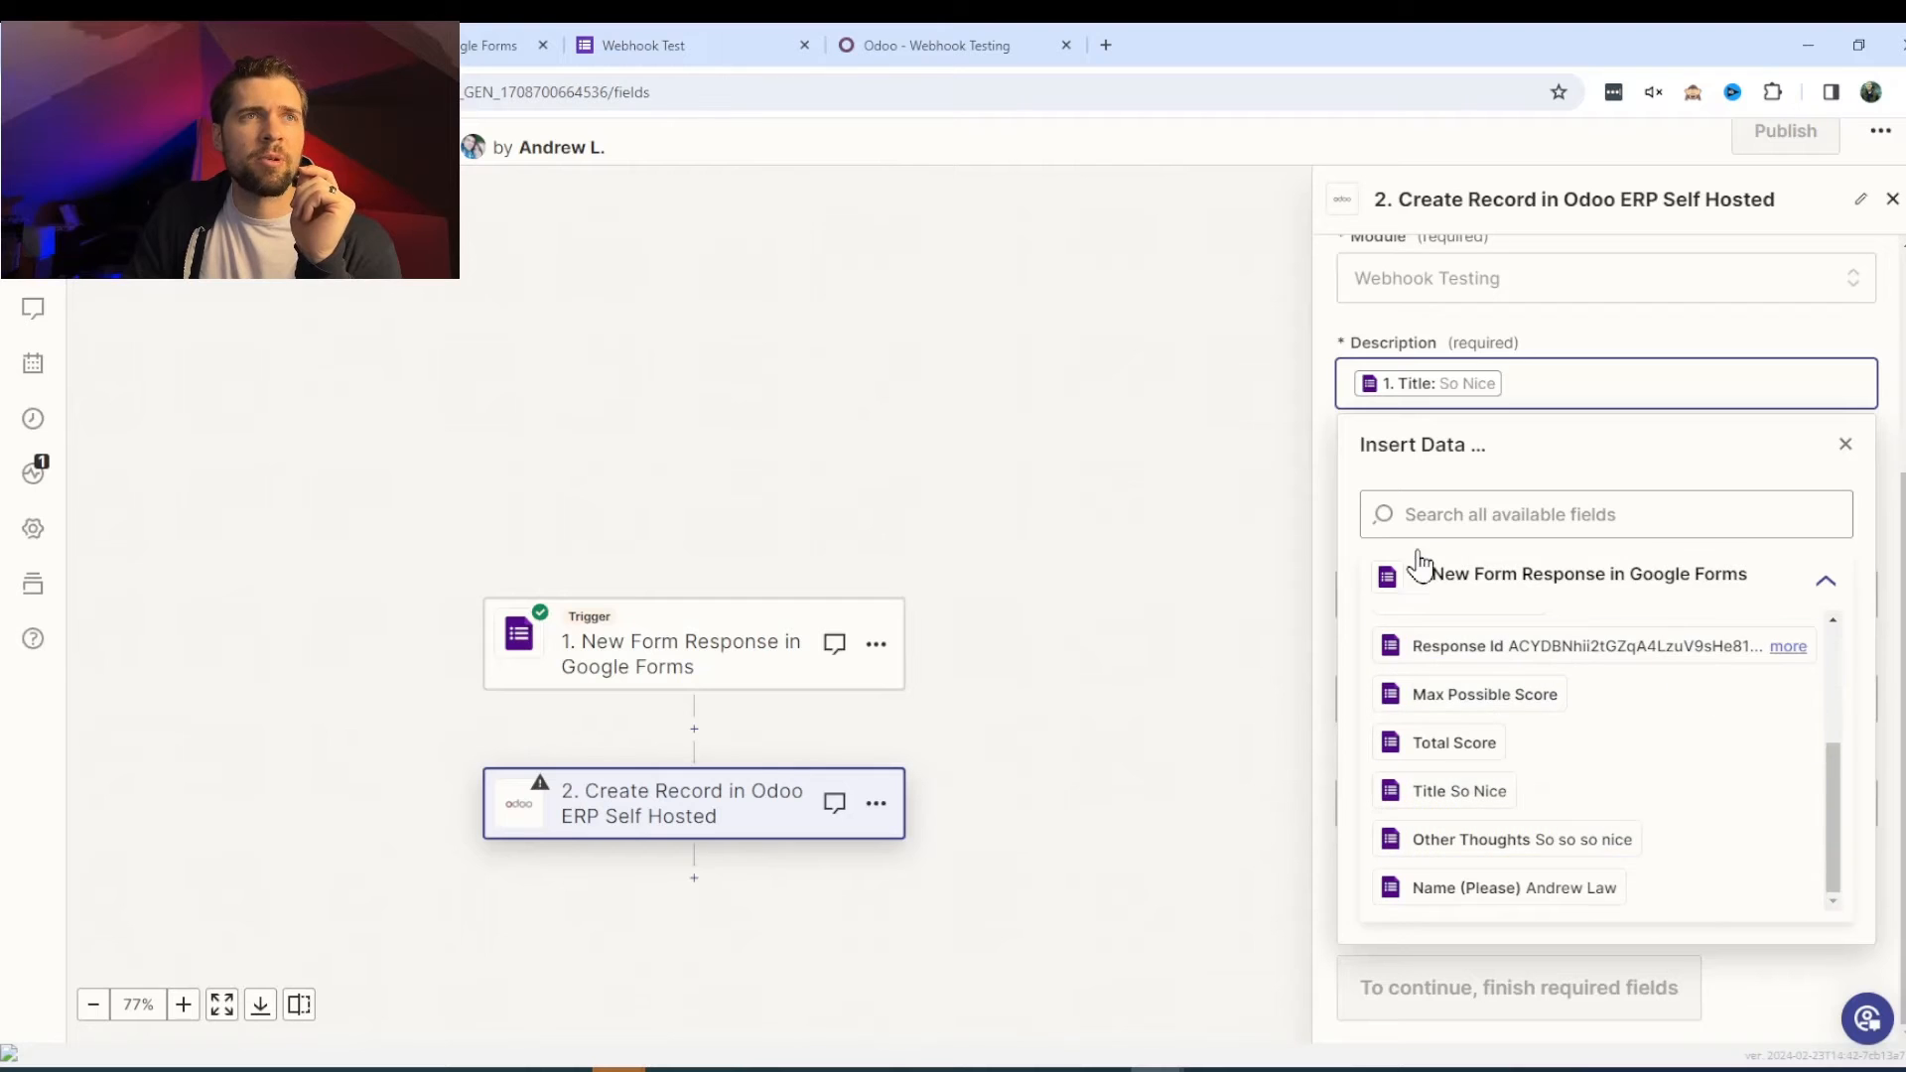
left_click(1845, 445)
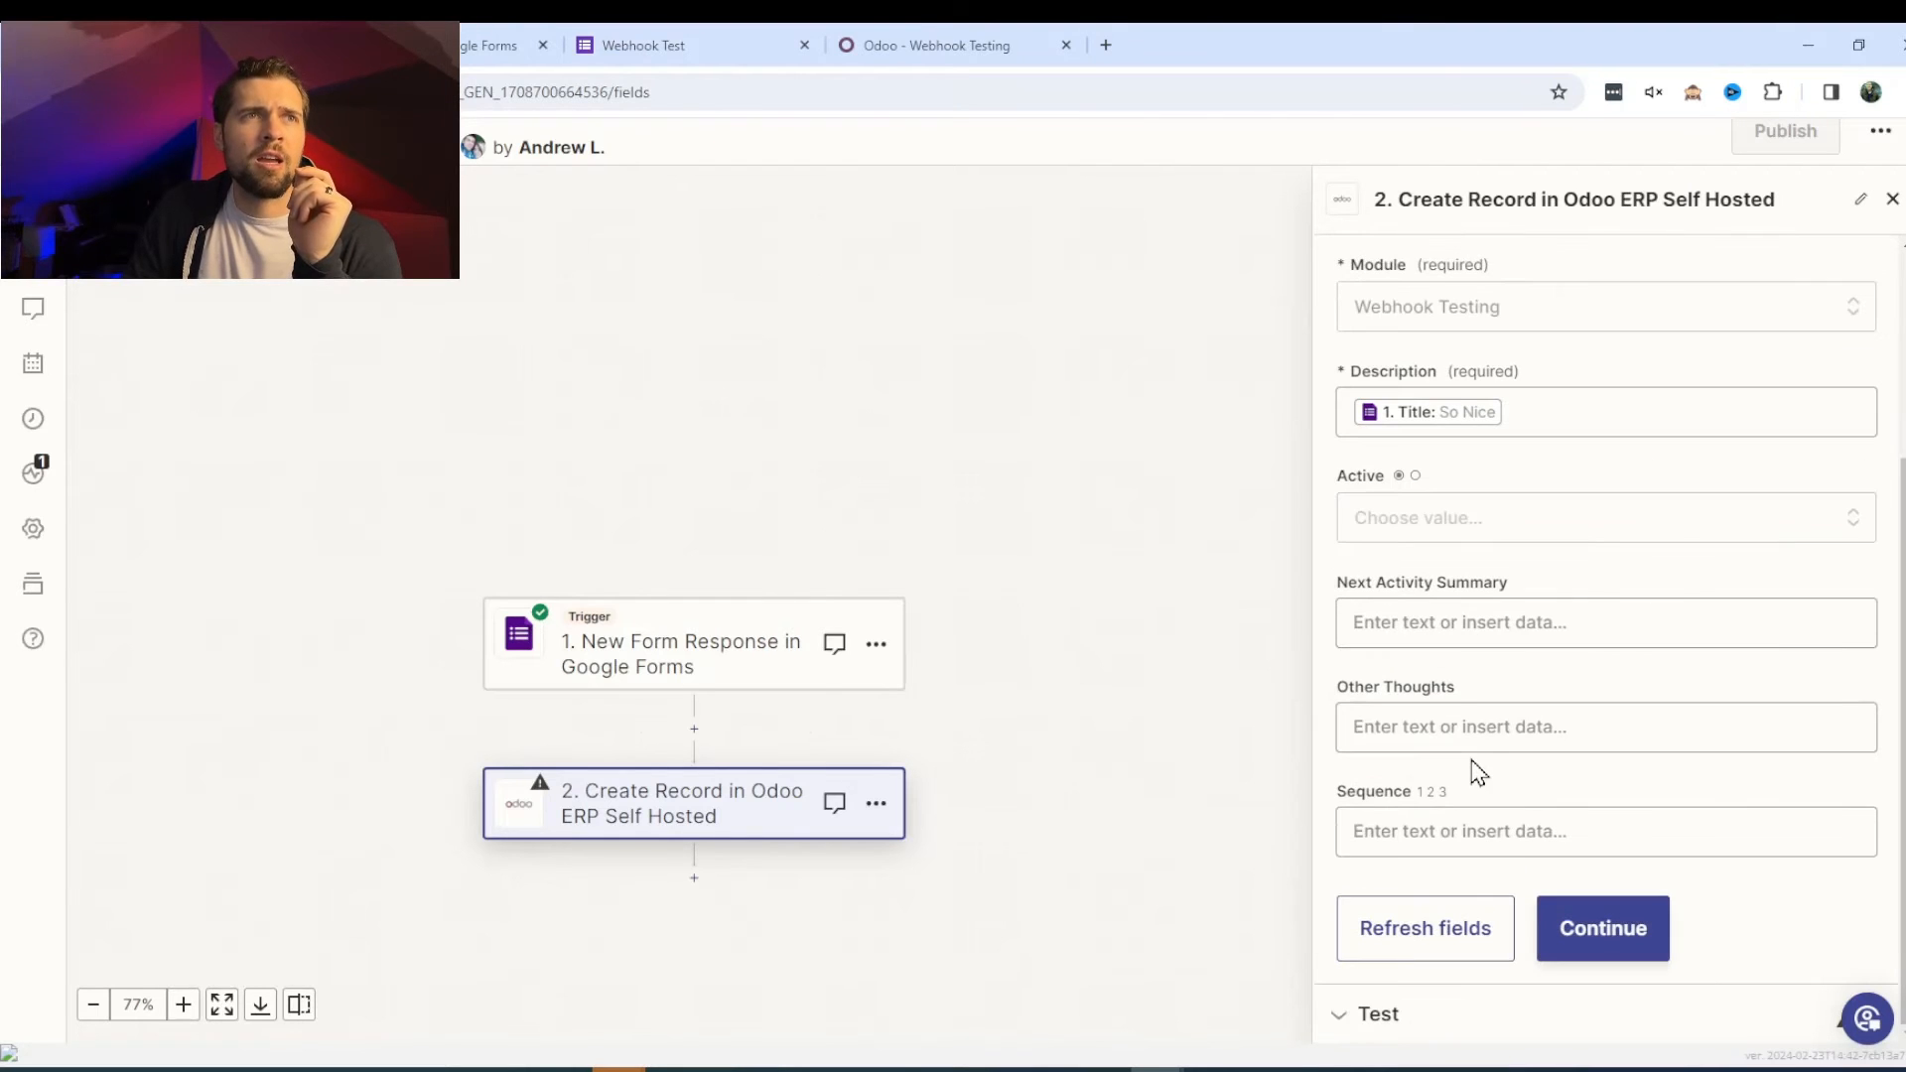
- Search 'other' and map the form's Other Thoughts answer into Other Thoughts
left_click(1450, 727)
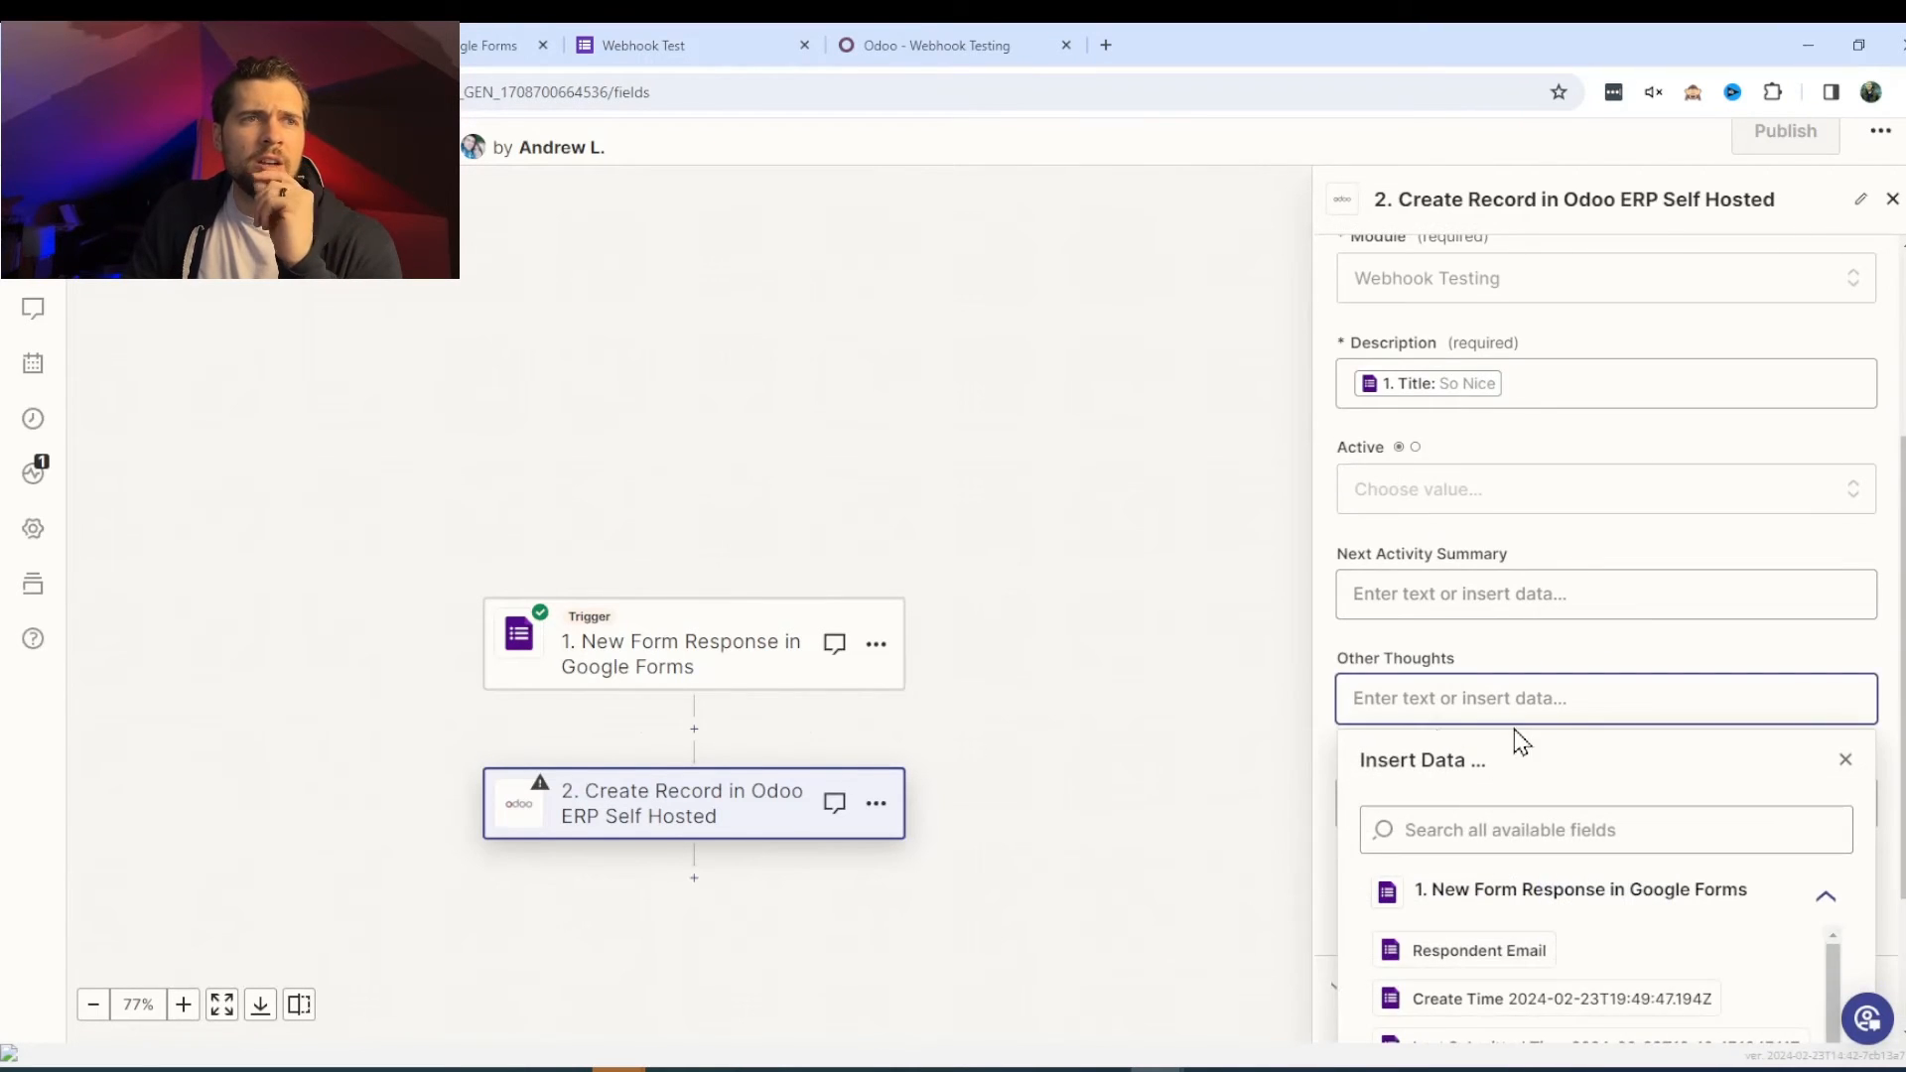
left_click(1536, 624)
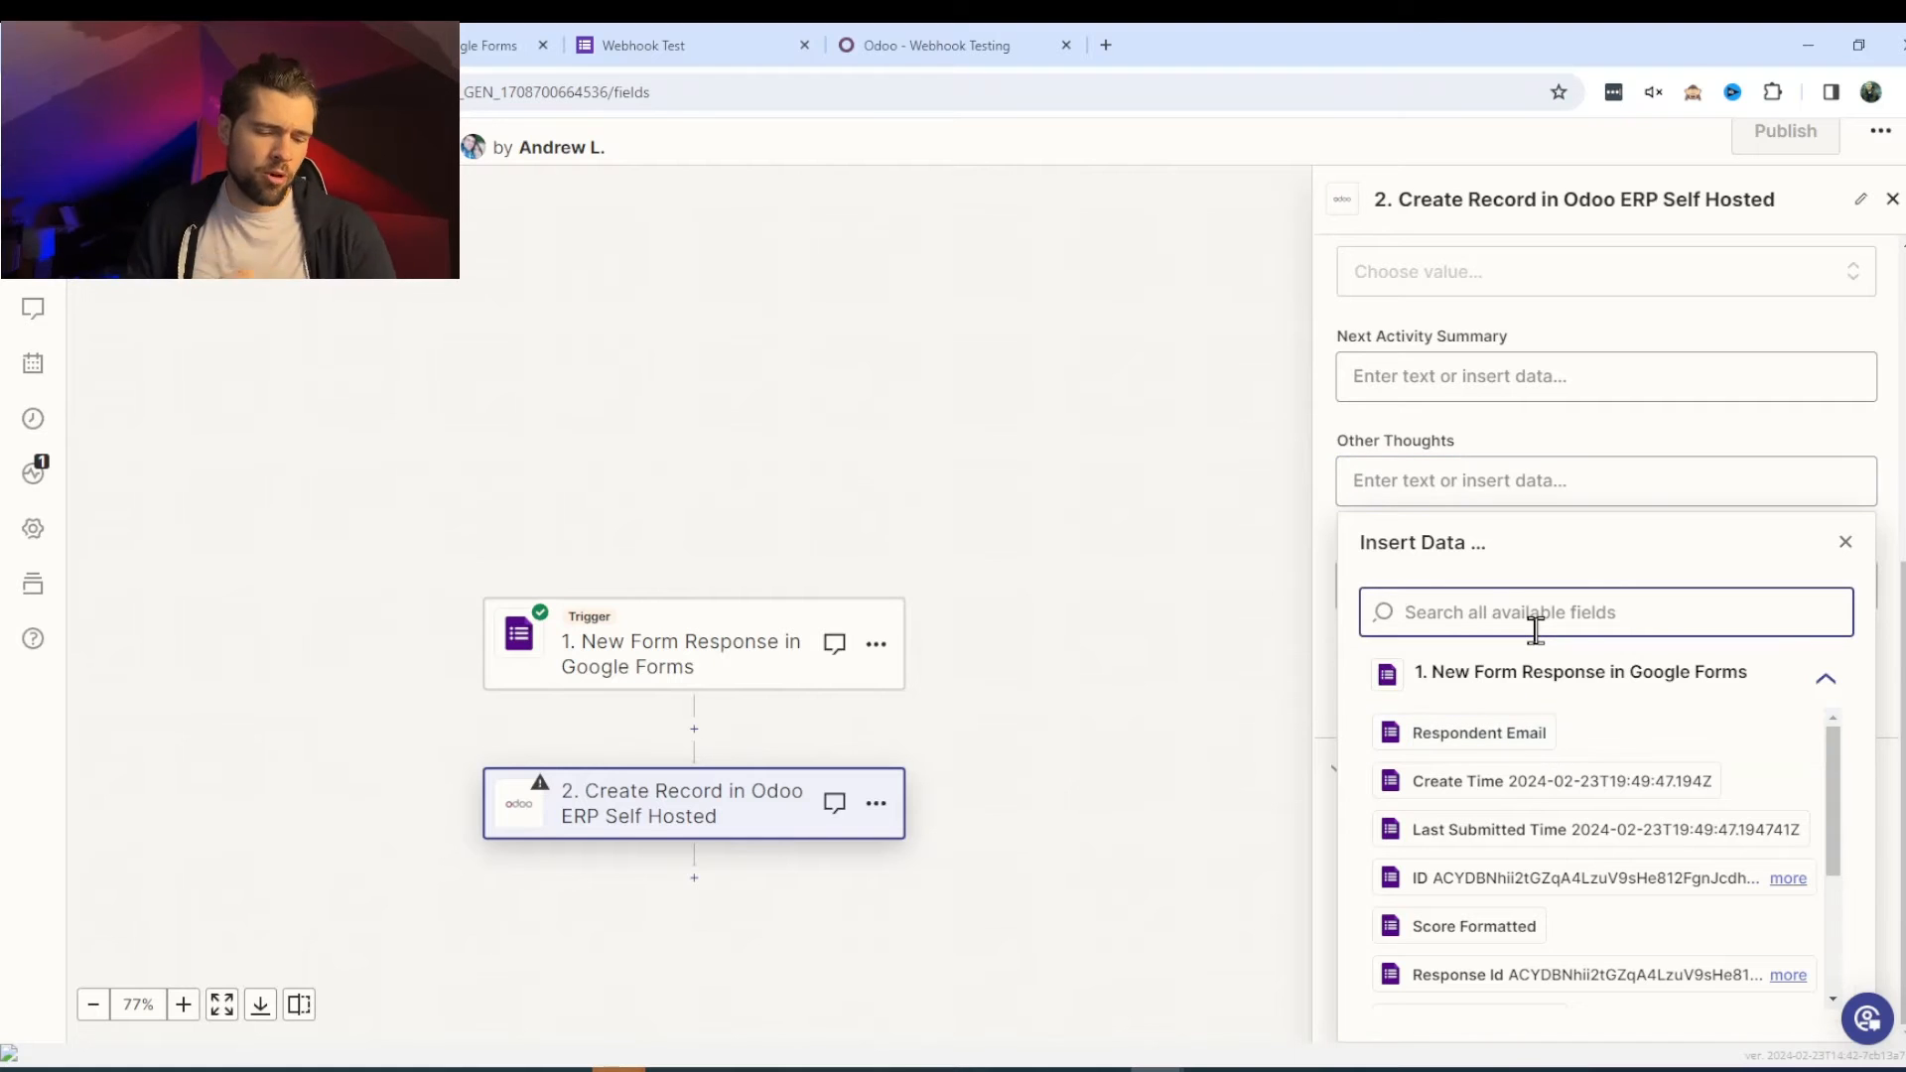
type("other")
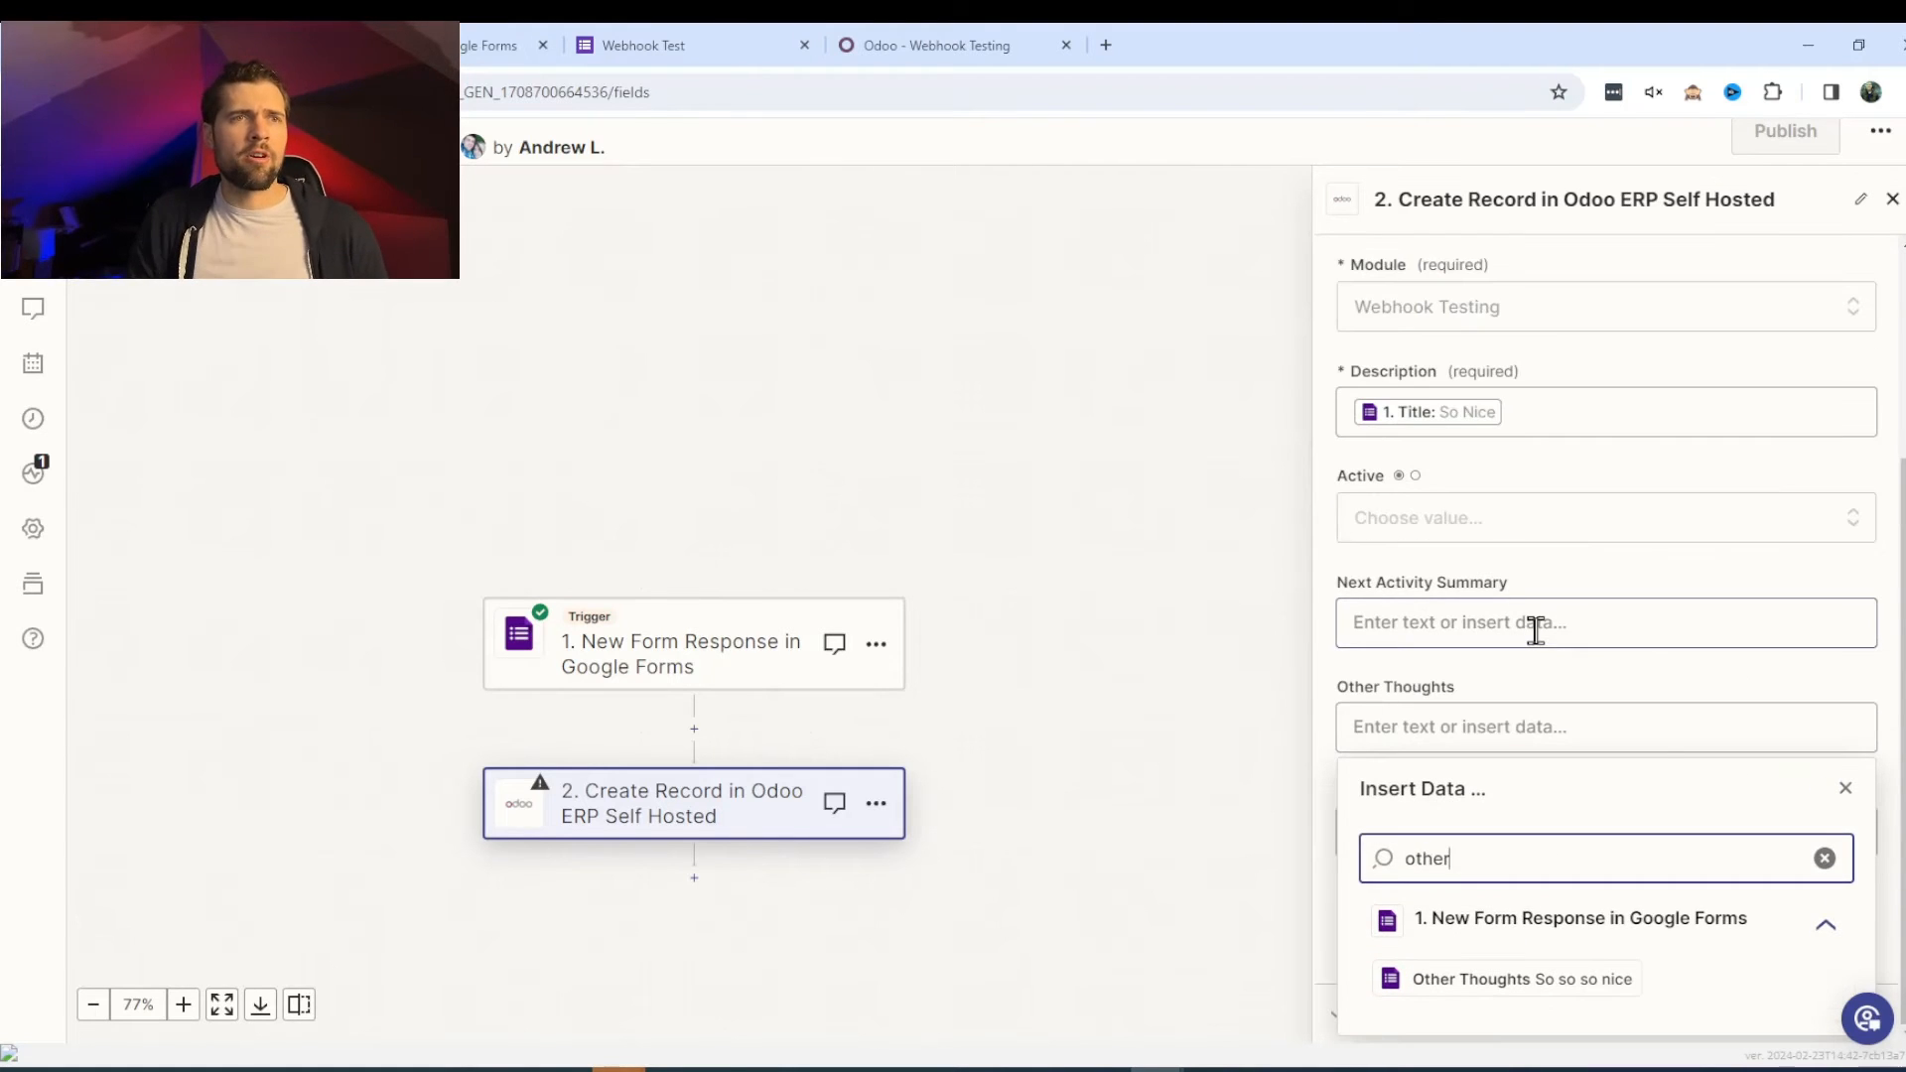
left_click(1510, 981)
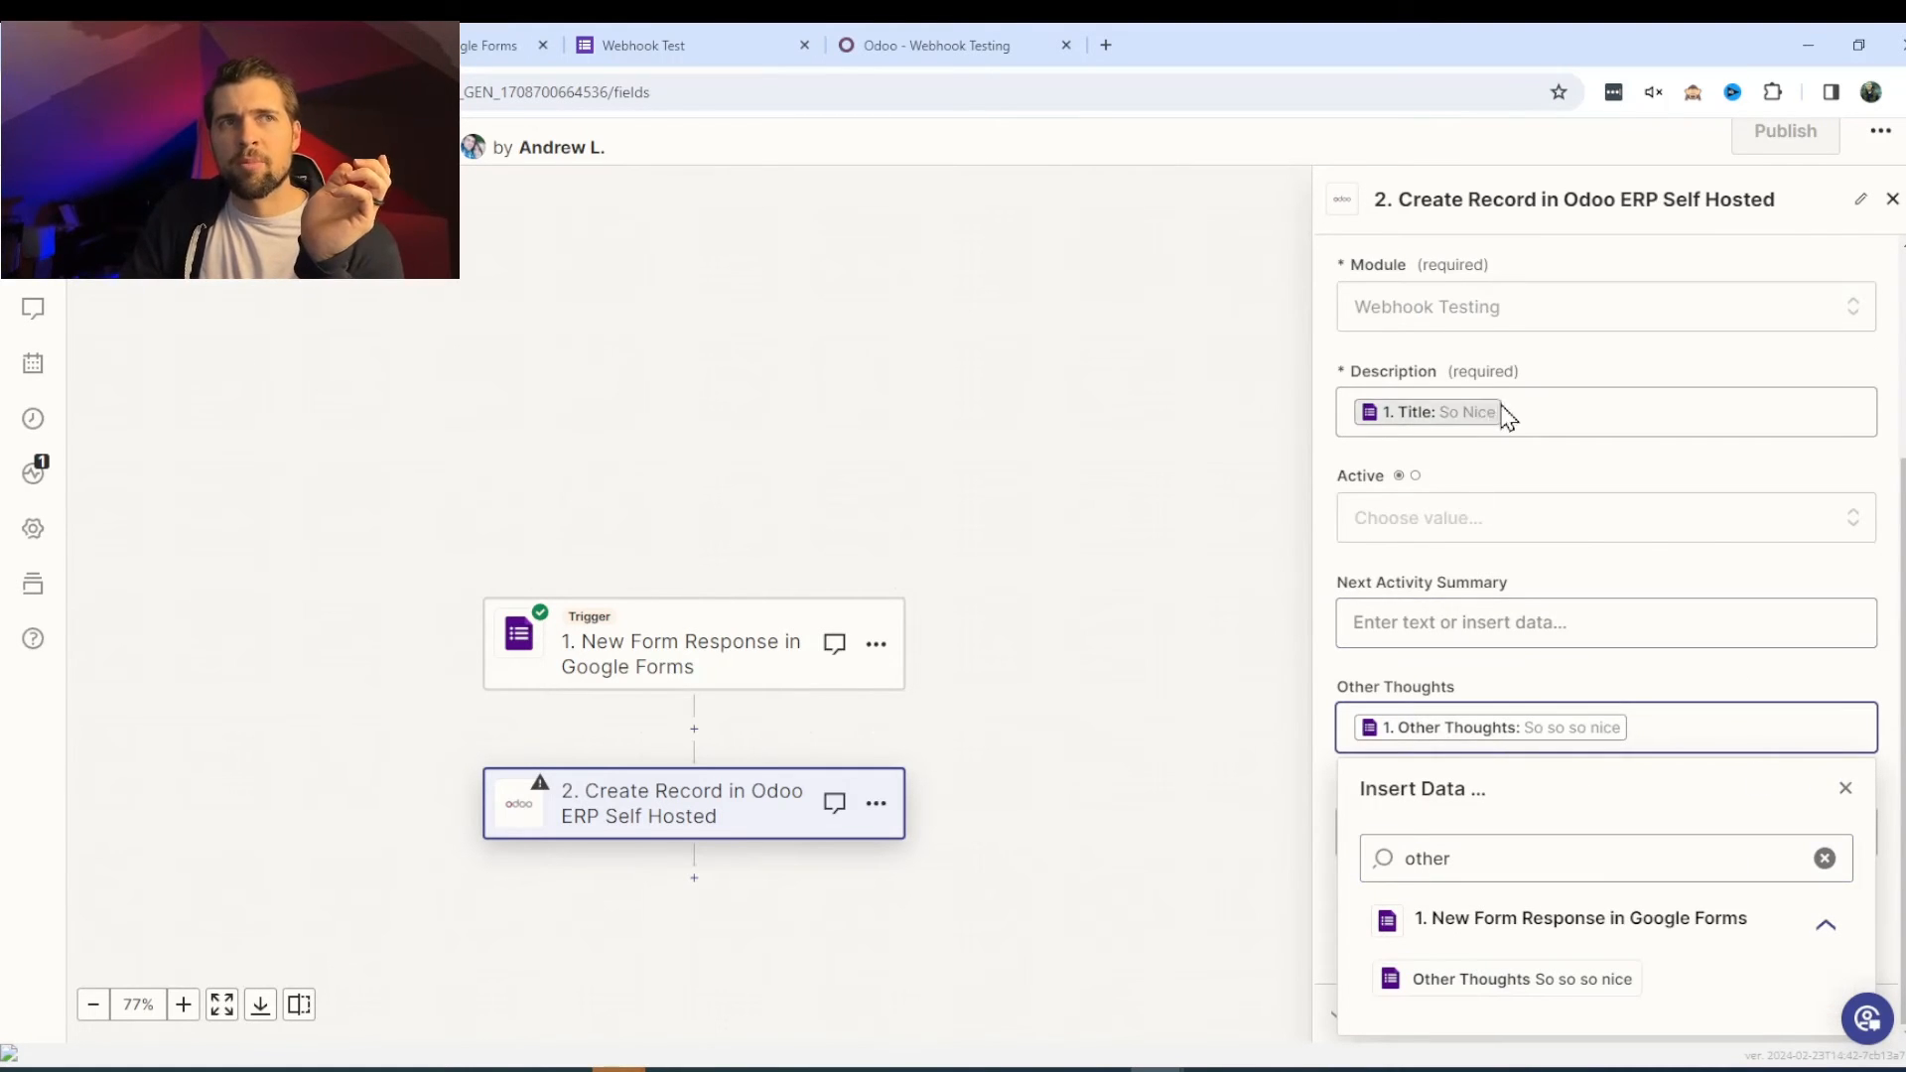
left_click(1845, 788)
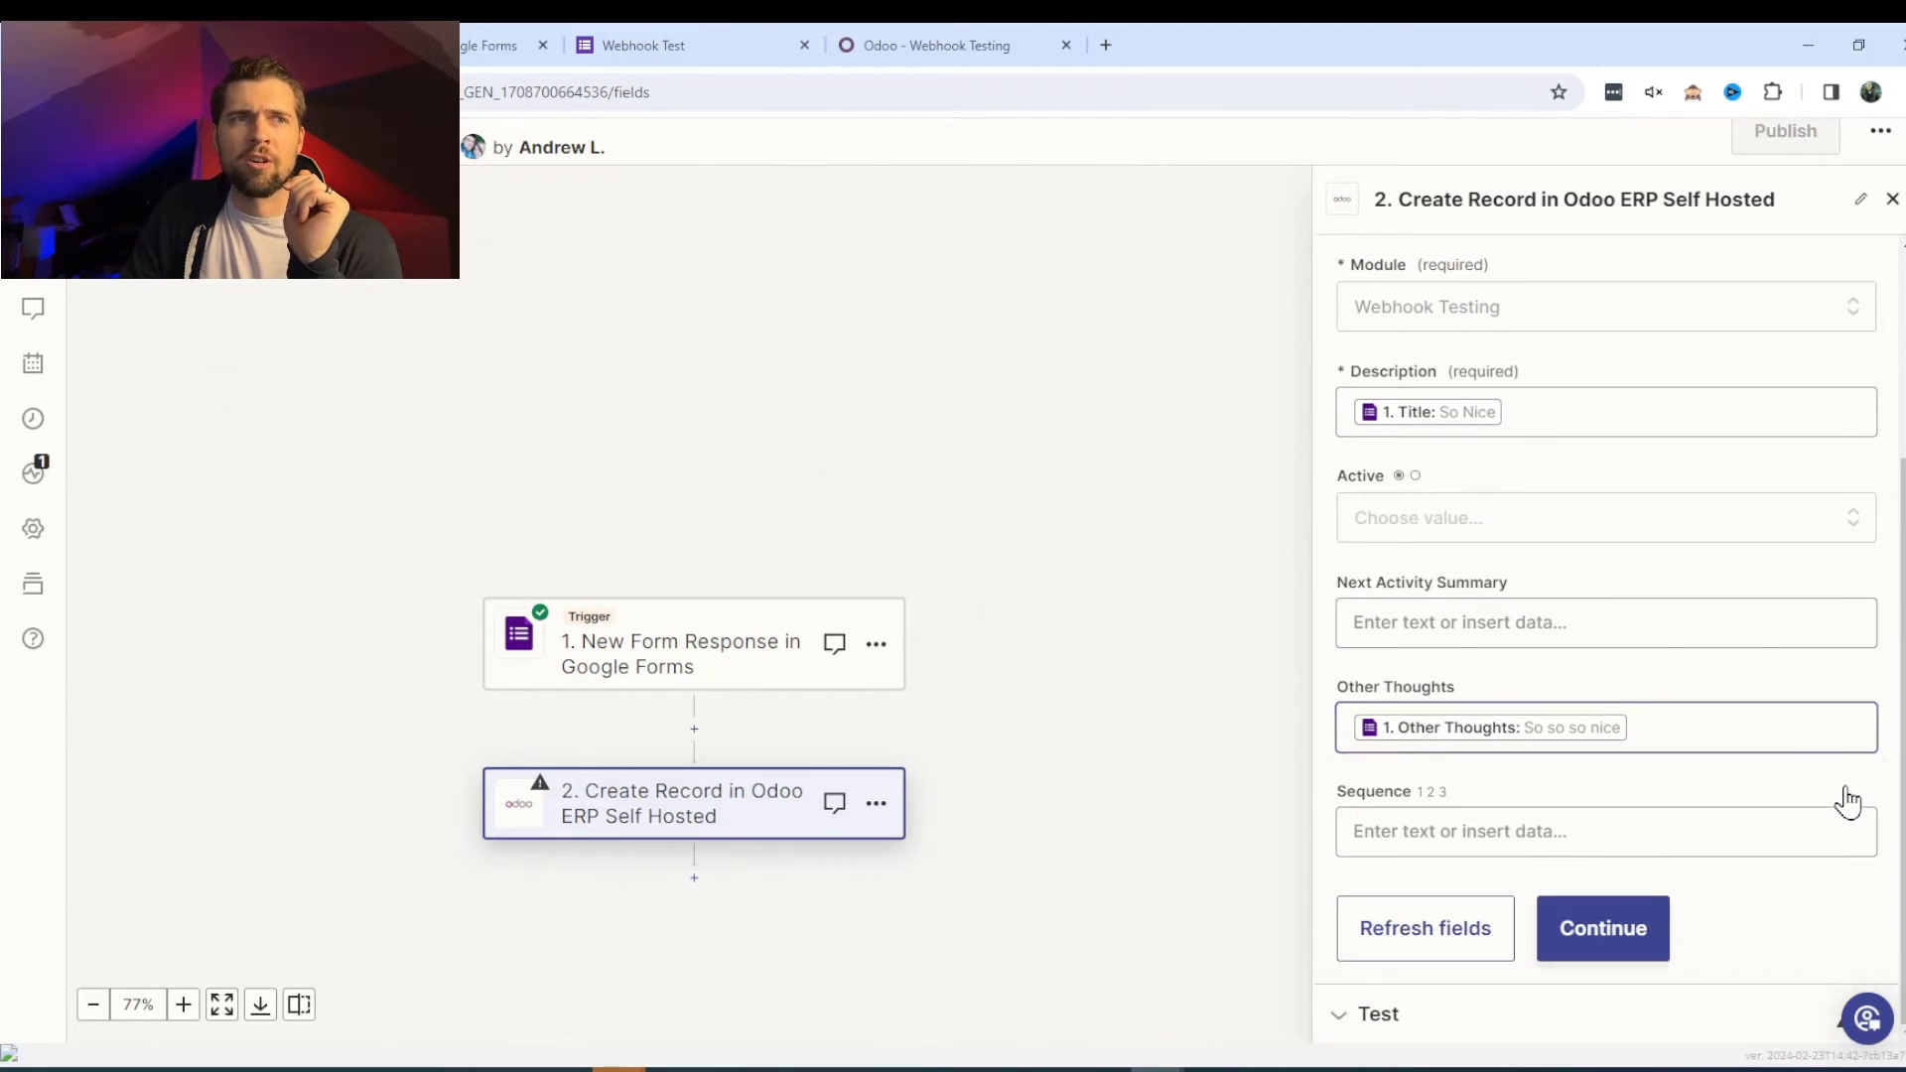
- Test the Odoo step to create the So Nice record, then publish the zap as version V2
left_click(1625, 923)
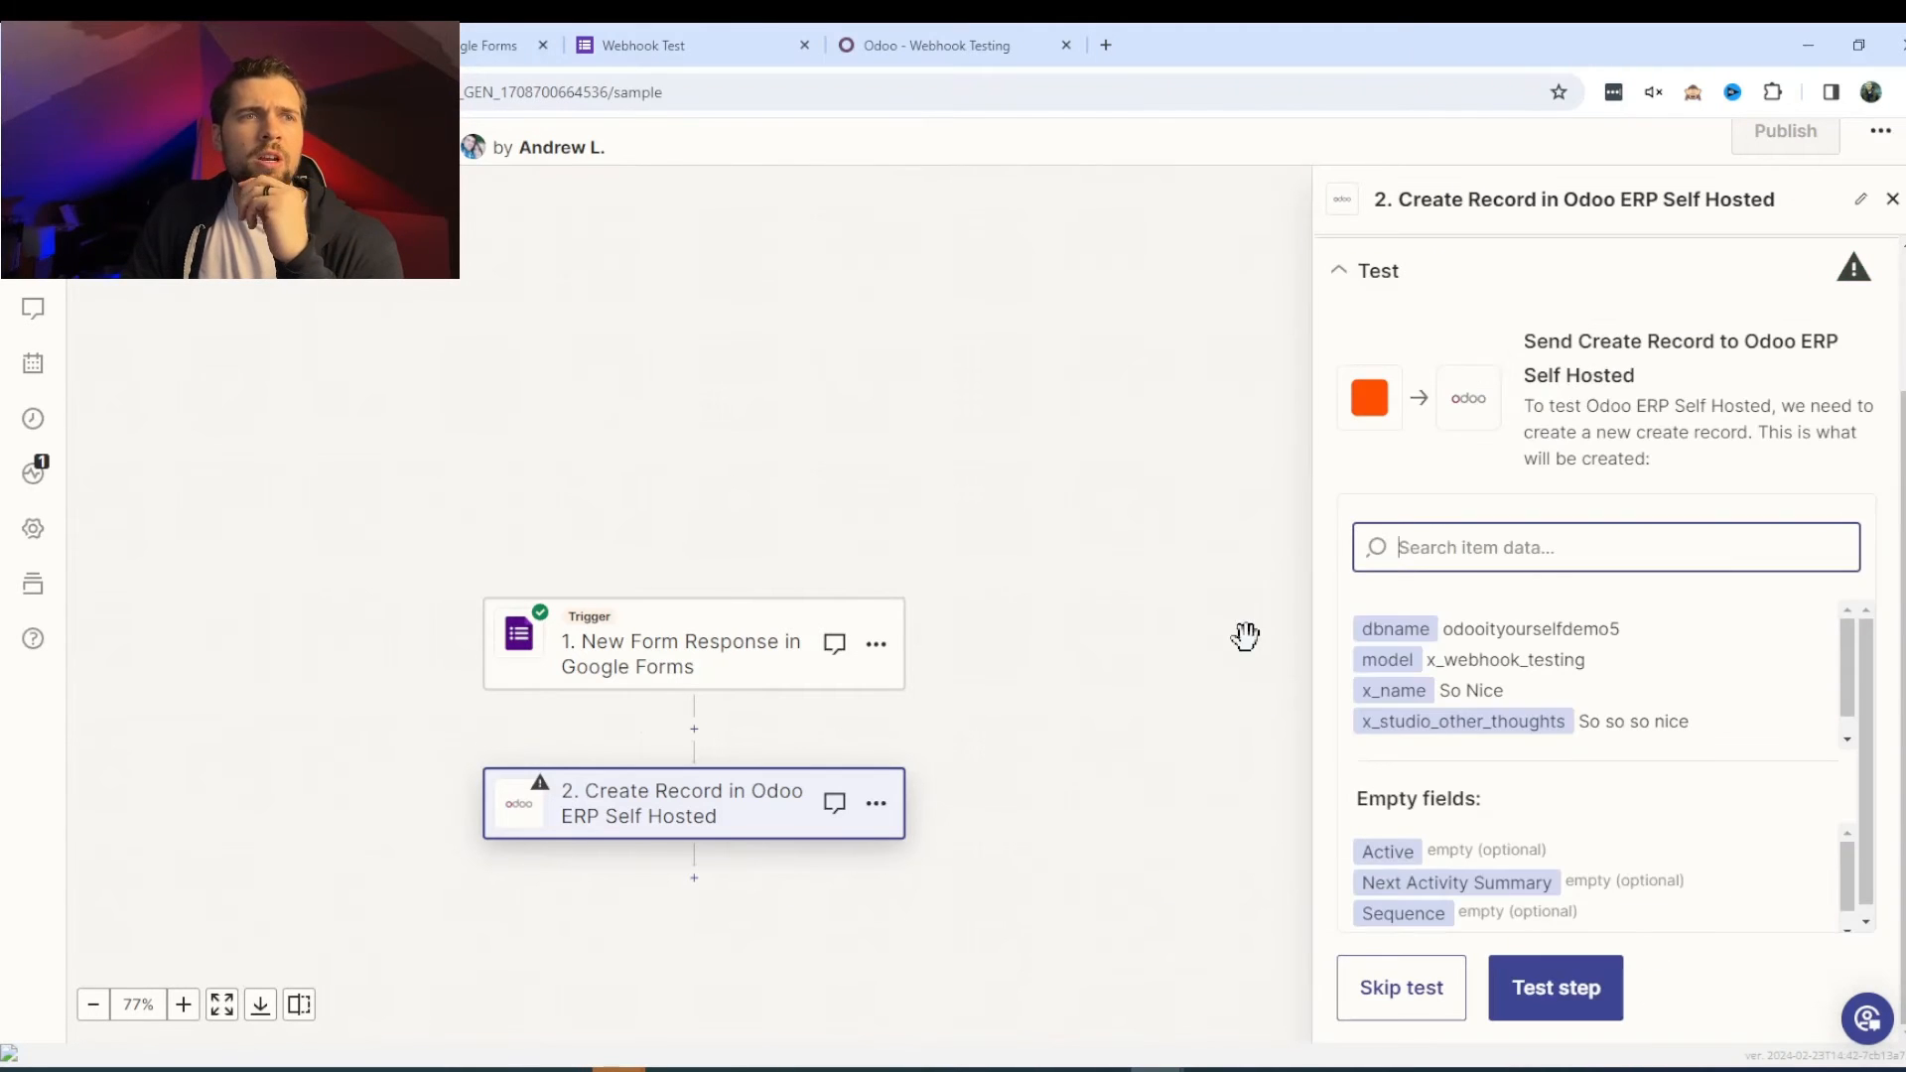
left_click(1584, 990)
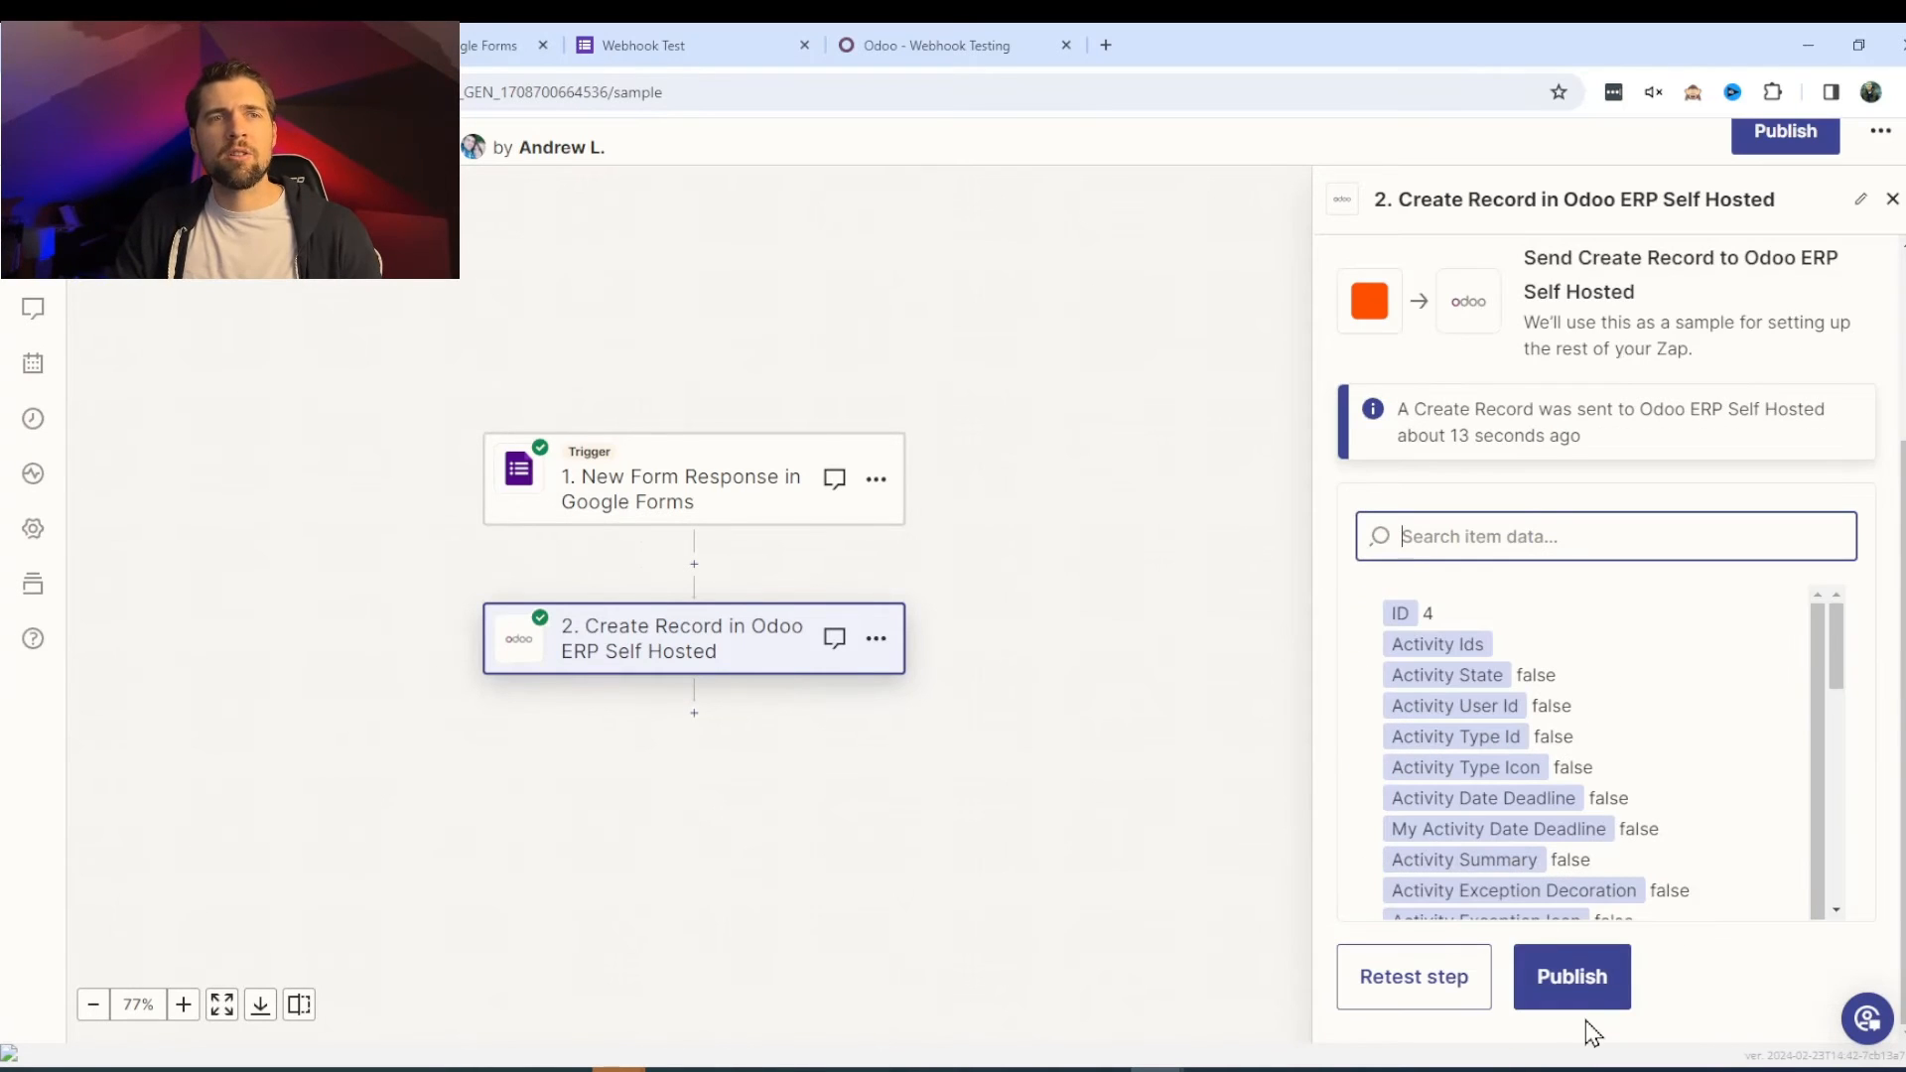
left_click(1593, 998)
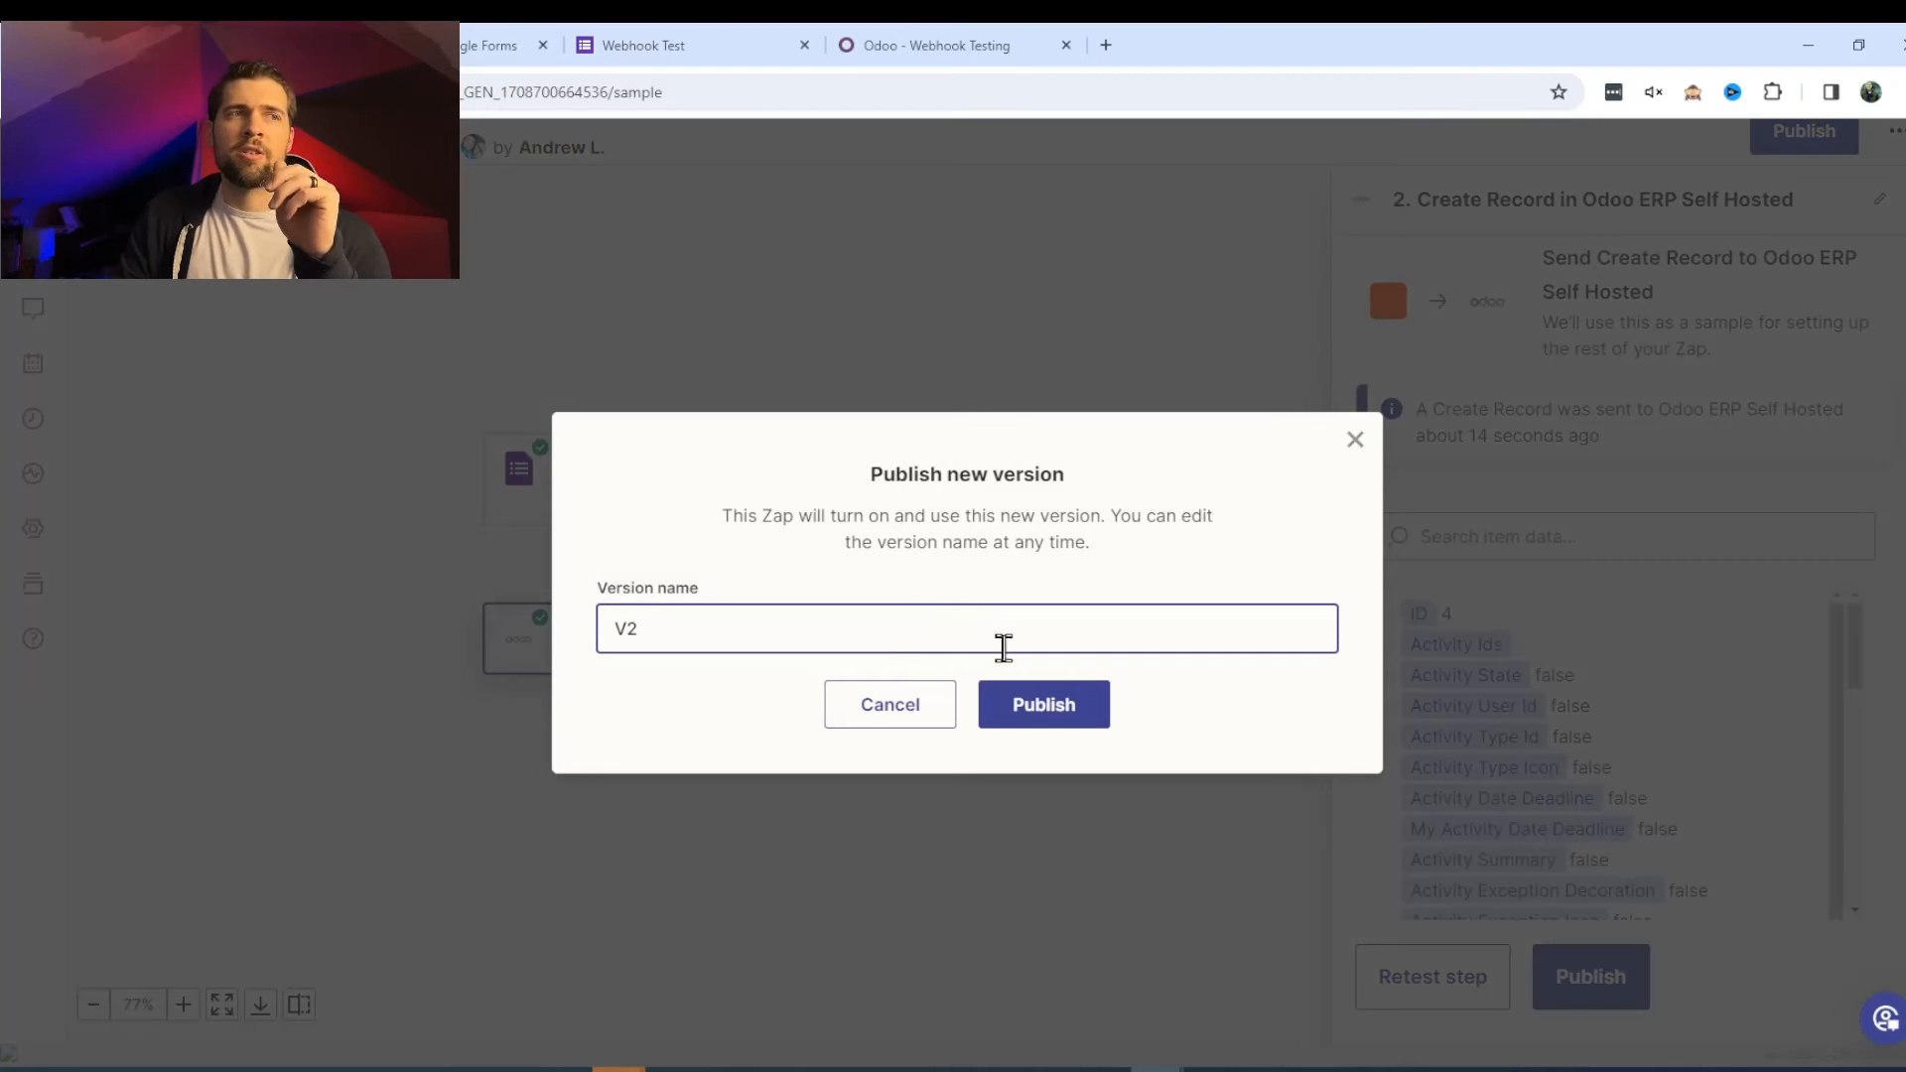
left_click(1044, 705)
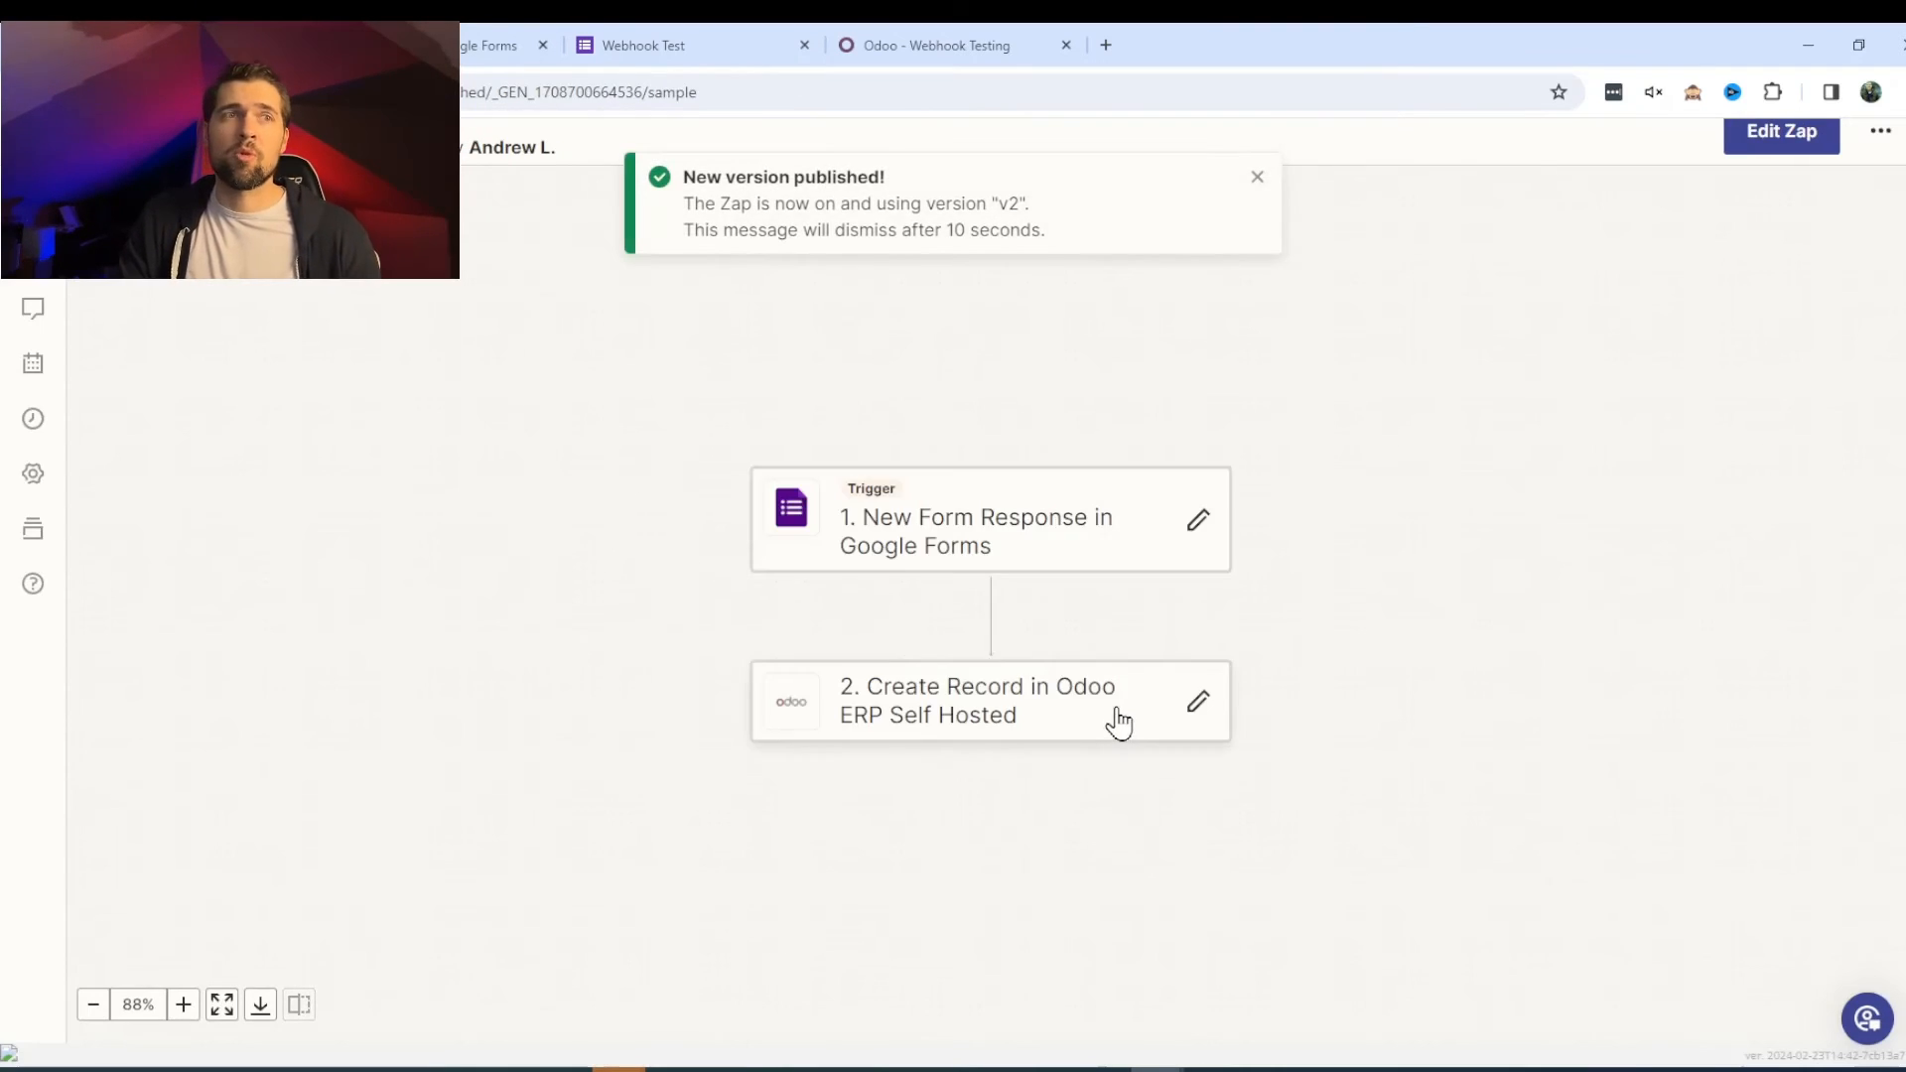
- Reload the Odoo Webhook Testing list to confirm the new test record appears
left_click(894, 45)
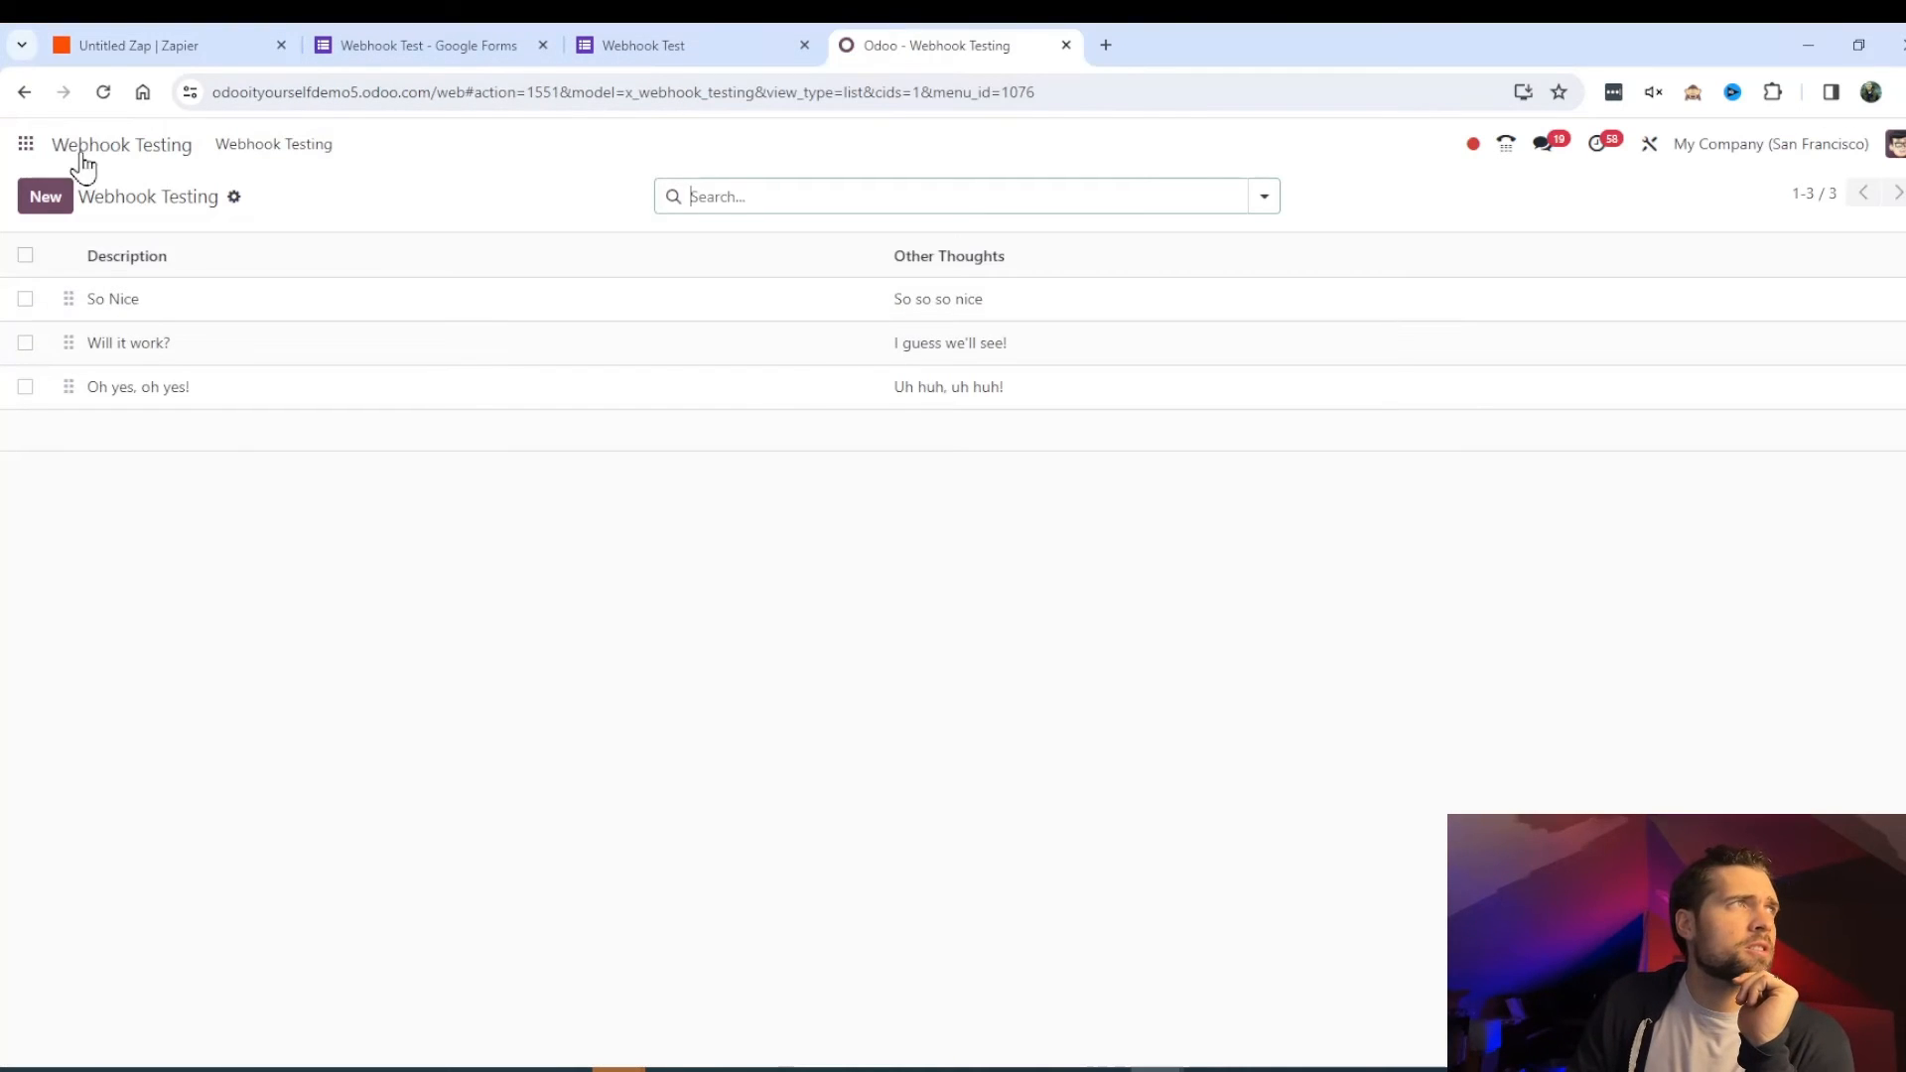
left_click(103, 91)
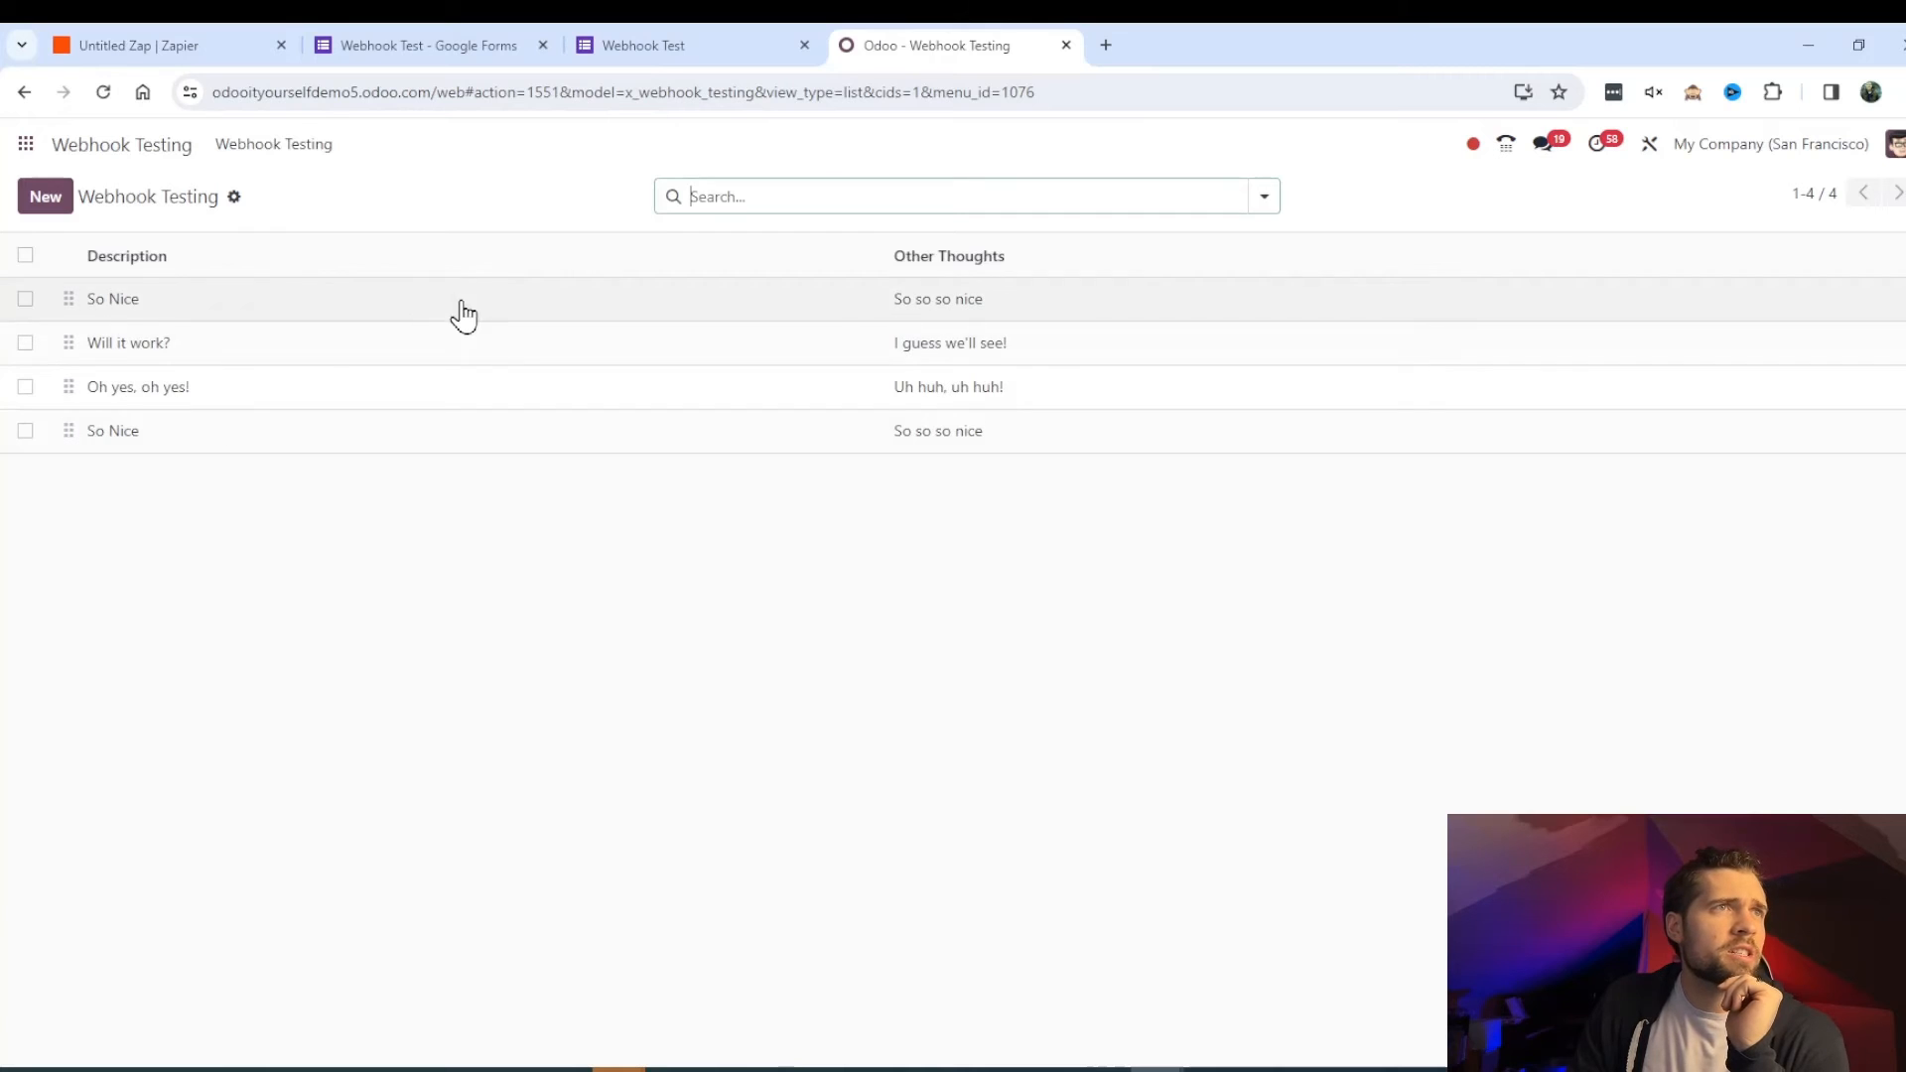
left_click(663, 40)
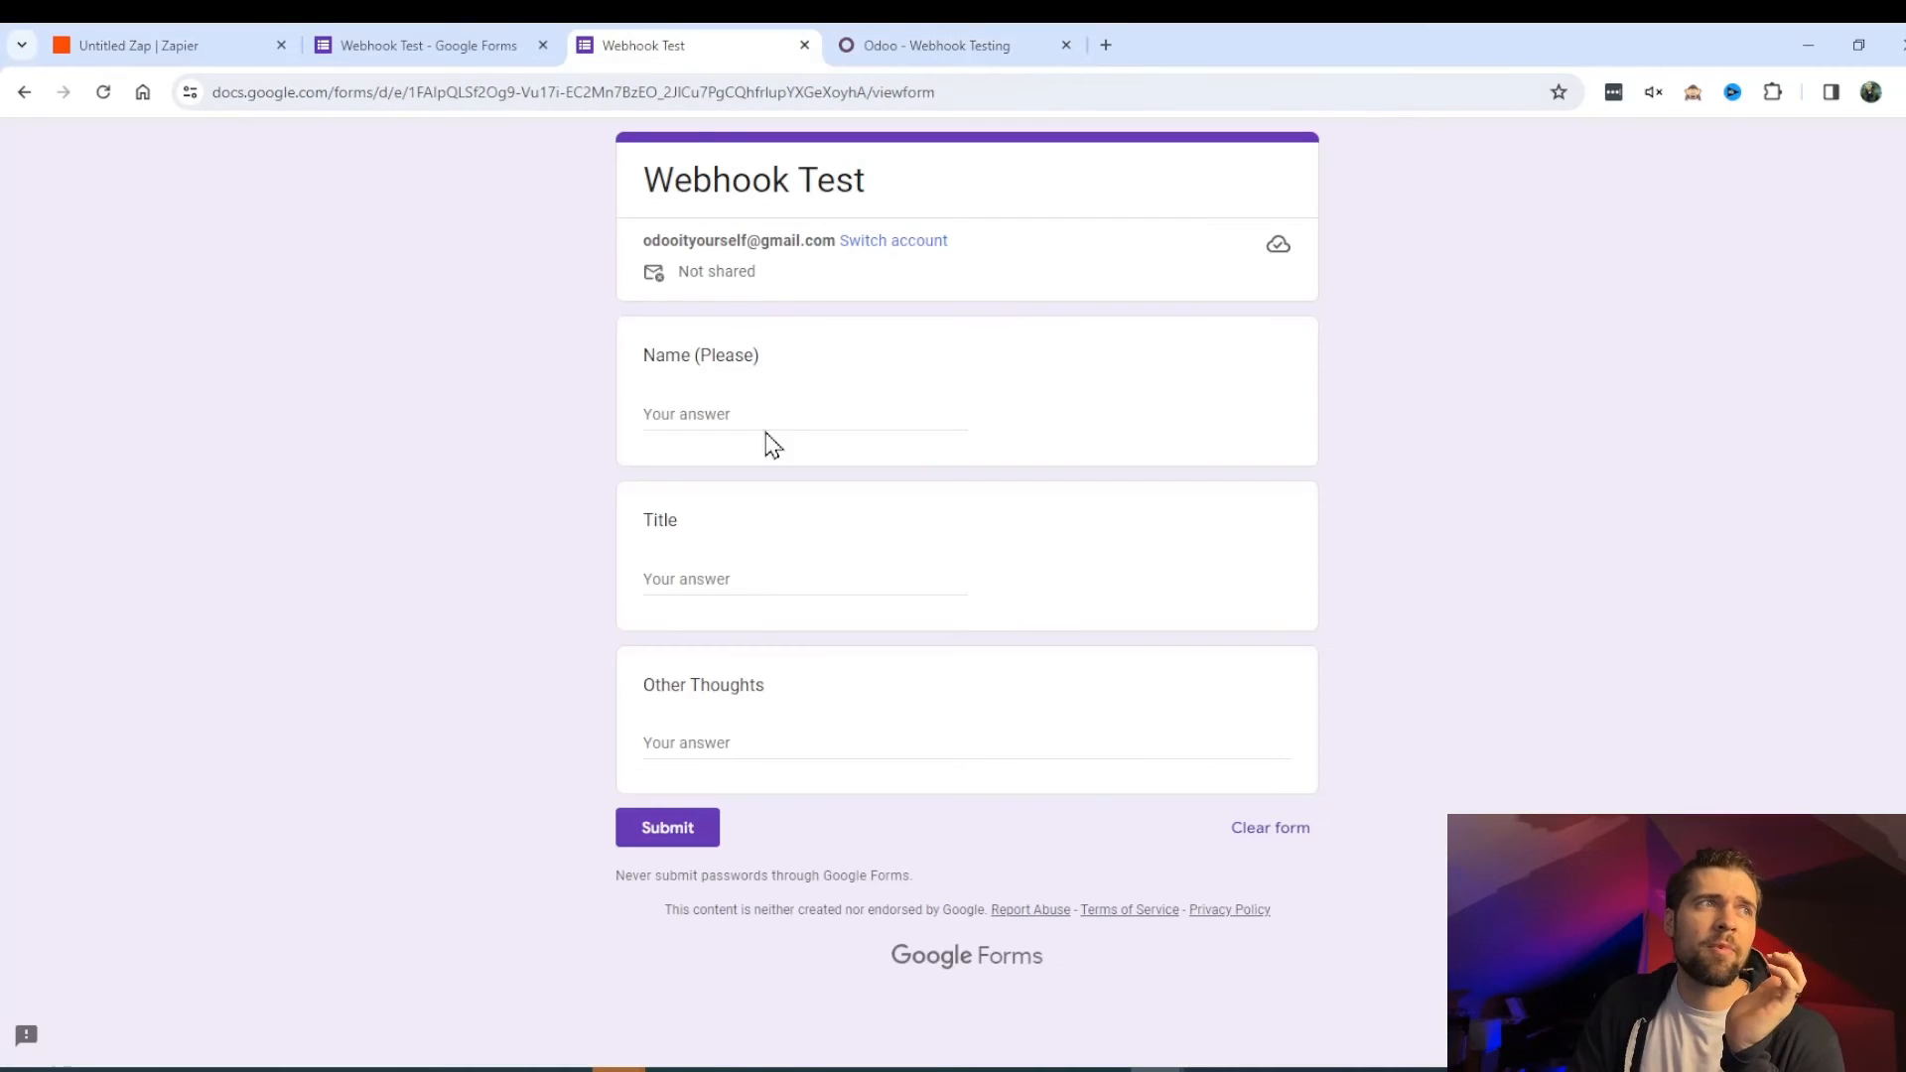
- Submit a Webhook Test form response with a name and title 'My friends are going to love this!'
left_click(732, 408)
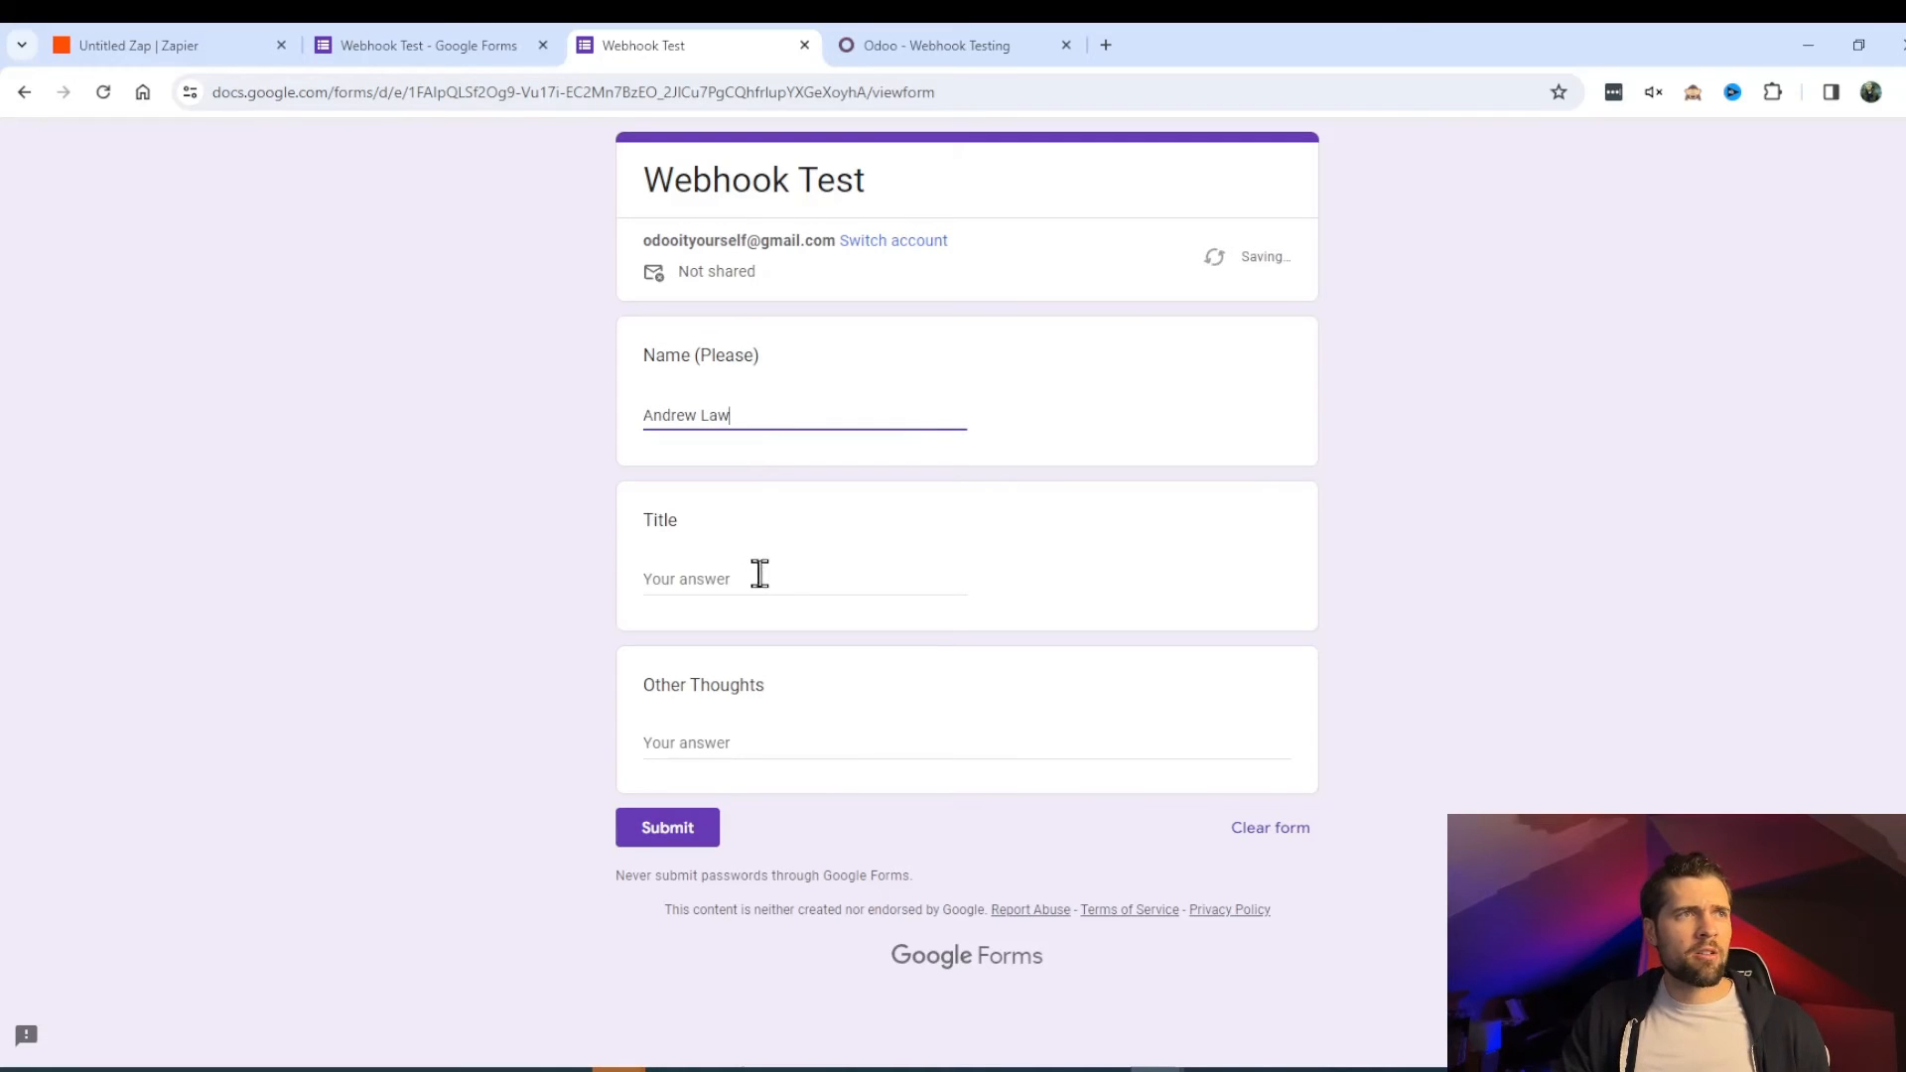
left_click(759, 573)
type("My friends are going")
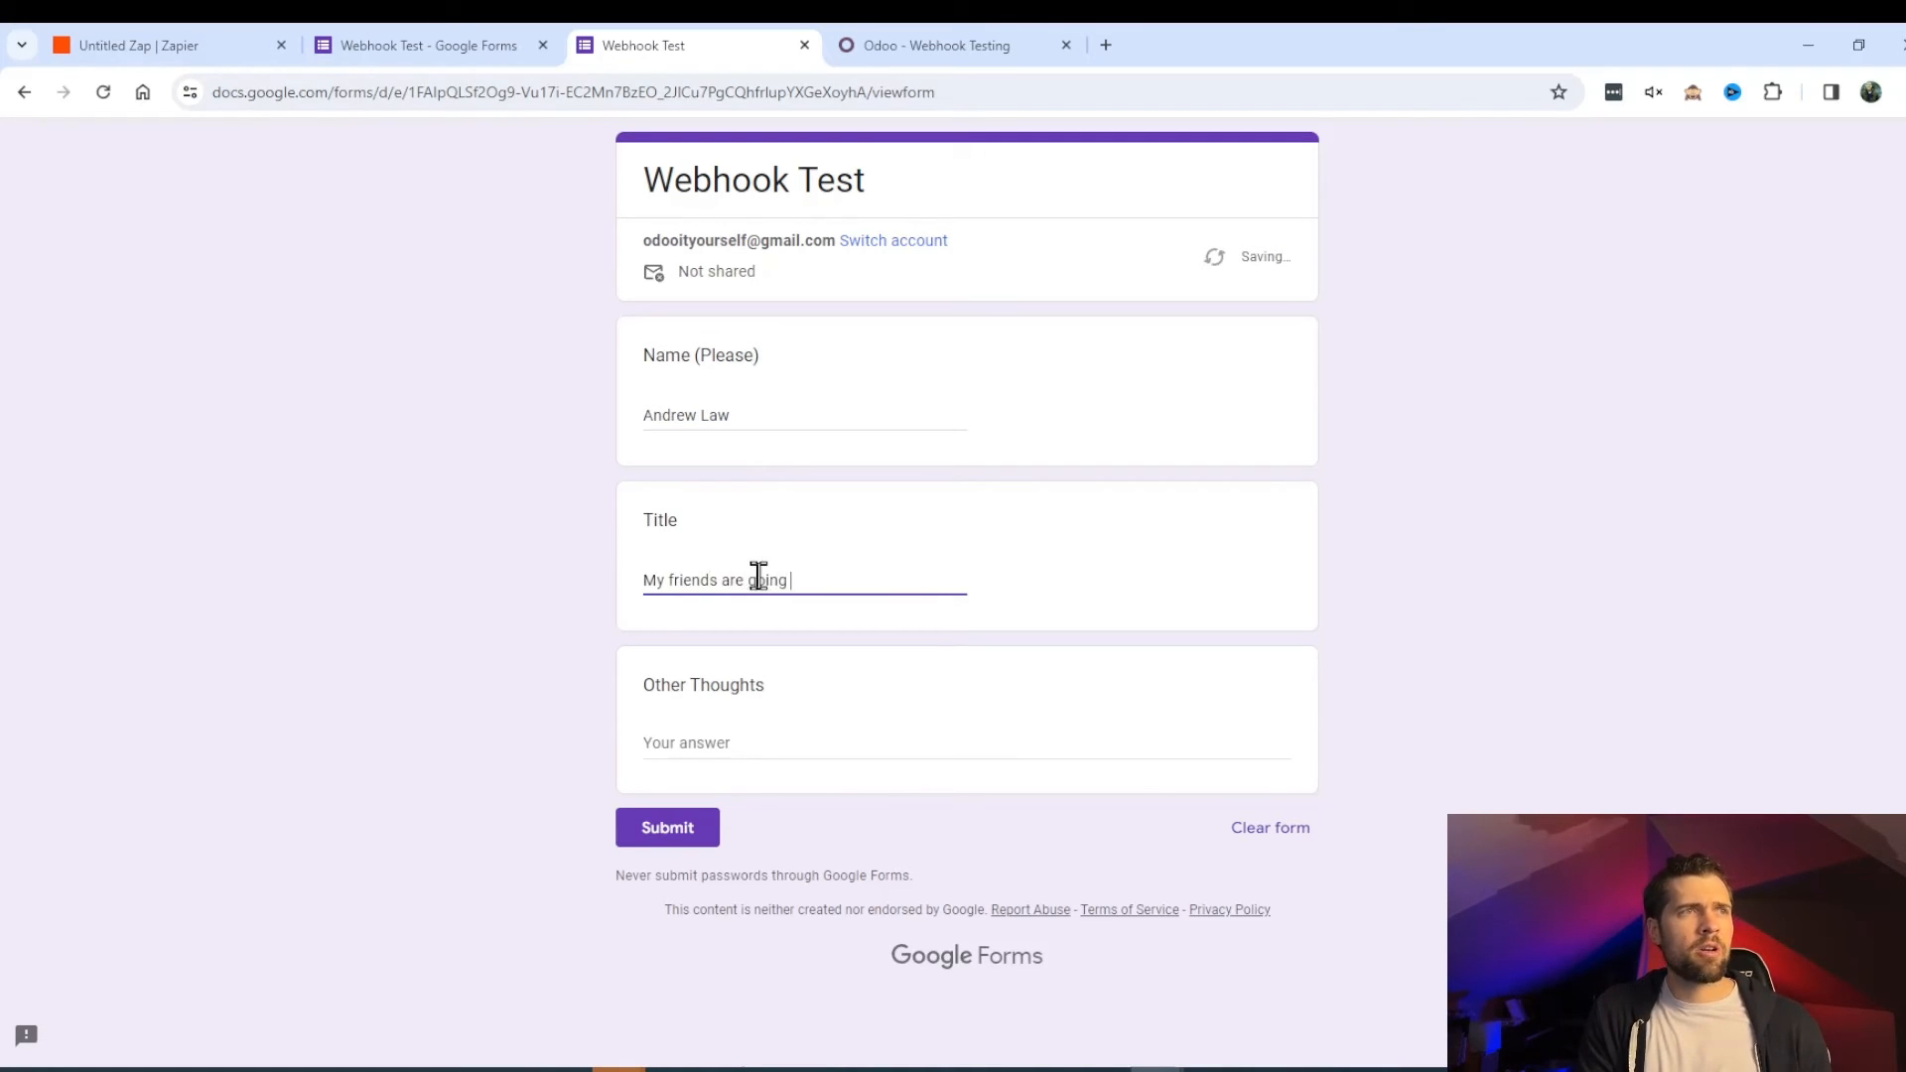
key("Tab")
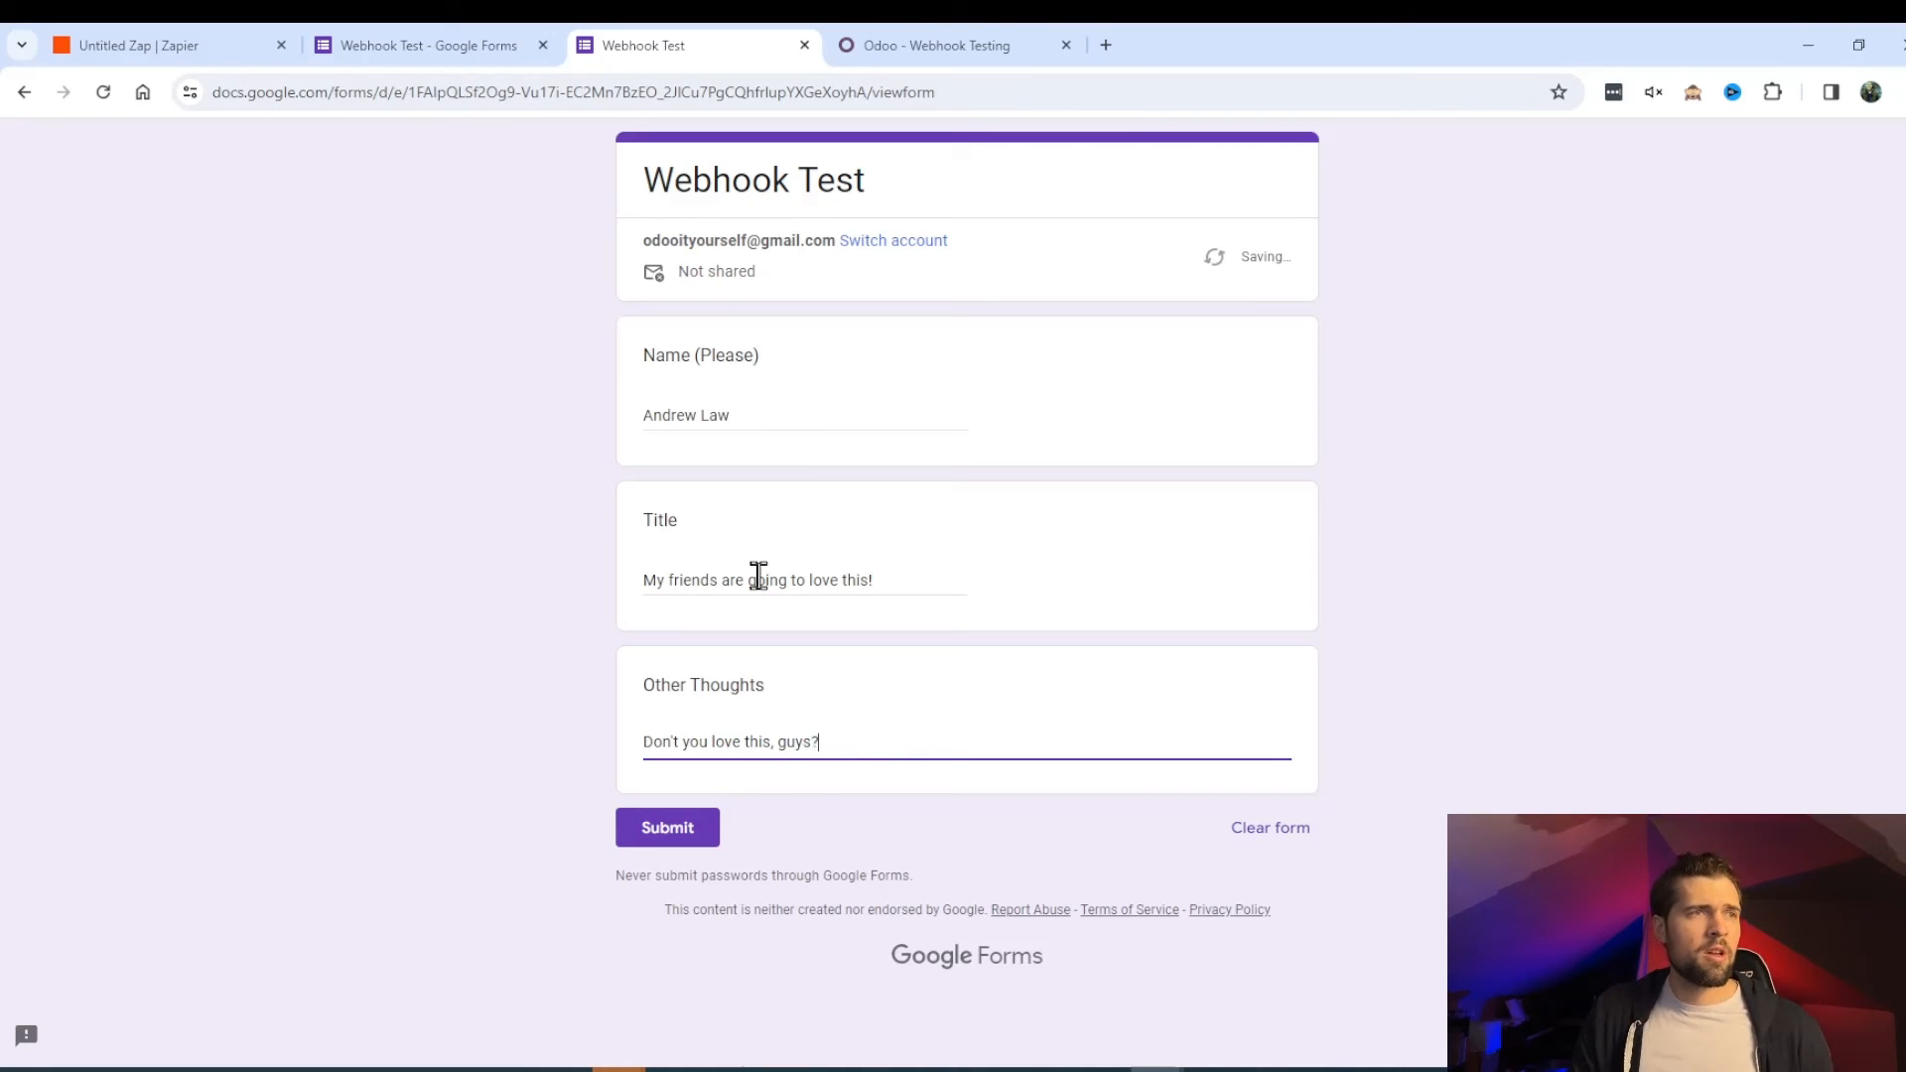
left_click(706, 836)
key("ctrl+Tab")
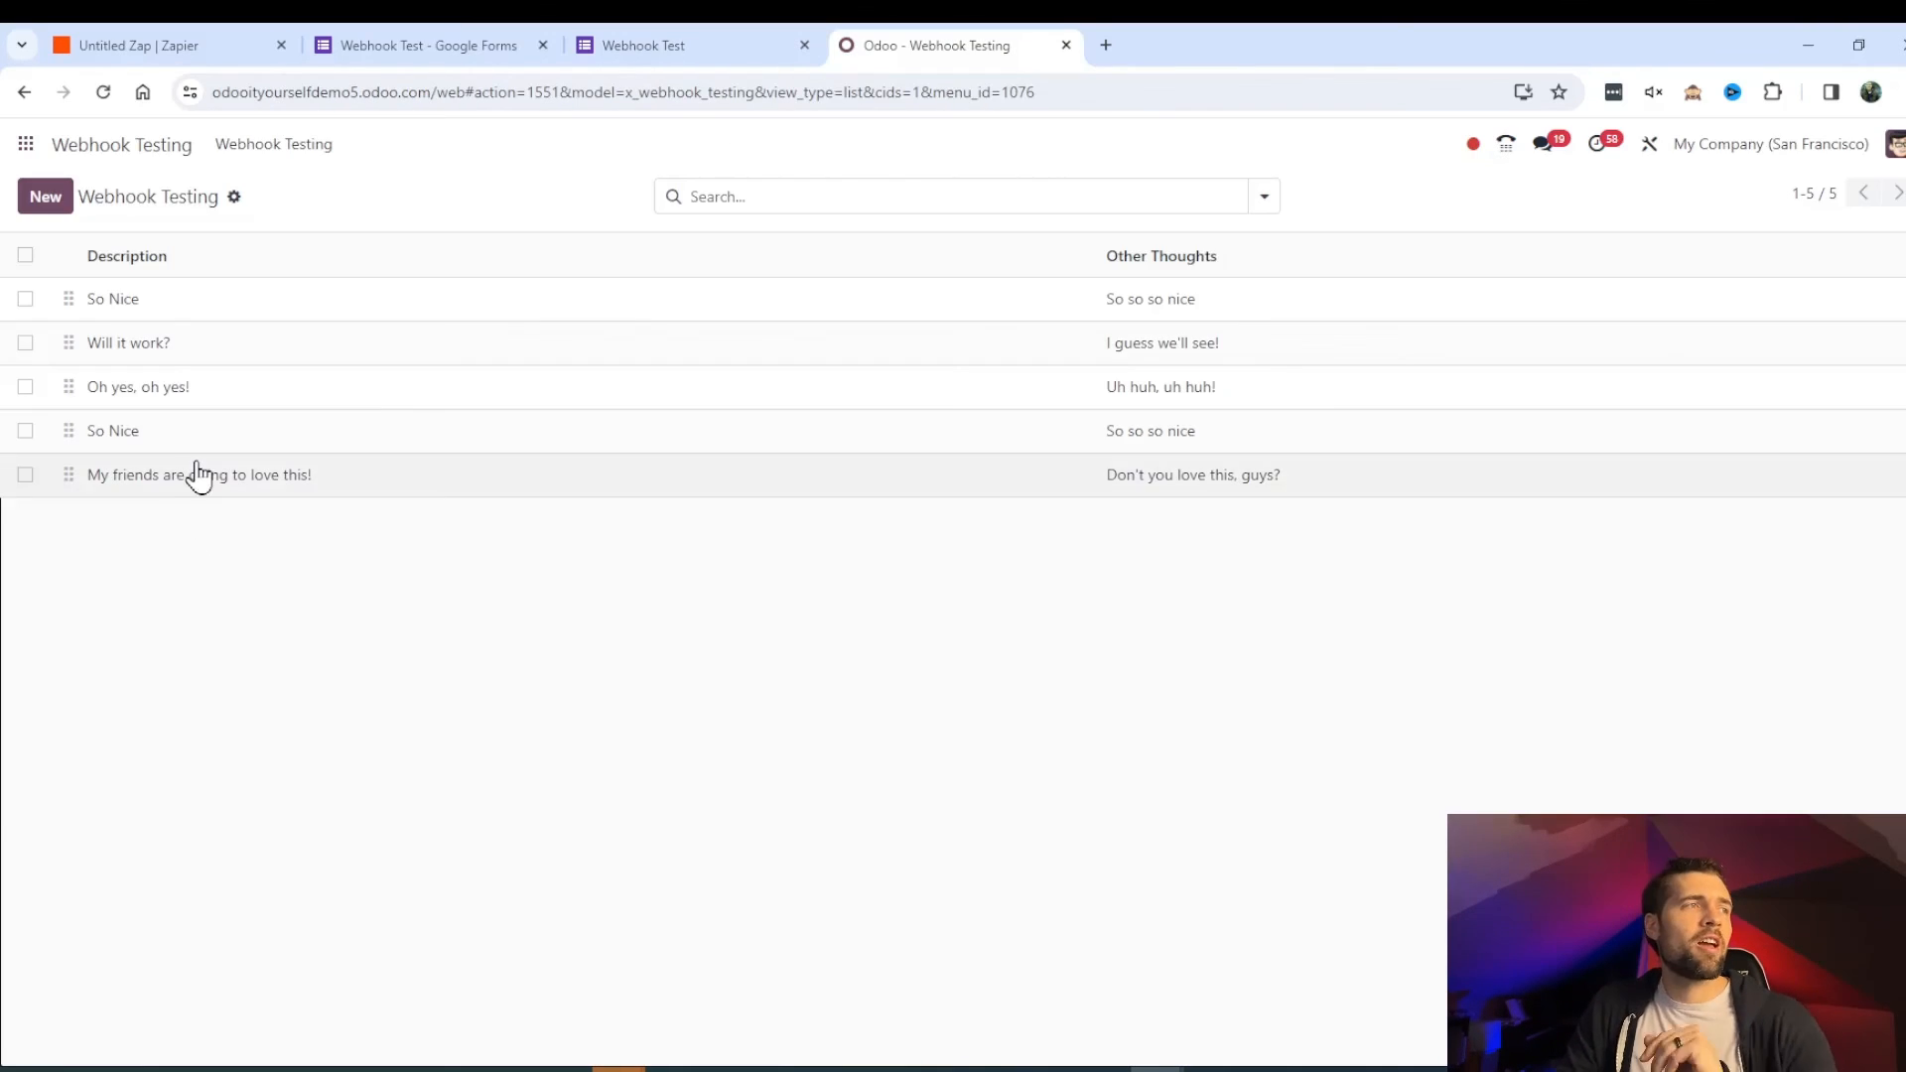